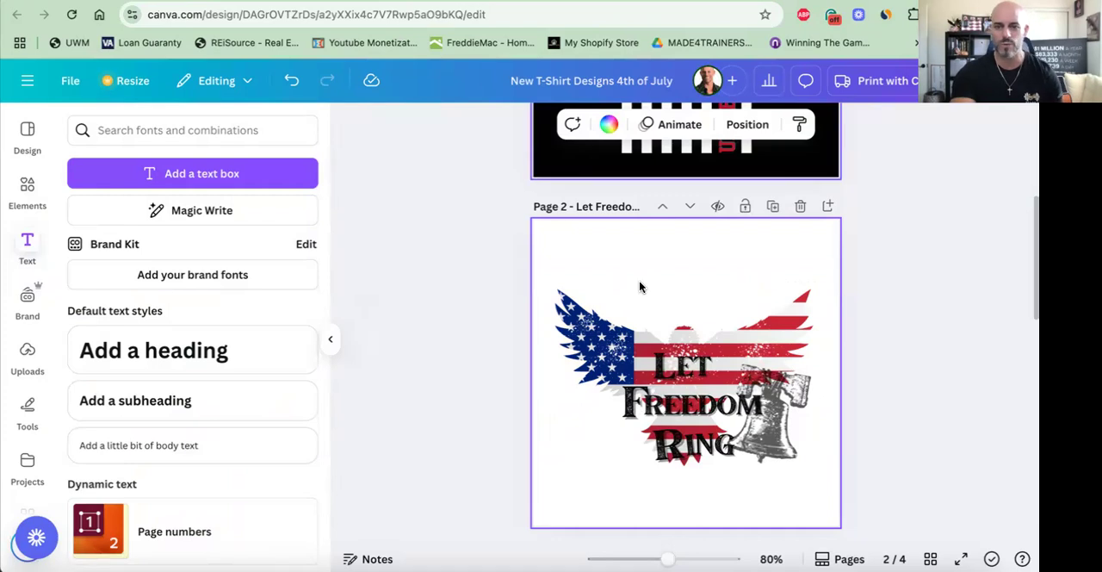
- Review the 4th of July T-shirt designs on pages 2 to 4 of the Canva document
{"action": "scroll", "coordinate": [640, 287], "scroll_direction": "down", "scroll_amount": 1}
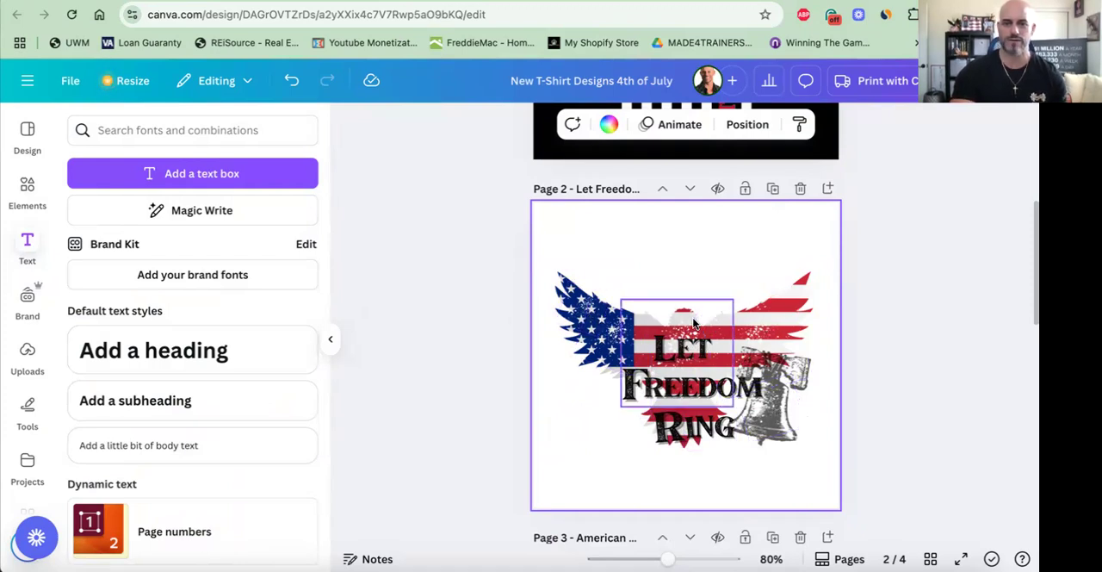
{"action": "scroll", "coordinate": [506, 314], "scroll_direction": "down", "scroll_amount": 3}
{"action": "scroll", "coordinate": [505, 314], "scroll_direction": "down", "scroll_amount": 6}
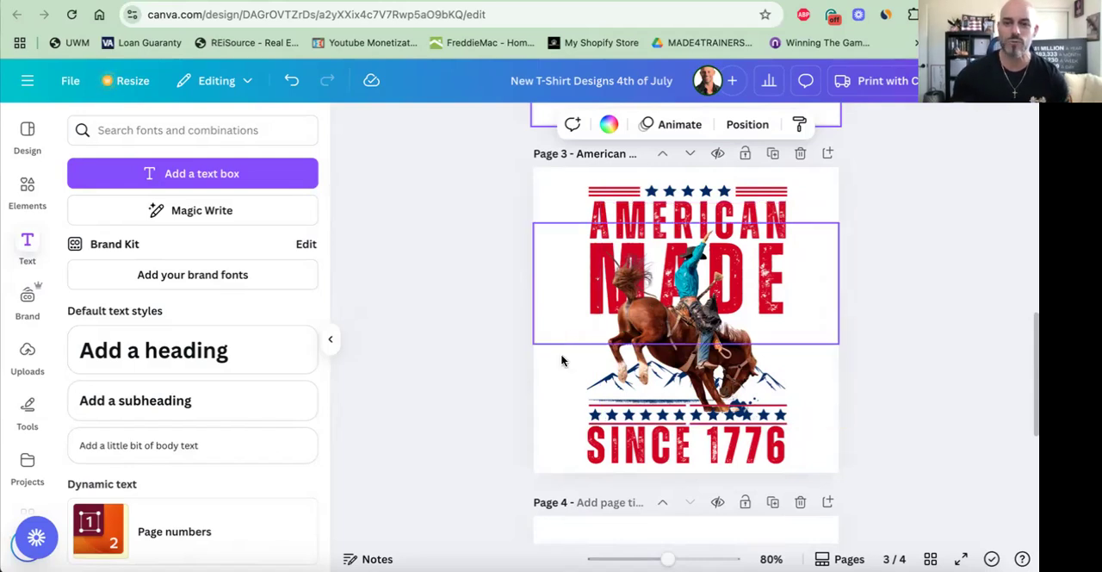
{"action": "scroll", "coordinate": [561, 363], "scroll_direction": "down", "scroll_amount": 1}
{"action": "scroll", "coordinate": [480, 390], "scroll_direction": "down", "scroll_amount": 1}
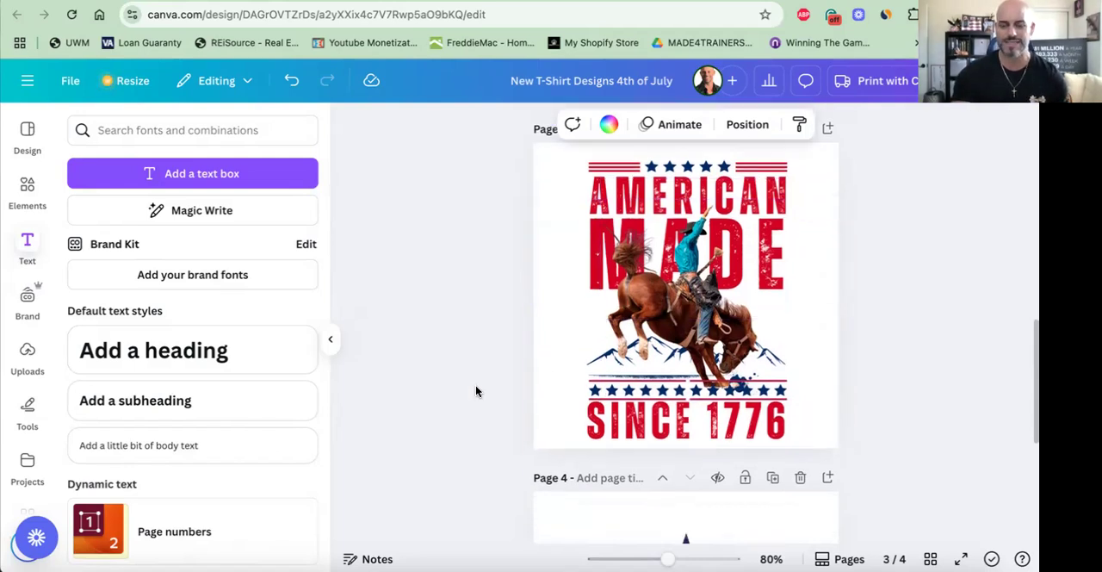
{"action": "scroll", "coordinate": [476, 392], "scroll_direction": "down", "scroll_amount": 5}
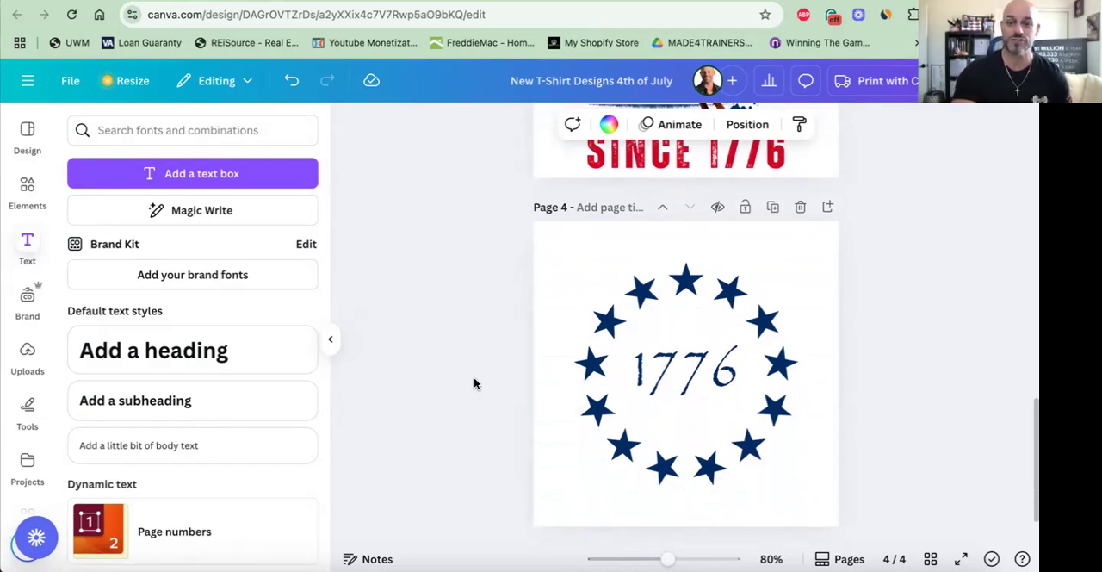
{"action": "scroll", "coordinate": [474, 383], "scroll_direction": "up", "scroll_amount": 5}
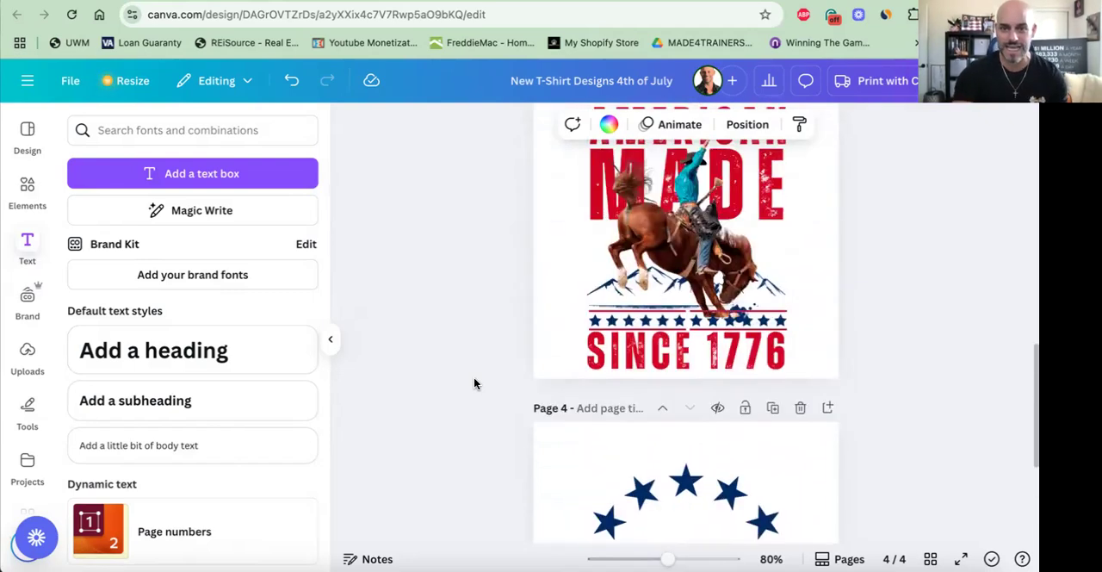
{"action": "scroll", "coordinate": [474, 383], "scroll_direction": "up", "scroll_amount": 1}
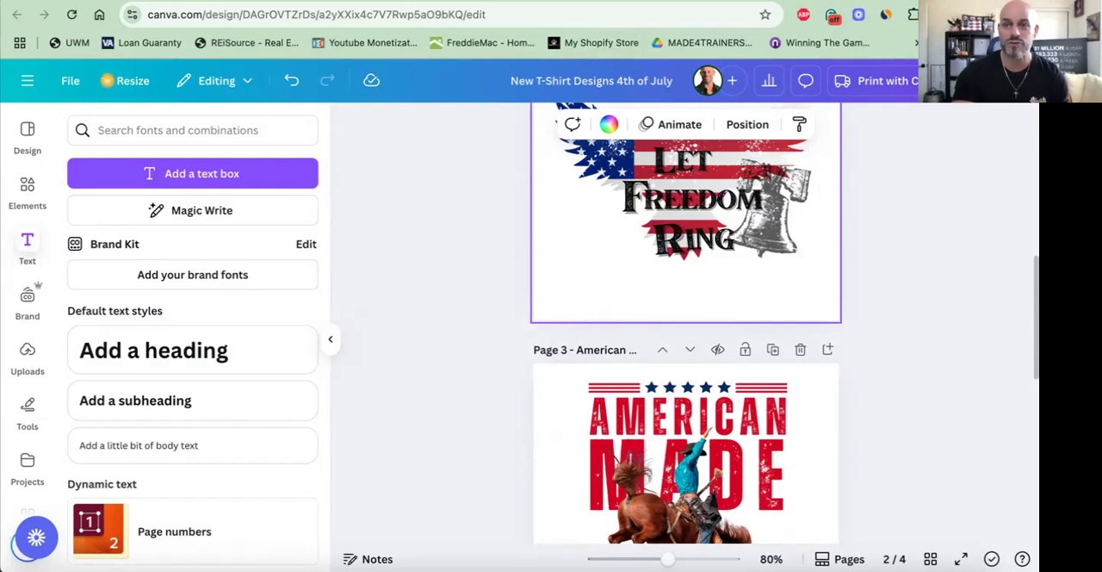
- Switch to Printify, browse the men's T-shirts catalog and open the Bella+Canvas 3001 Unisex Jersey Short Sleeve Tee
{"action": "left_click", "coordinate": [878, 2]}
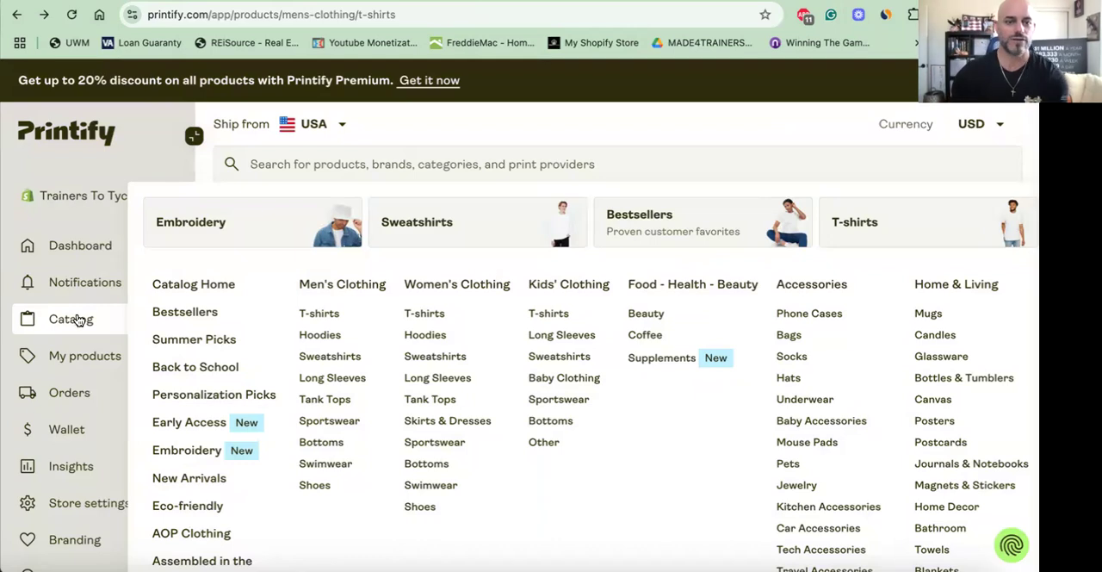
{"action": "left_click", "coordinate": [332, 312]}
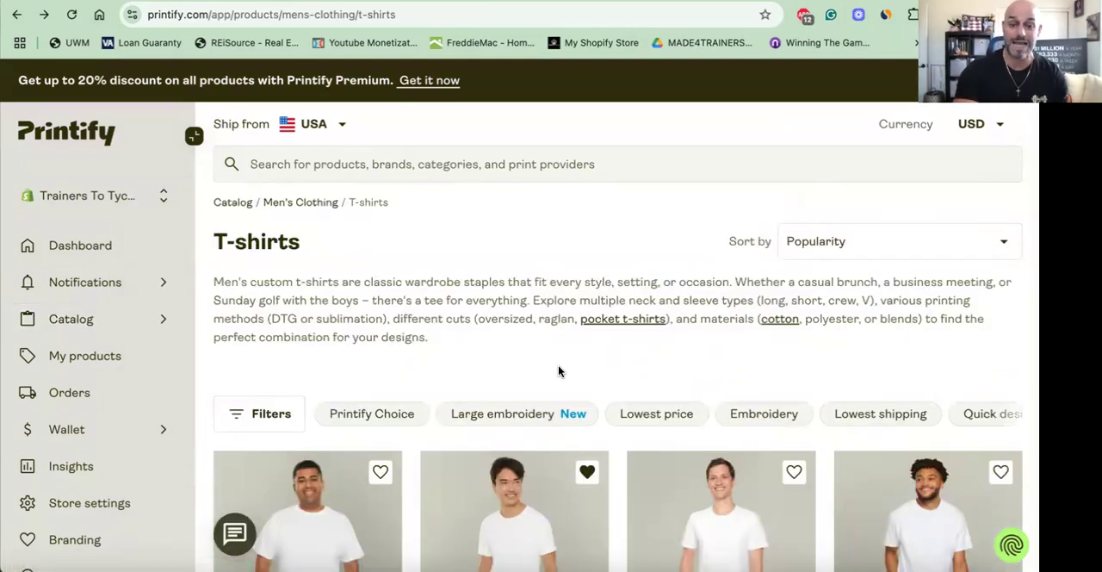
{"action": "scroll", "coordinate": [569, 363], "scroll_direction": "down", "scroll_amount": 2}
{"action": "scroll", "coordinate": [569, 363], "scroll_direction": "down", "scroll_amount": 4}
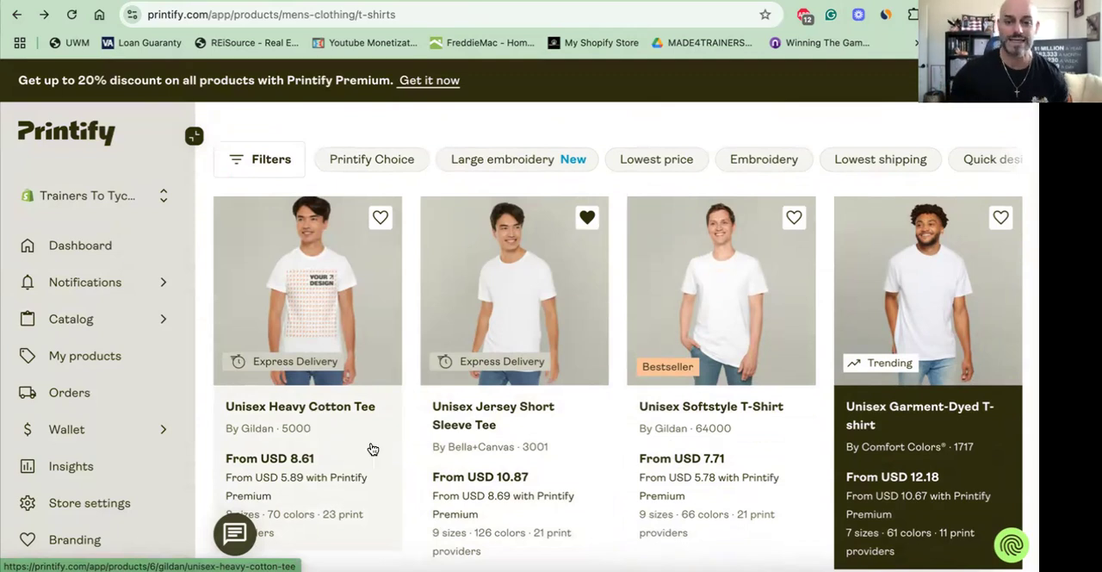
{"action": "left_click", "coordinate": [535, 346]}
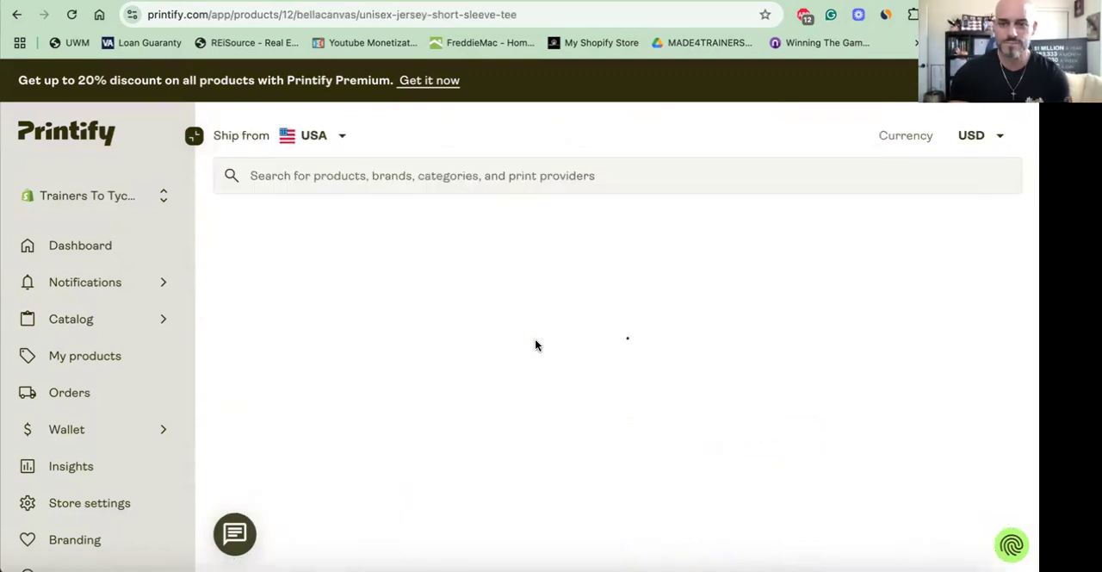
- Read through the tee's product description and start designing it with Printify Choice as the provider
{"action": "scroll", "coordinate": [777, 351], "scroll_direction": "down", "scroll_amount": 1}
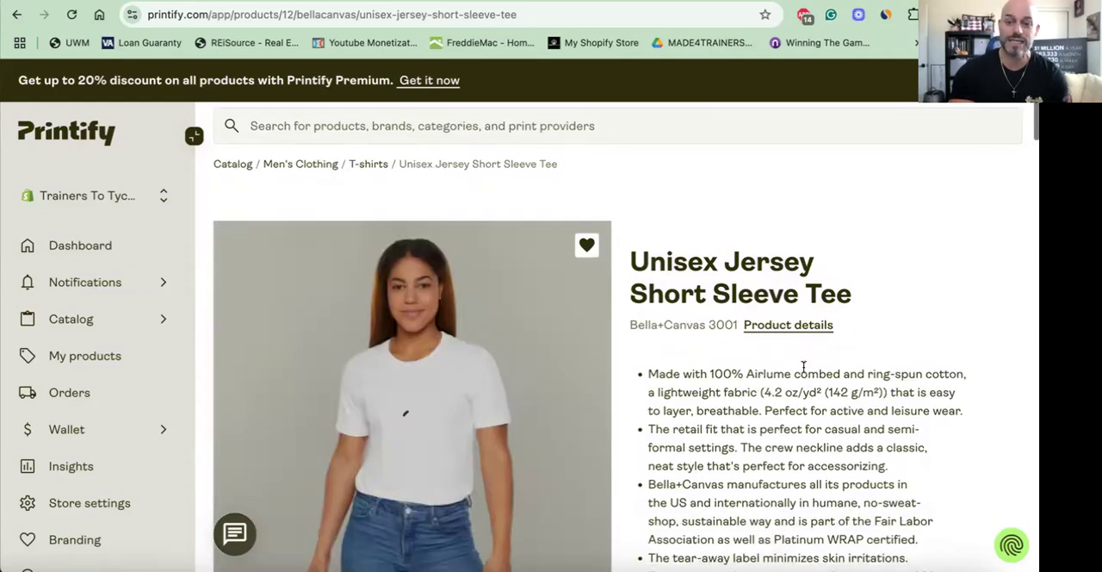
{"action": "scroll", "coordinate": [870, 369], "scroll_direction": "down", "scroll_amount": 2}
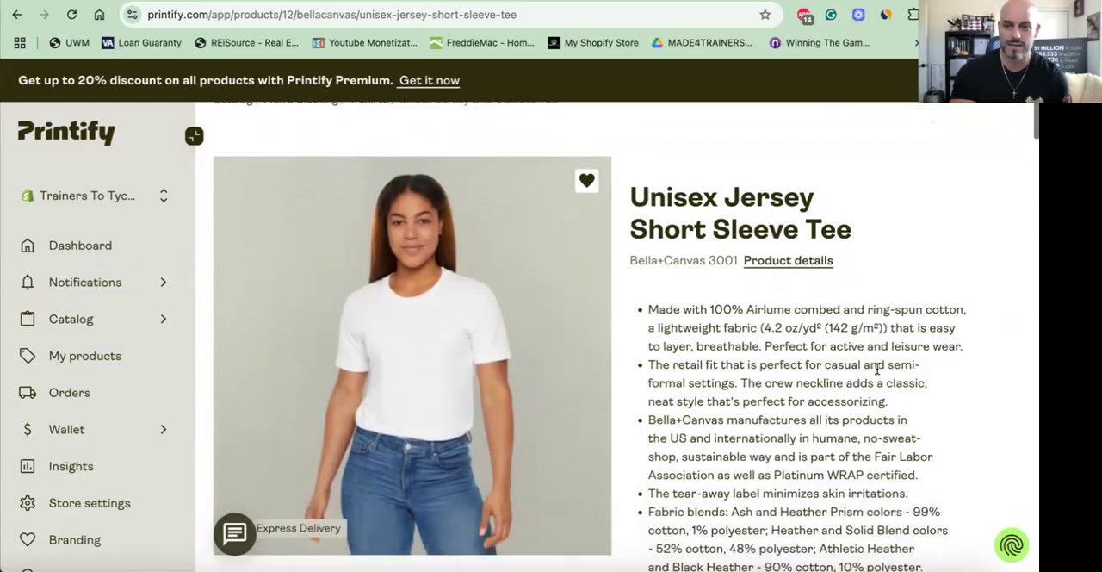
{"action": "scroll", "coordinate": [877, 369], "scroll_direction": "down", "scroll_amount": 1}
{"action": "scroll", "coordinate": [878, 368], "scroll_direction": "down", "scroll_amount": 1}
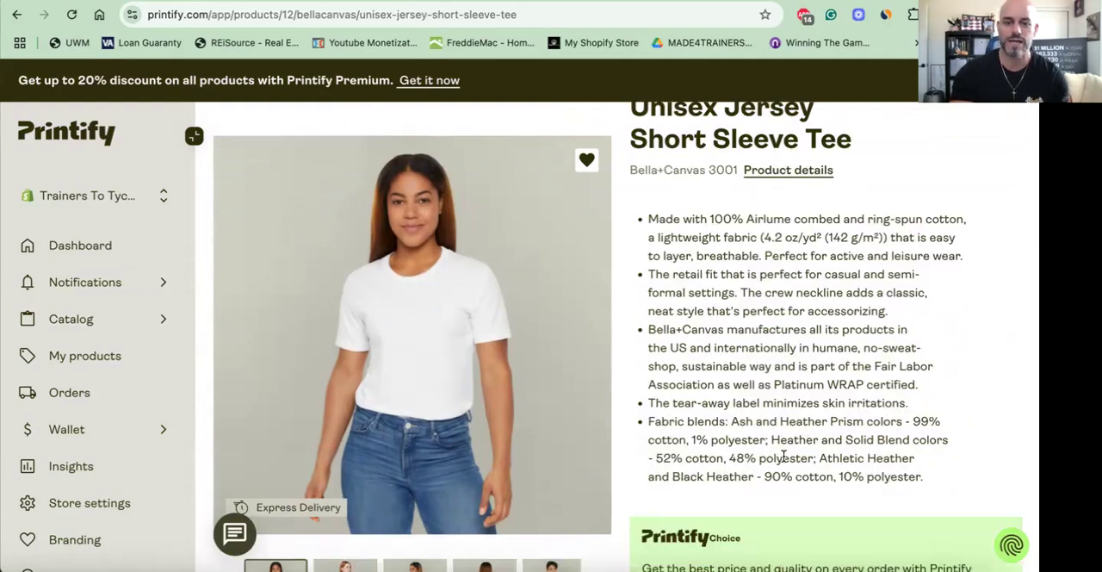
{"action": "scroll", "coordinate": [778, 451], "scroll_direction": "down", "scroll_amount": 6}
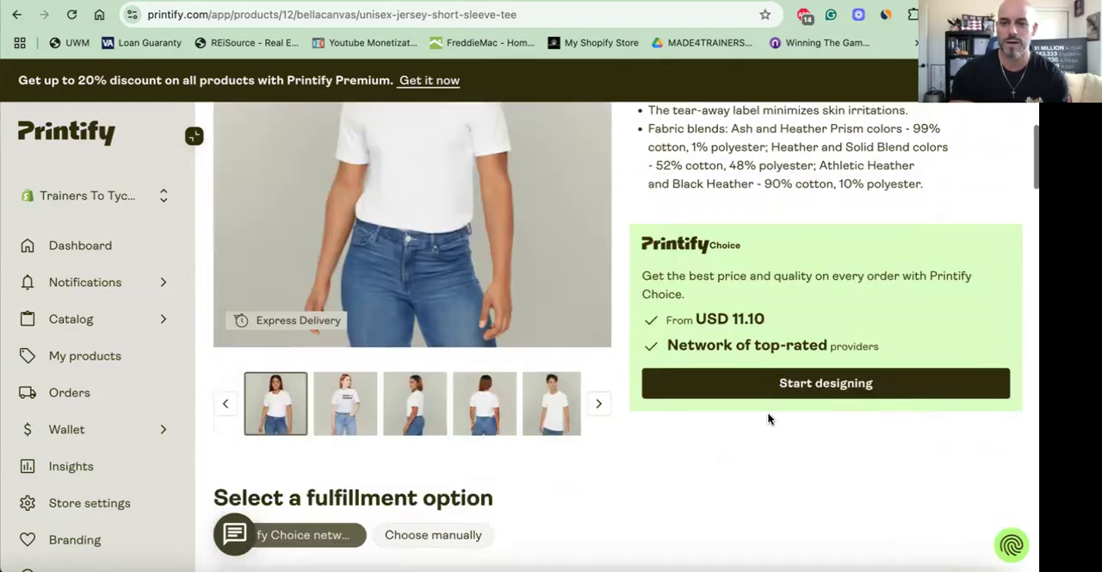
{"action": "left_click", "coordinate": [777, 389]}
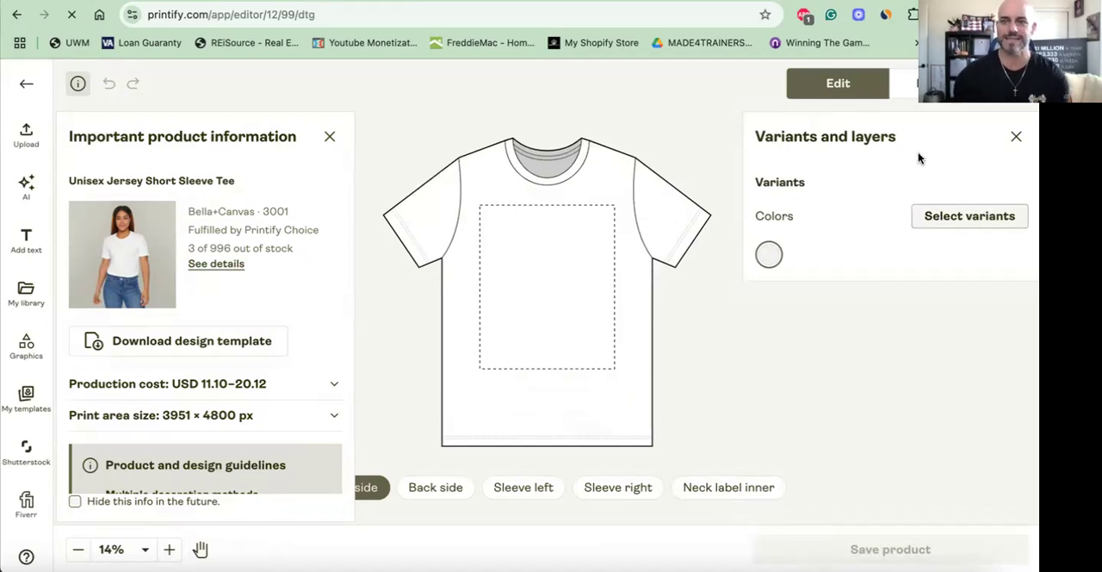
- Replace the White color variant with Solid White Blend and add Athletic Heather
{"action": "left_click", "coordinate": [940, 221]}
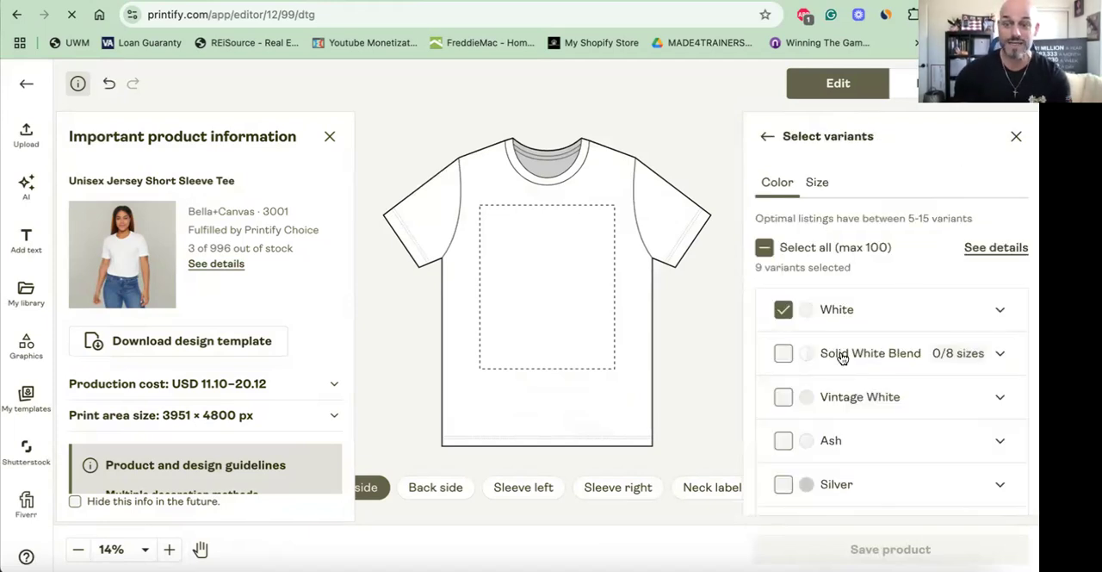
{"action": "left_click", "coordinate": [784, 354]}
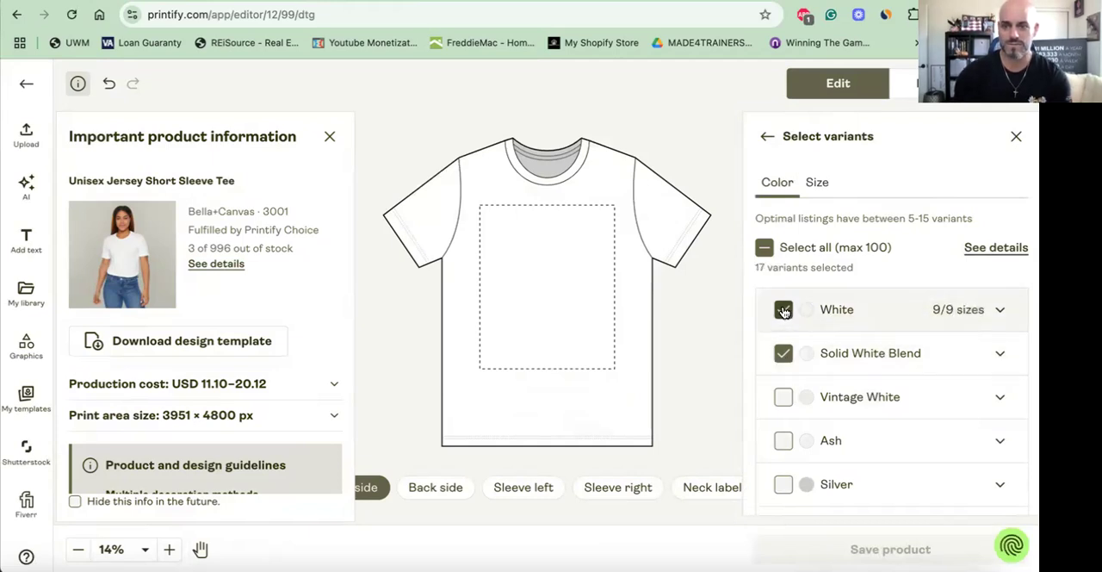
{"action": "left_click", "coordinate": [786, 311]}
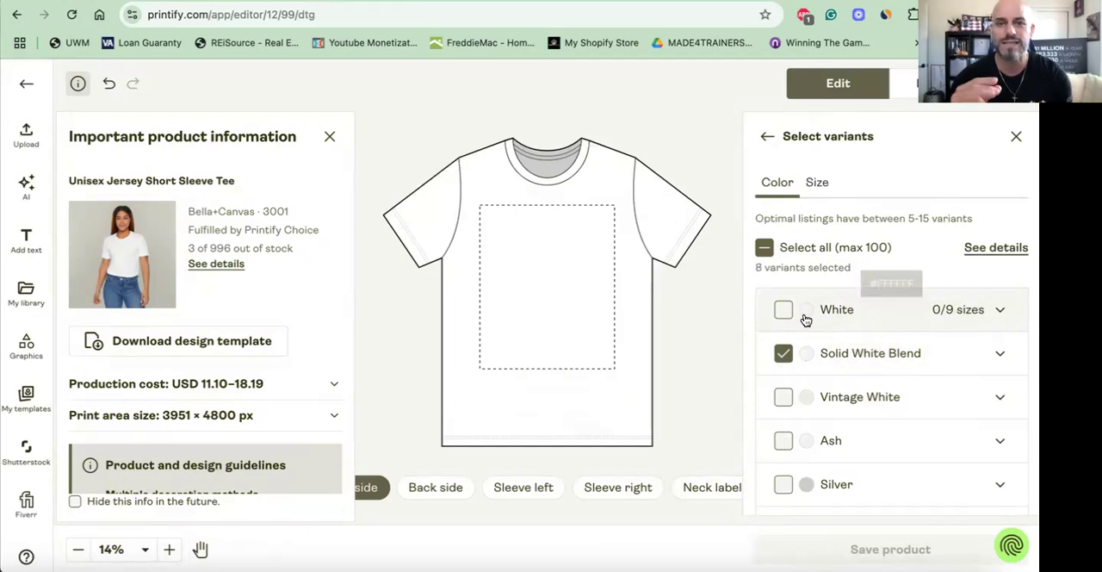
{"action": "scroll", "coordinate": [805, 320], "scroll_direction": "down", "scroll_amount": 5}
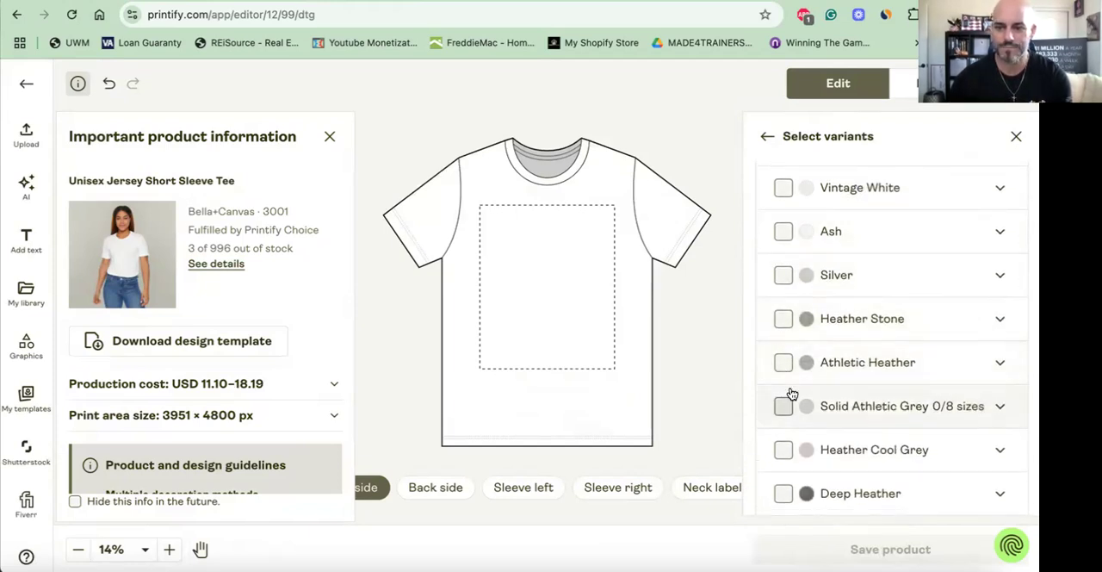
{"action": "left_click", "coordinate": [817, 376]}
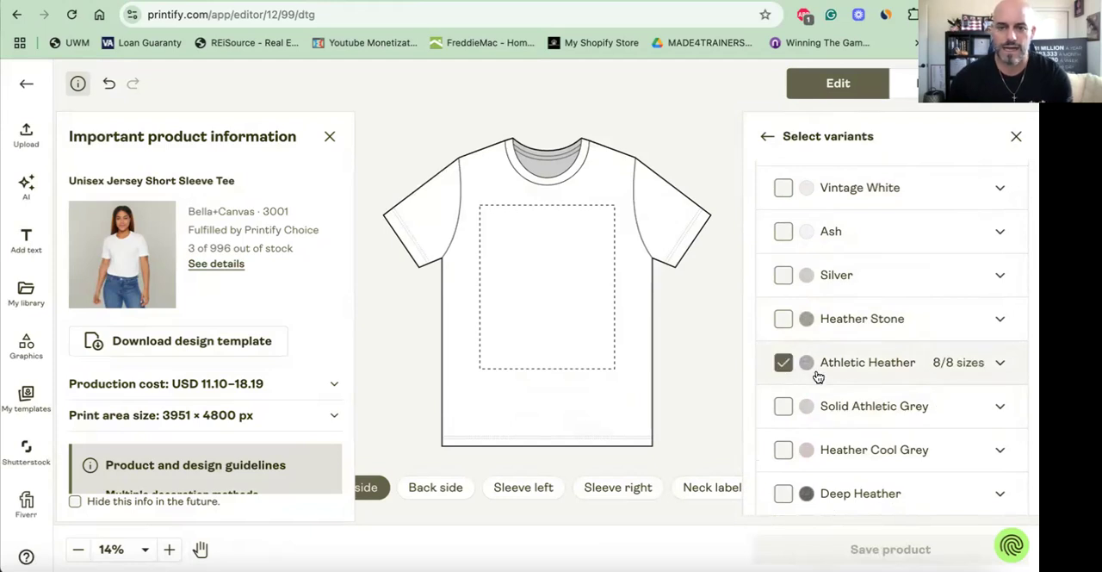
- Add the Heather Prism Natural and Heather Green colors to the selected shirt variants
{"action": "scroll", "coordinate": [818, 377], "scroll_direction": "down", "scroll_amount": 1}
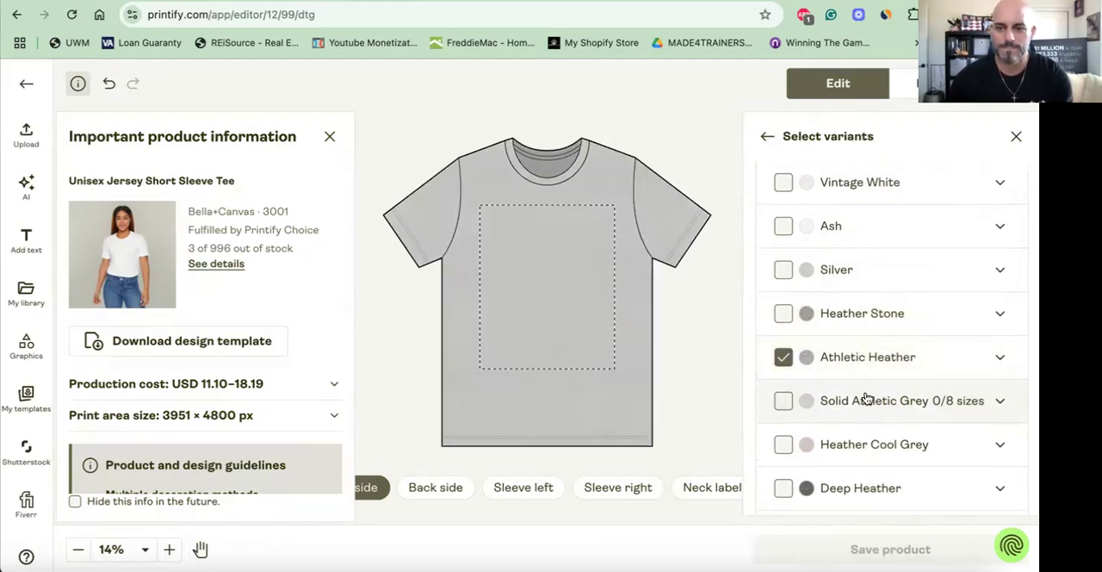
{"action": "scroll", "coordinate": [866, 401], "scroll_direction": "down", "scroll_amount": 5}
{"action": "scroll", "coordinate": [866, 400], "scroll_direction": "down", "scroll_amount": 5}
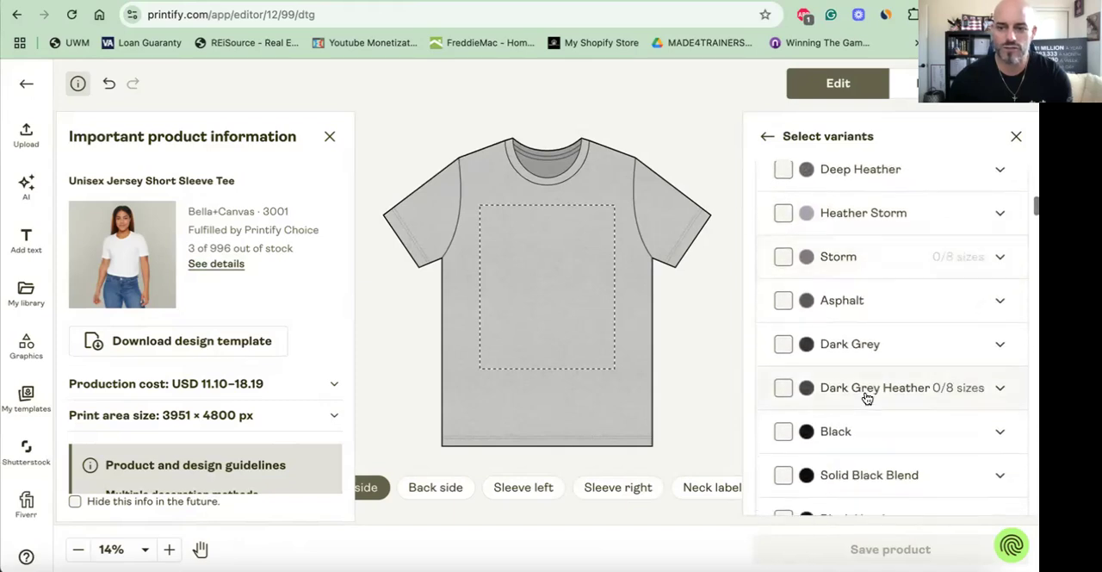
{"action": "scroll", "coordinate": [861, 416], "scroll_direction": "down", "scroll_amount": 6}
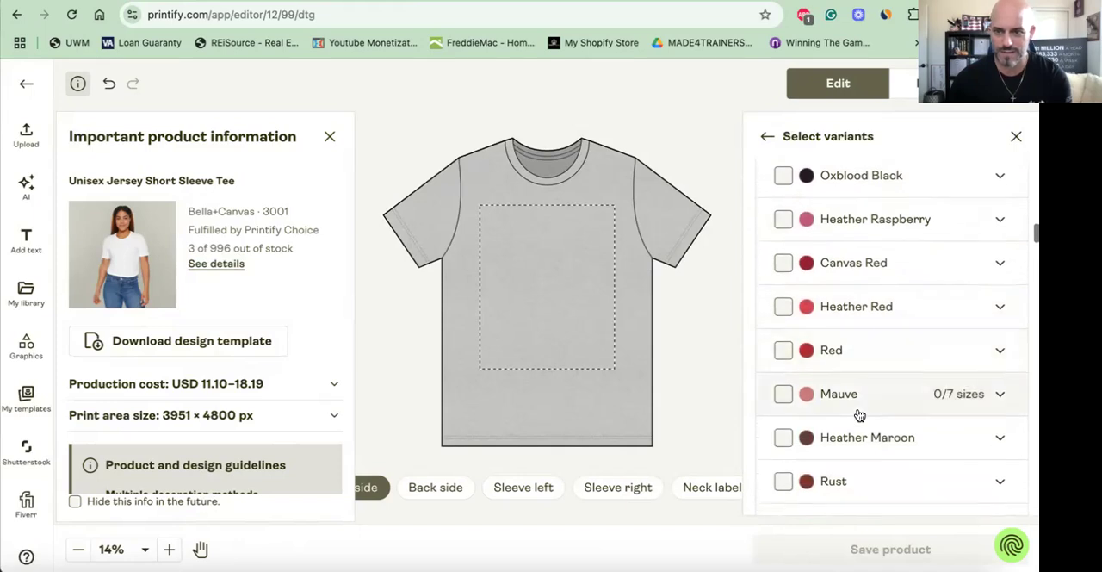
{"action": "scroll", "coordinate": [870, 362], "scroll_direction": "down", "scroll_amount": 5}
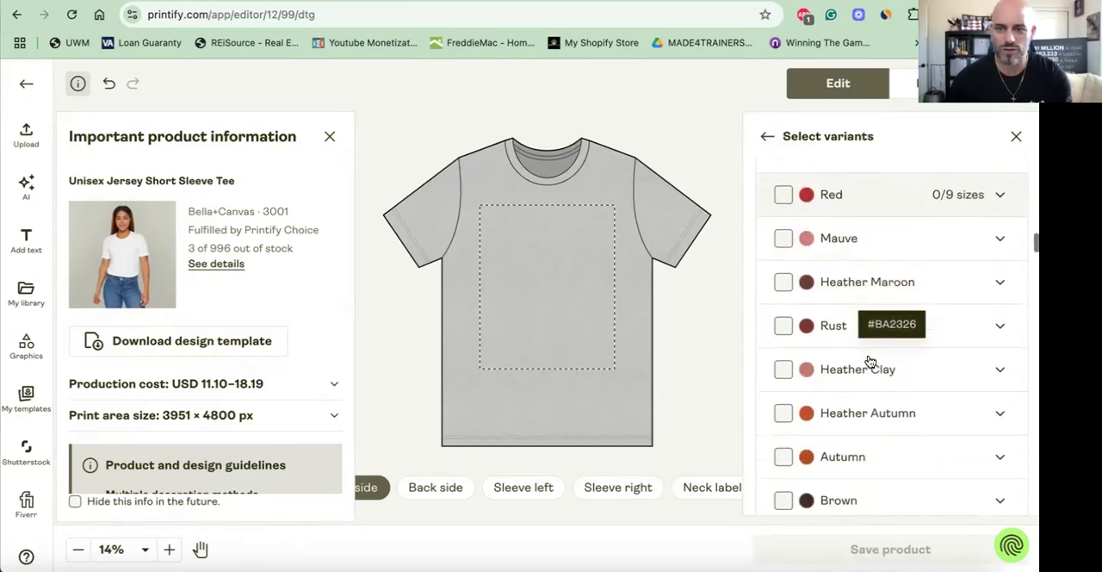
{"action": "scroll", "coordinate": [870, 362], "scroll_direction": "down", "scroll_amount": 5}
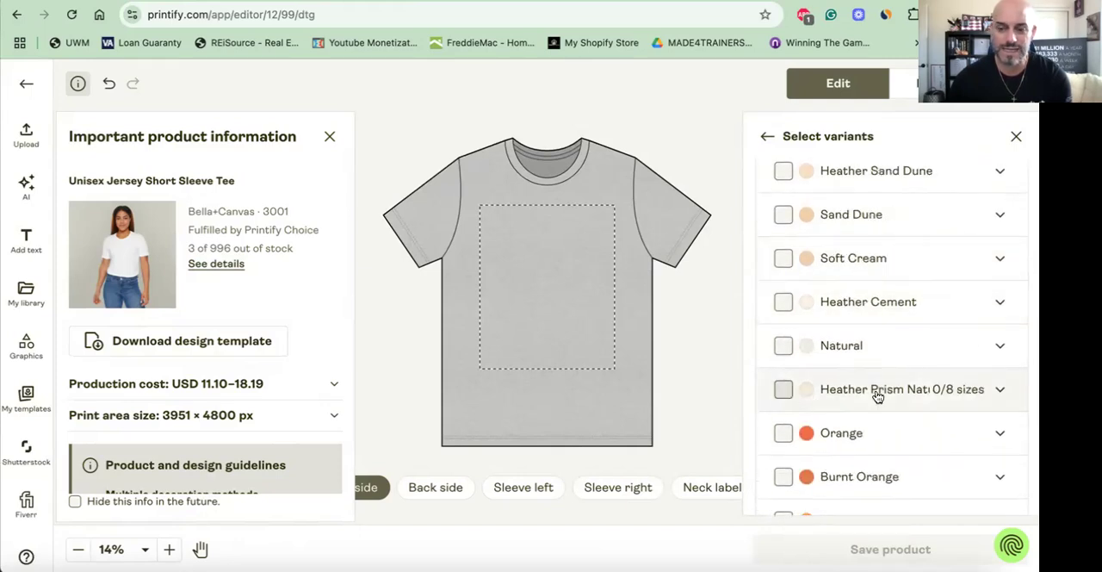
{"action": "scroll", "coordinate": [877, 396], "scroll_direction": "down", "scroll_amount": 2}
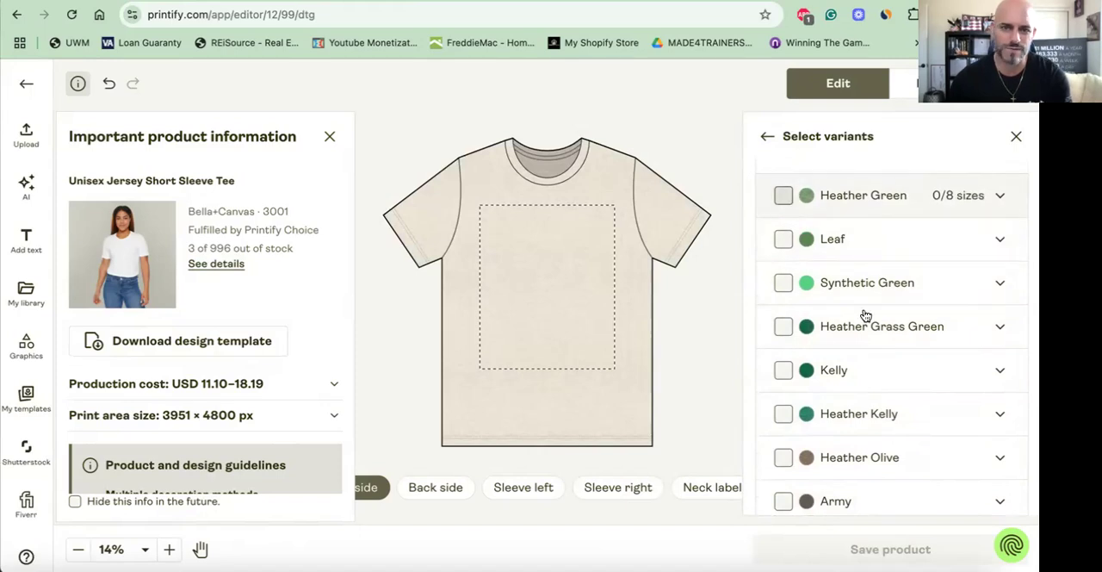
{"action": "scroll", "coordinate": [866, 316], "scroll_direction": "down", "scroll_amount": 1}
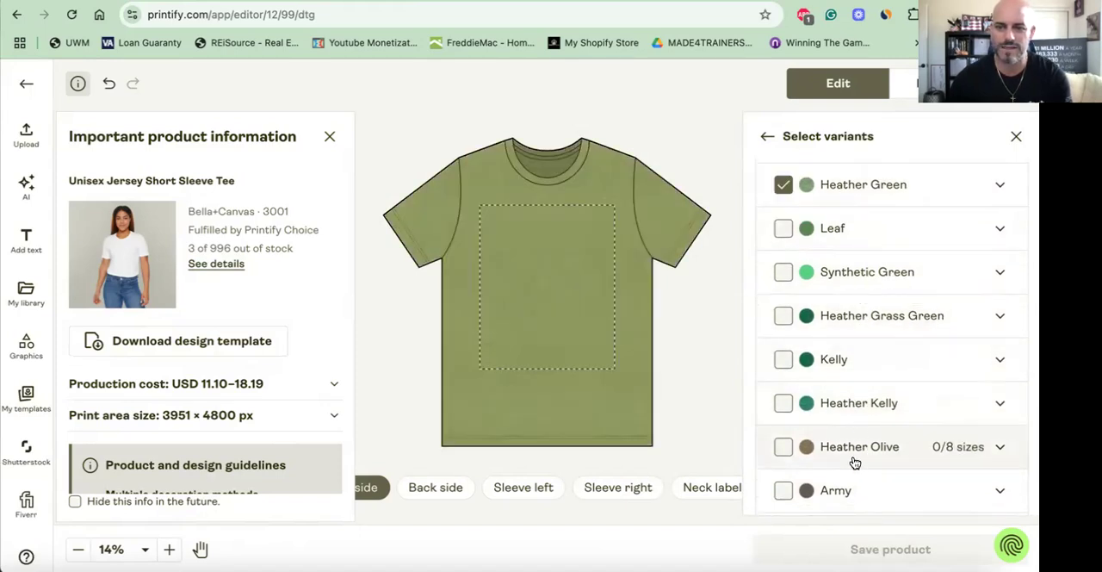
- Add the Heather Columbia Blue color and look through the remaining navy, purple and pink options
{"action": "scroll", "coordinate": [854, 464], "scroll_direction": "down", "scroll_amount": 5}
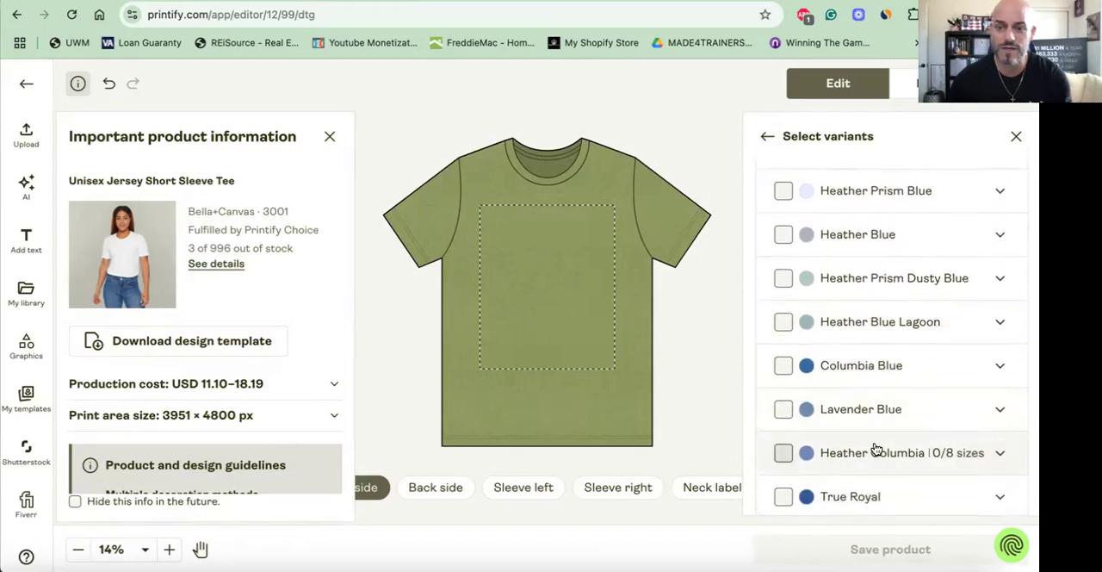
{"action": "left_click", "coordinate": [875, 450]}
{"action": "scroll", "coordinate": [877, 449], "scroll_direction": "down", "scroll_amount": 2}
{"action": "scroll", "coordinate": [876, 448], "scroll_direction": "down", "scroll_amount": 10}
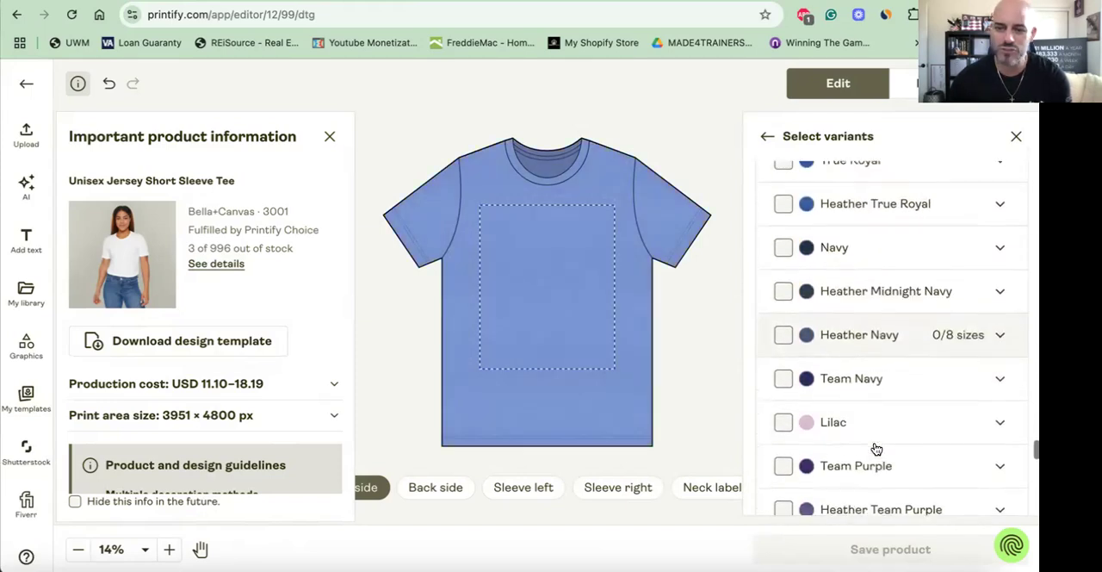
{"action": "scroll", "coordinate": [876, 448], "scroll_direction": "down", "scroll_amount": 6}
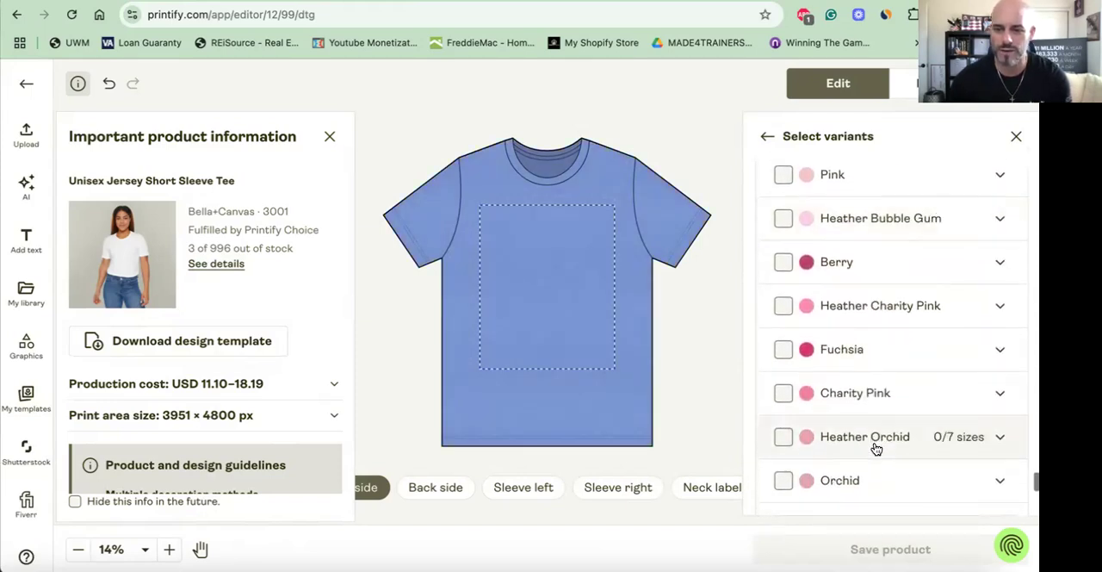
{"action": "scroll", "coordinate": [876, 446], "scroll_direction": "up", "scroll_amount": 20}
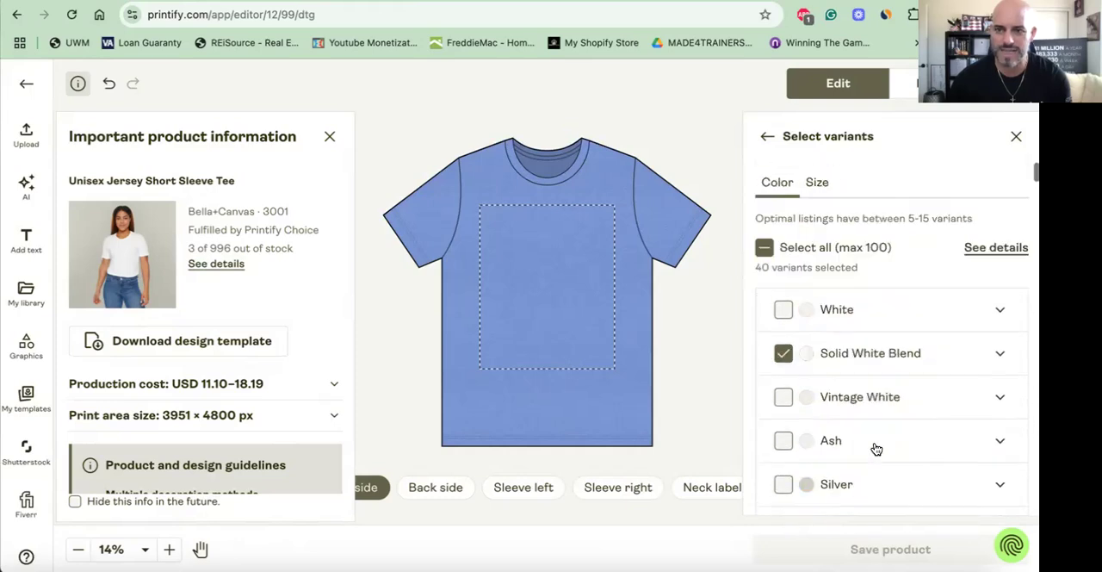
- Exclude sizes 3XL, 4XL and 5XL from the shirt variants and close the variant selection
{"action": "left_click", "coordinate": [817, 182]}
{"action": "scroll", "coordinate": [801, 259], "scroll_direction": "down", "scroll_amount": 3}
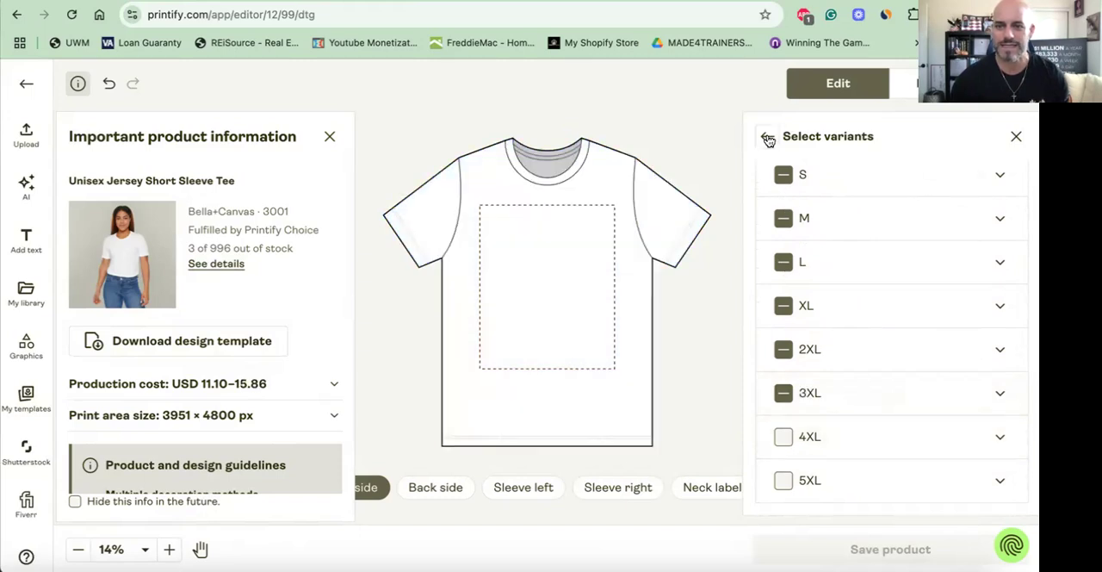
{"action": "left_click", "coordinate": [784, 394]}
{"action": "scroll", "coordinate": [823, 315], "scroll_direction": "up", "scroll_amount": 3}
{"action": "left_click", "coordinate": [1016, 138]}
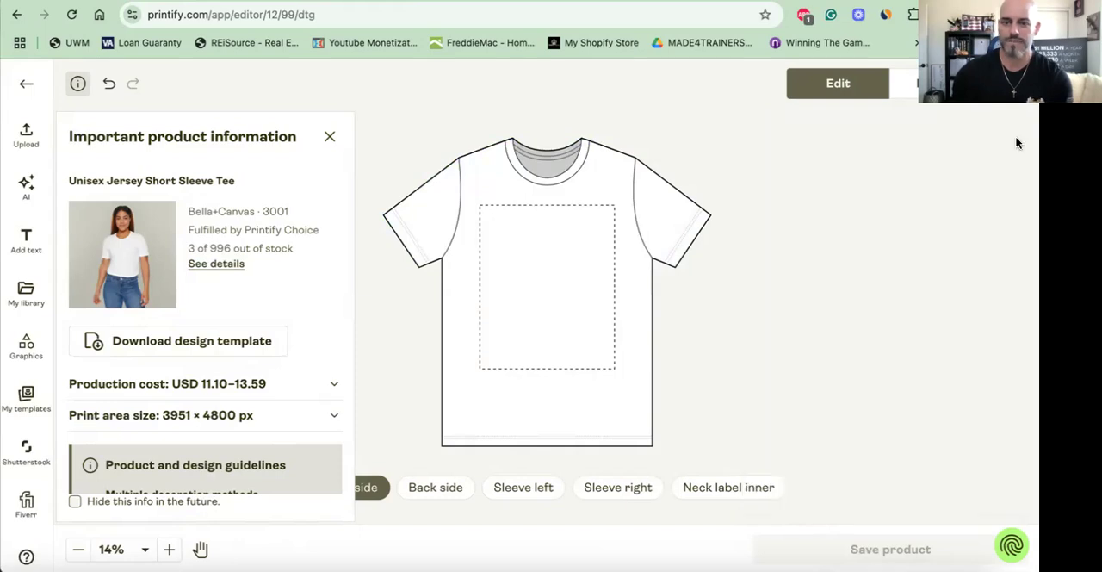
- Preview the 1776 Stars, American Made Cowboy and Let Freedom Ring Eagle images stored on the device without uploading any
{"action": "left_click", "coordinate": [330, 136]}
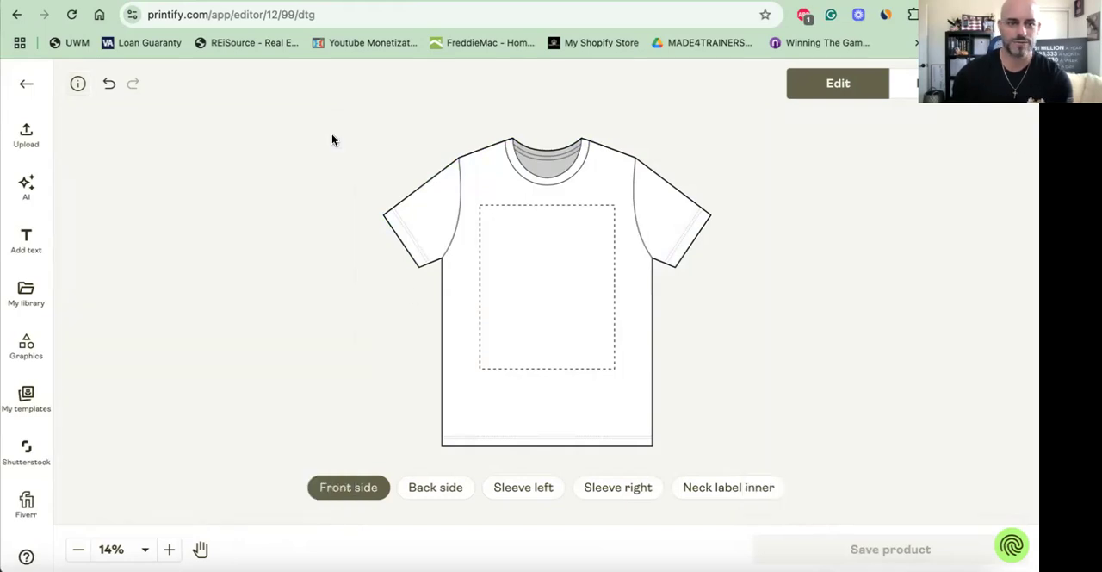
{"action": "left_click", "coordinate": [26, 136]}
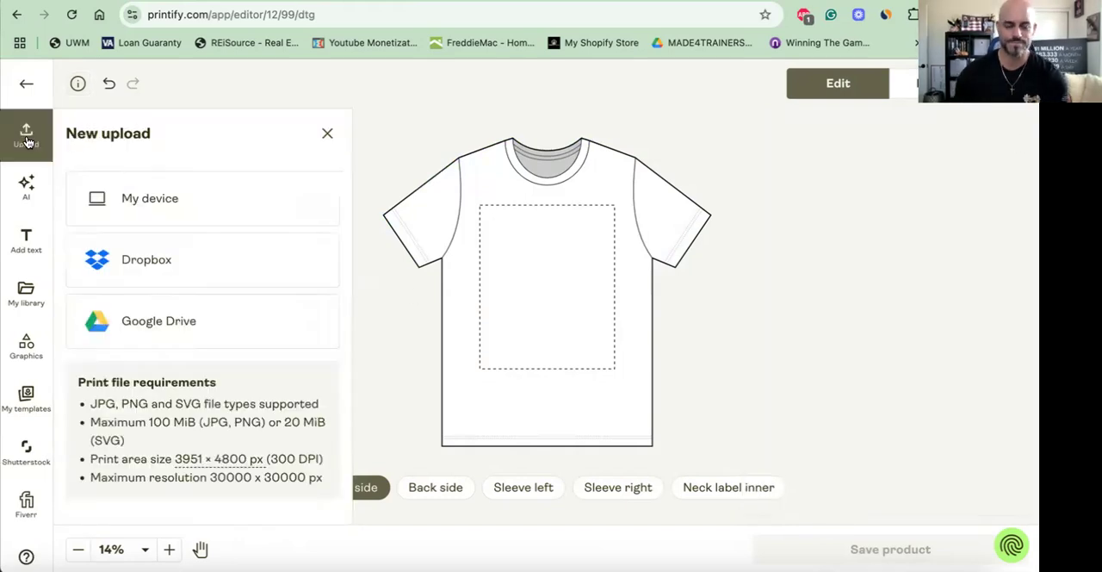
{"action": "left_click", "coordinate": [130, 198]}
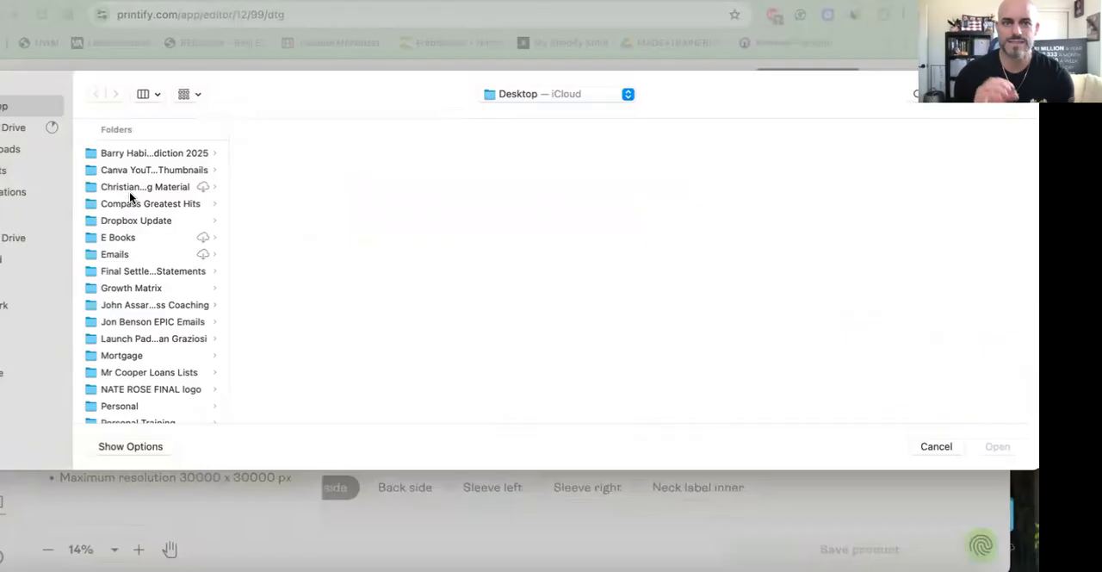
{"action": "scroll", "coordinate": [139, 243], "scroll_direction": "down", "scroll_amount": 10}
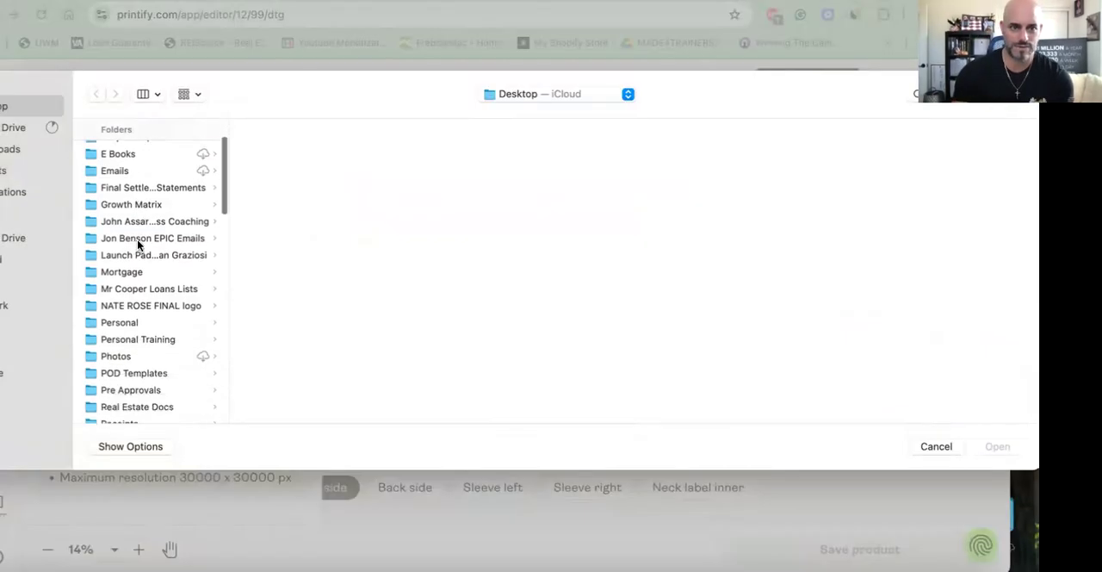
{"action": "scroll", "coordinate": [138, 246], "scroll_direction": "down", "scroll_amount": 5}
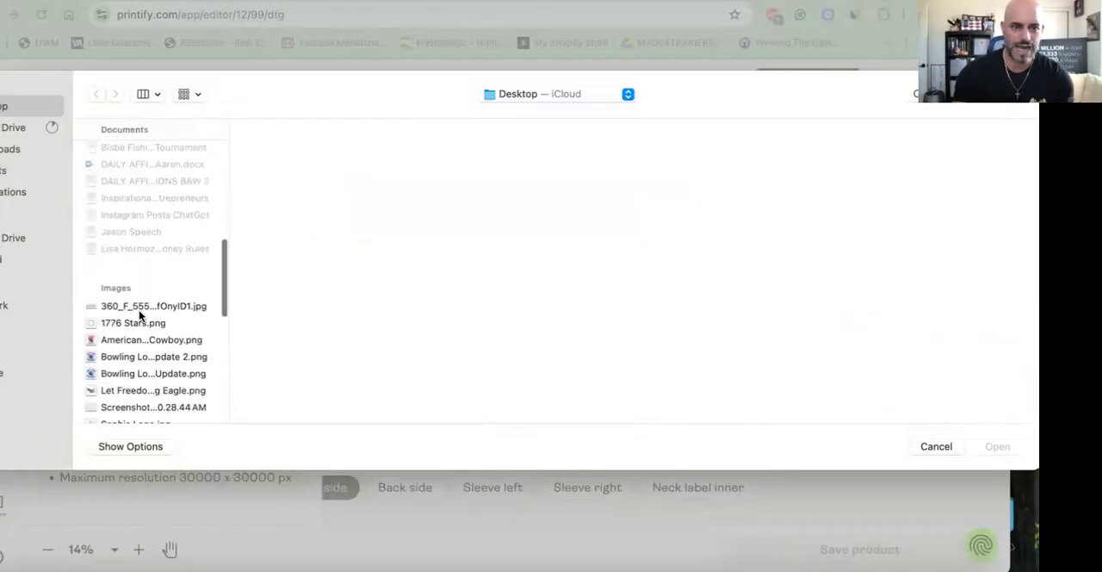
{"action": "left_click", "coordinate": [142, 323]}
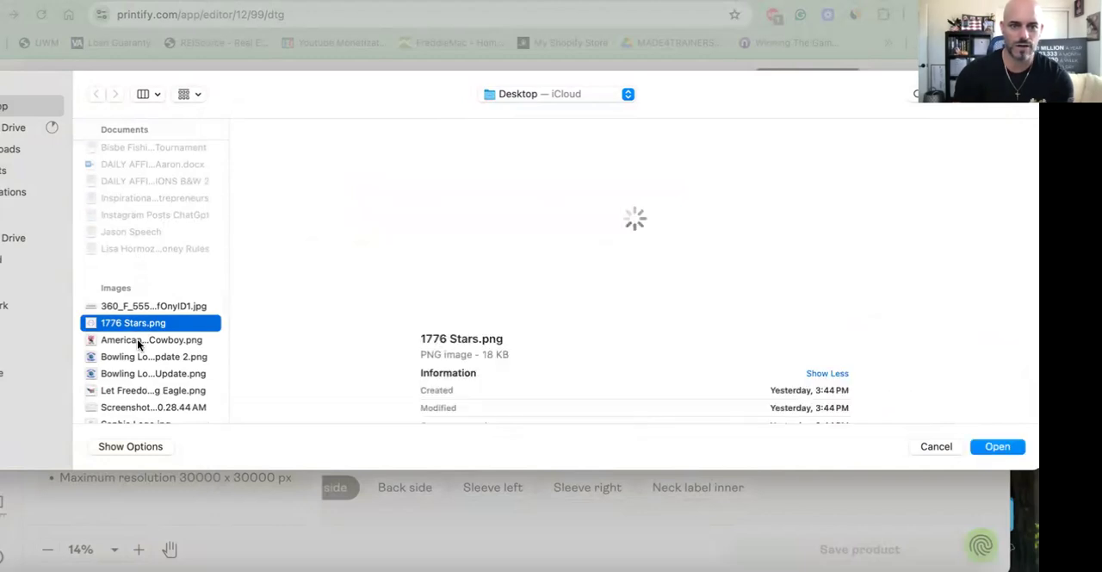
{"action": "left_click", "coordinate": [138, 340]}
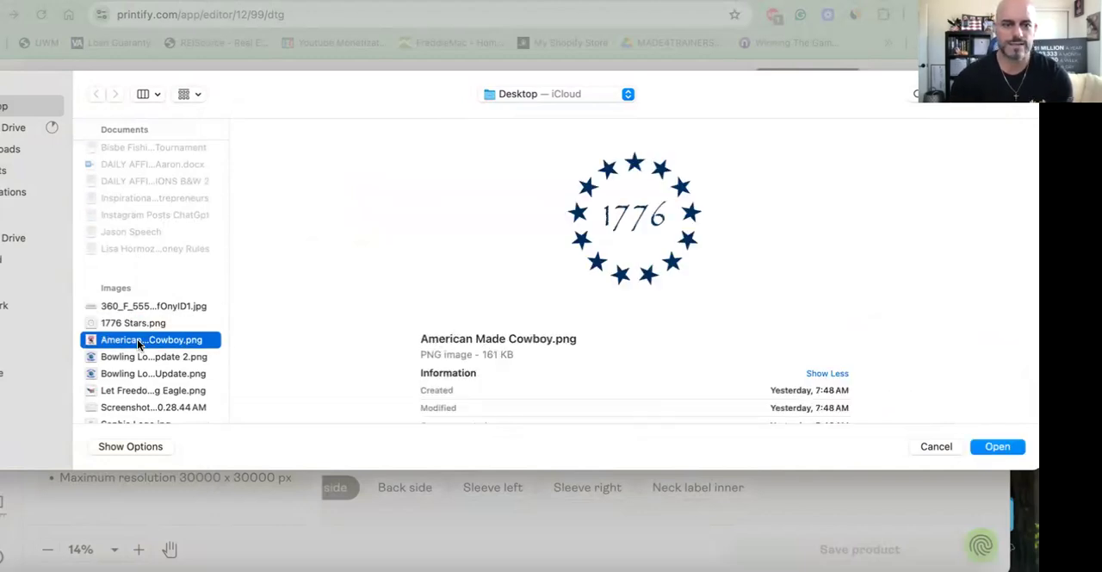
{"action": "scroll", "coordinate": [138, 345], "scroll_direction": "down", "scroll_amount": 1}
{"action": "scroll", "coordinate": [137, 345], "scroll_direction": "down", "scroll_amount": 2}
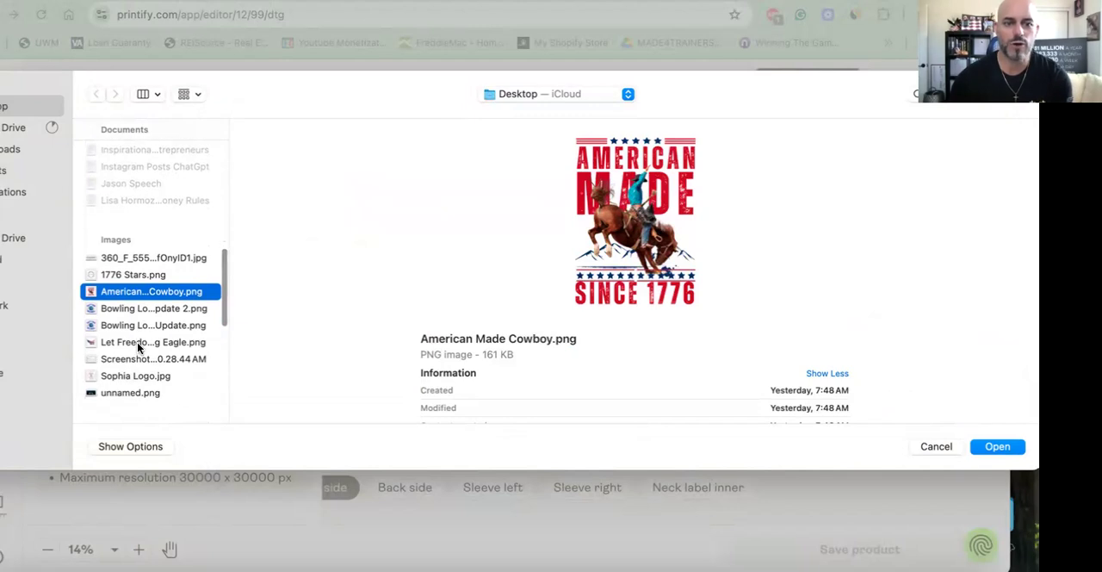
{"action": "left_click", "coordinate": [138, 345]}
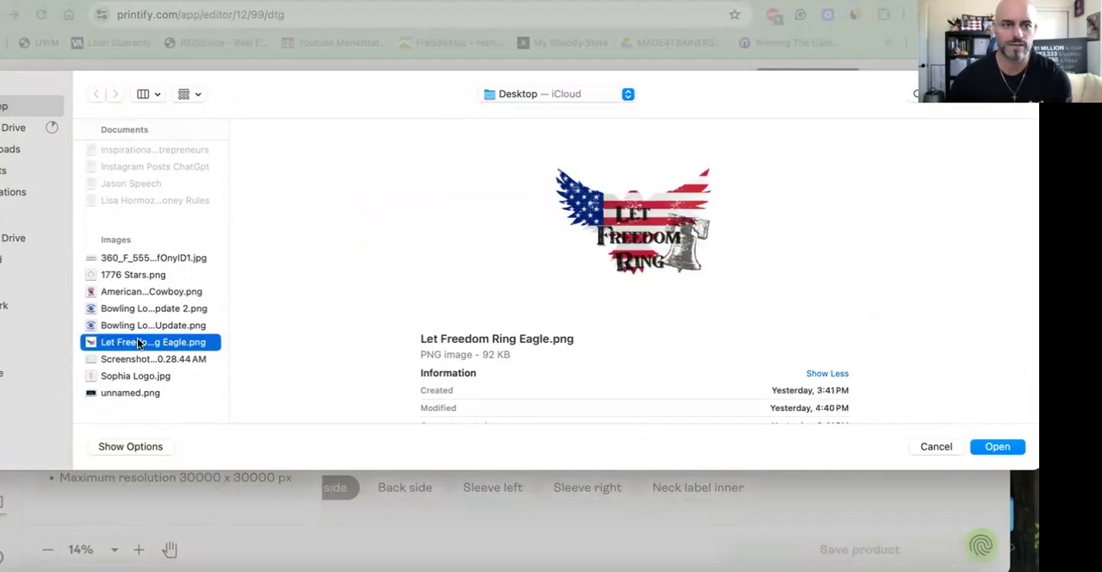
{"action": "left_click", "coordinate": [936, 447]}
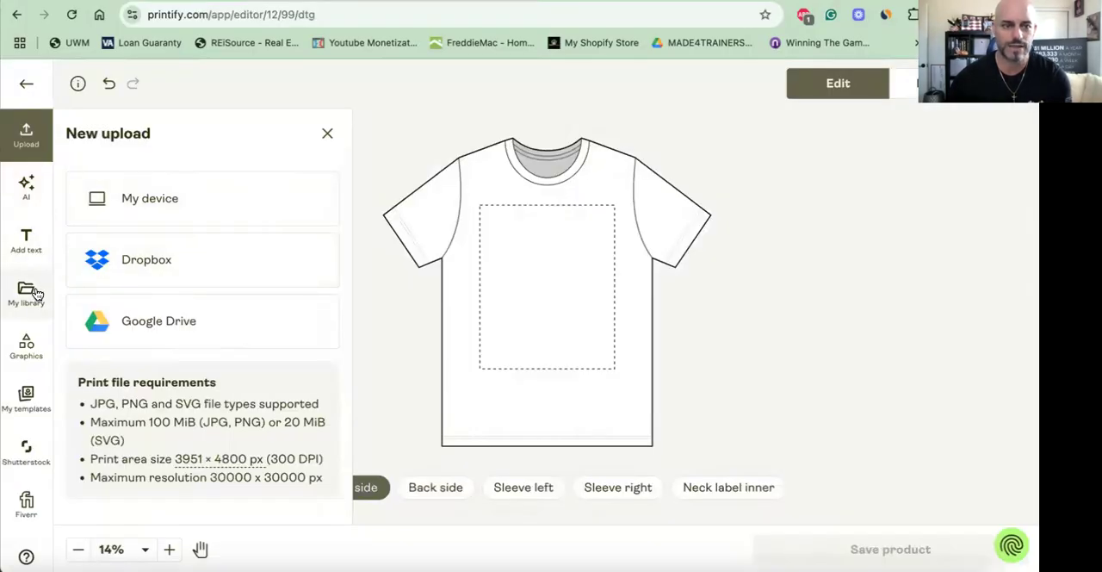
- Place the first Let Freedom Ring Eagle design from the library on the shirt front and enlarge it to about 12.7 in square
{"action": "left_click", "coordinate": [27, 298]}
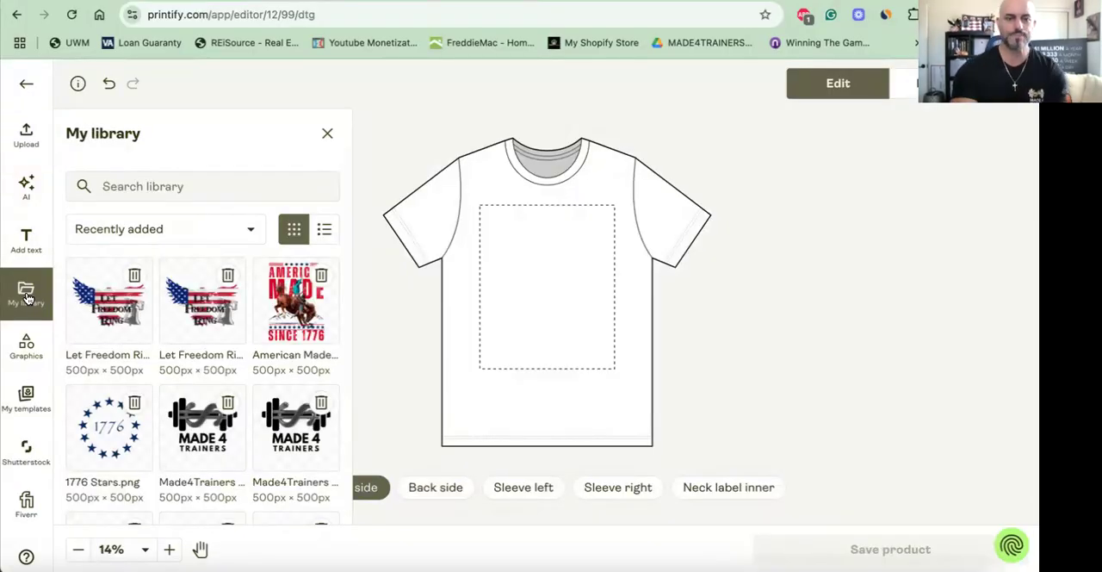
{"action": "left_click", "coordinate": [110, 303]}
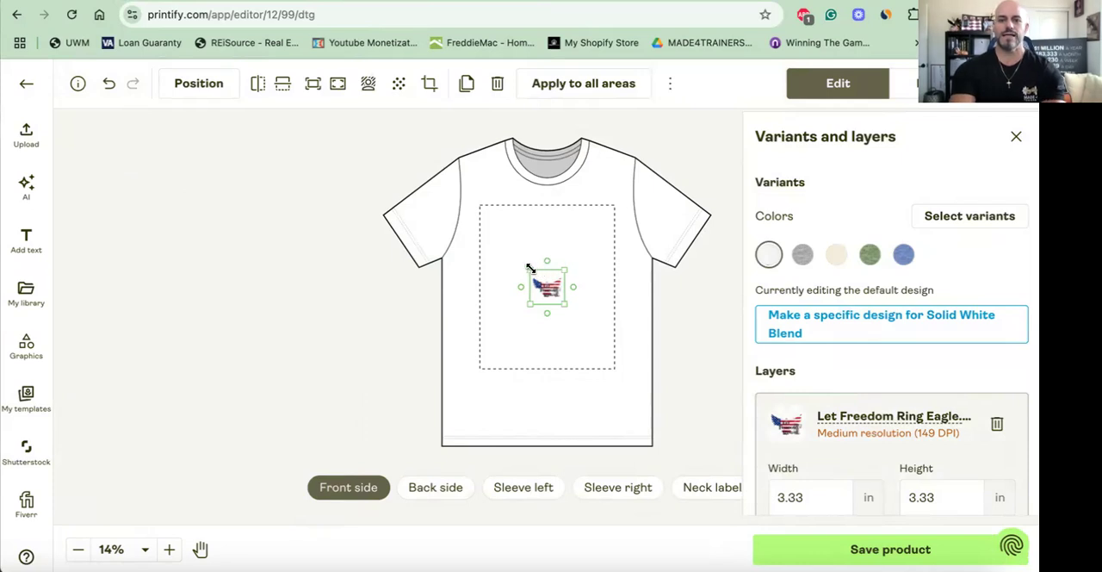
{"action": "left_click_drag", "start_coordinate": [525, 269], "coordinate": [480, 225]}
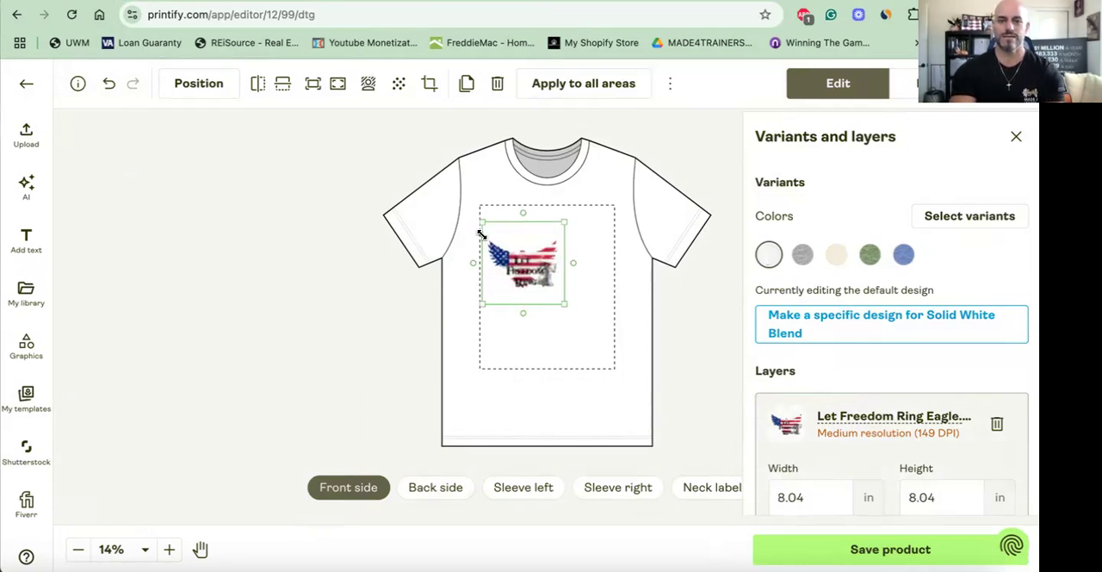
{"action": "left_click_drag", "start_coordinate": [561, 303], "coordinate": [628, 336]}
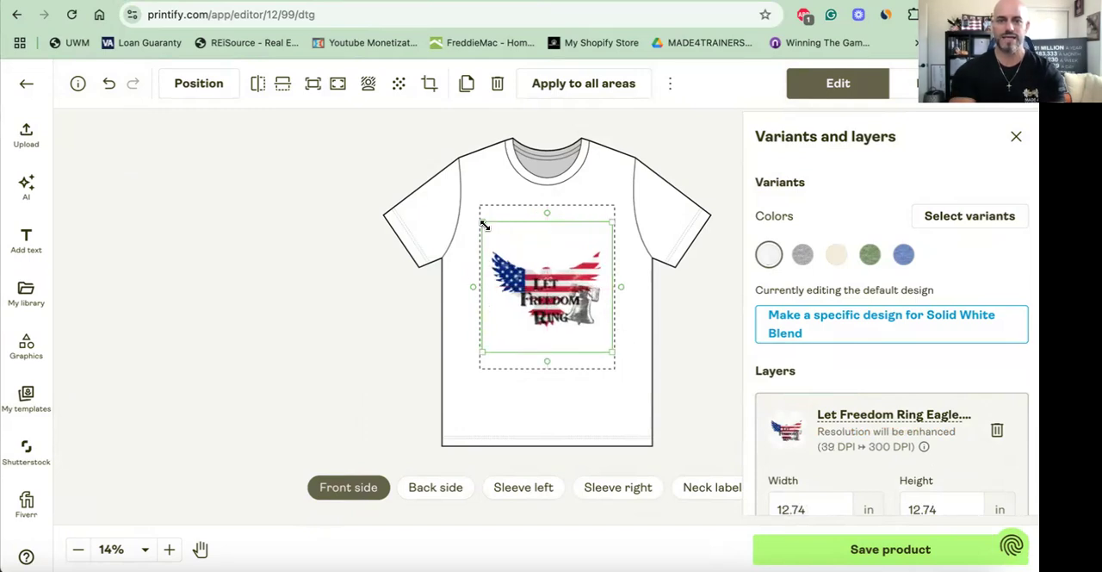
- Enlarge the eagle design to about 15.6 in square and move it up so the wings reach the print area's upper edge
{"action": "left_click_drag", "start_coordinate": [485, 225], "coordinate": [472, 211]}
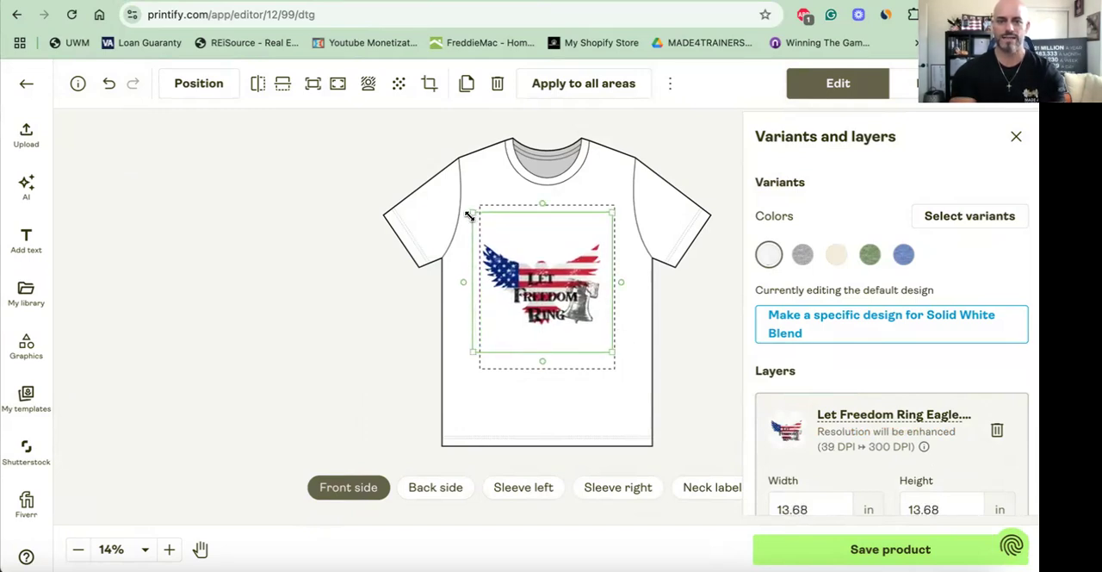
{"action": "left_click_drag", "start_coordinate": [611, 213], "coordinate": [626, 205]}
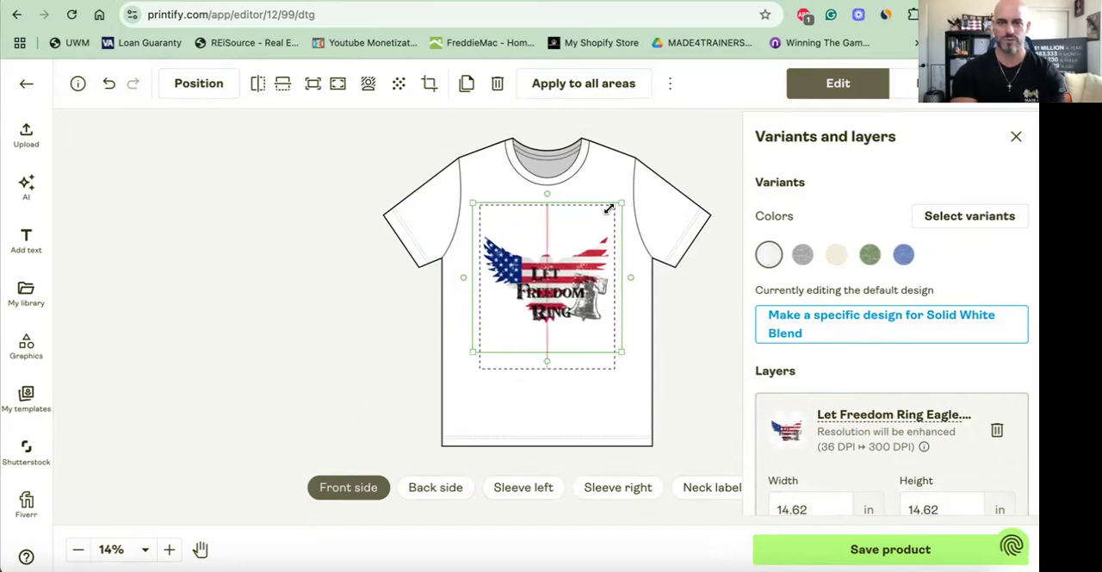
{"action": "left_click_drag", "start_coordinate": [472, 201], "coordinate": [468, 199]}
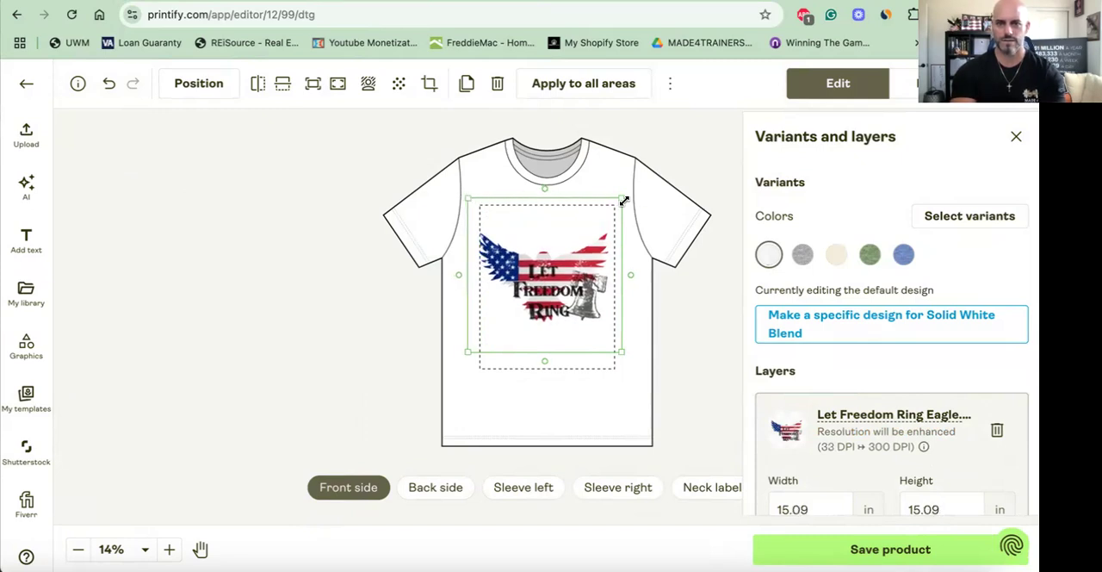
{"action": "left_click_drag", "start_coordinate": [624, 199], "coordinate": [628, 194]}
{"action": "left_click_drag", "start_coordinate": [570, 234], "coordinate": [570, 211]}
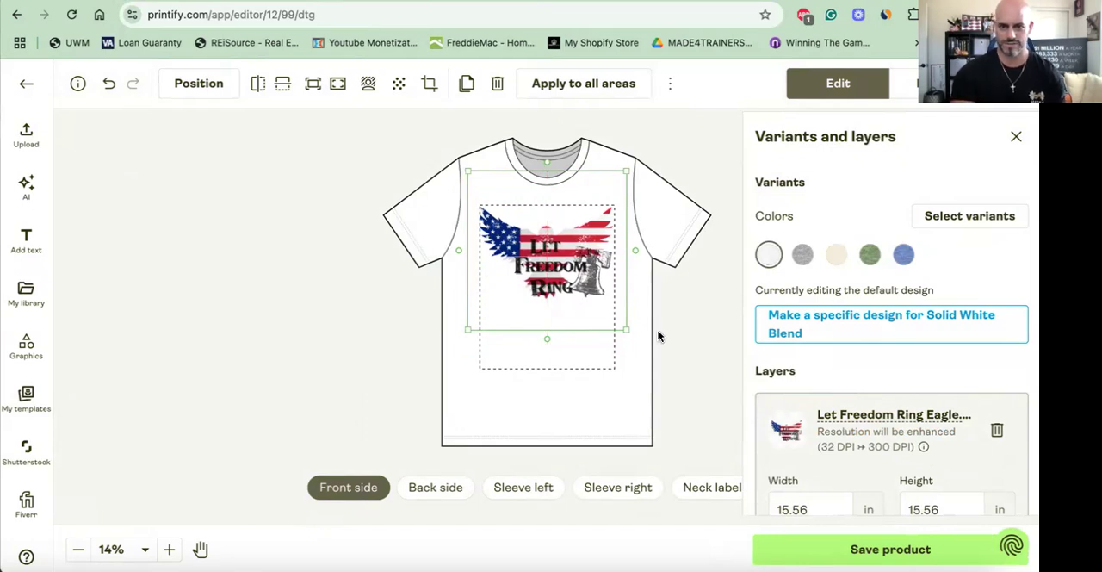
{"action": "left_click", "coordinate": [662, 337]}
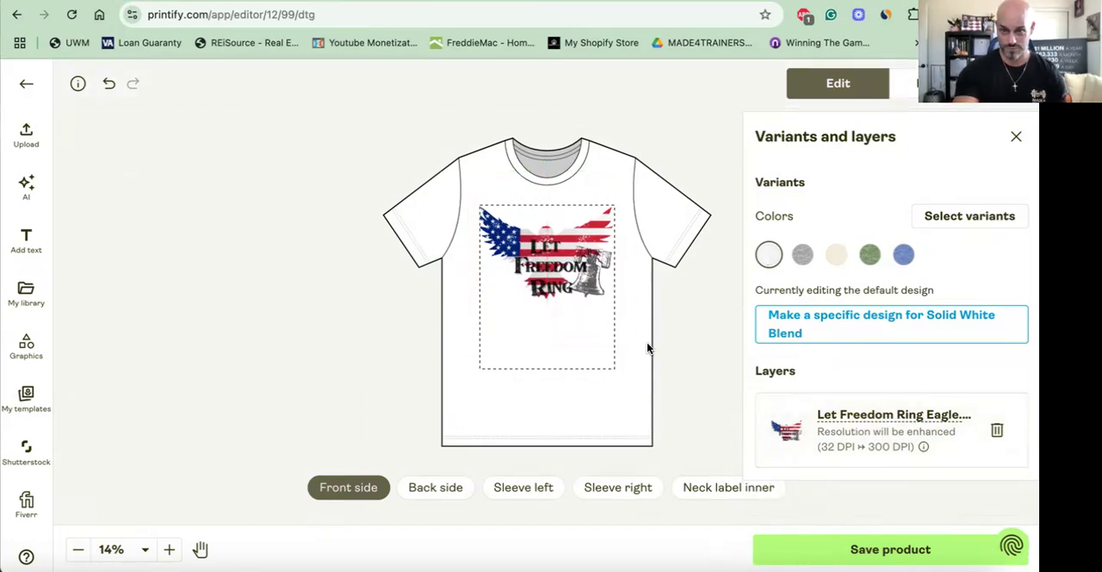
- Check the eagle design on the Athletic Heather, Heather Prism Natural, Heather Green and Heather Columbia Blue shirts
{"action": "left_click", "coordinate": [802, 255]}
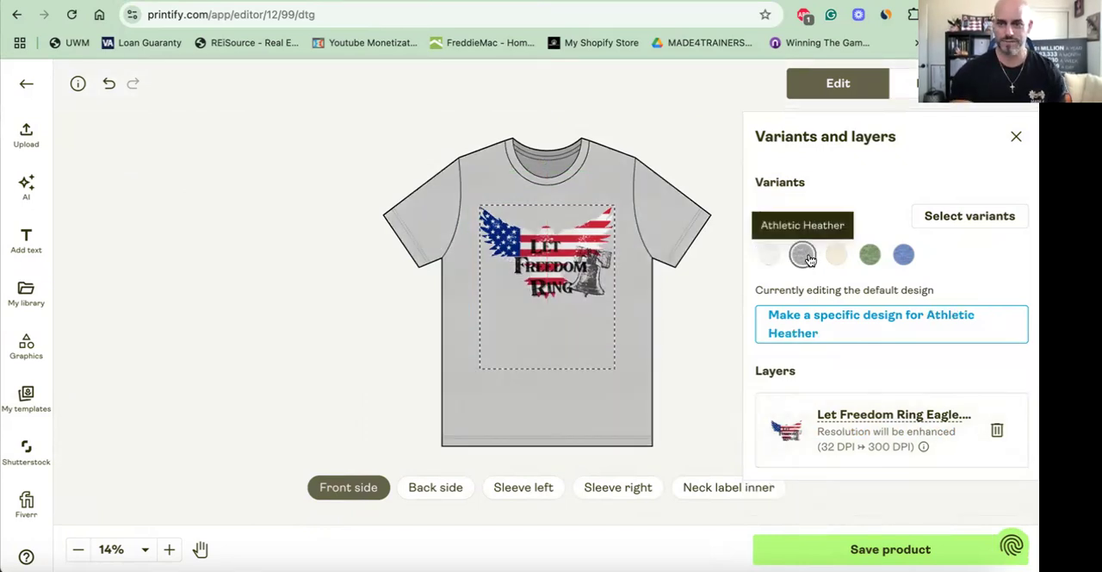
{"action": "left_click", "coordinate": [837, 256]}
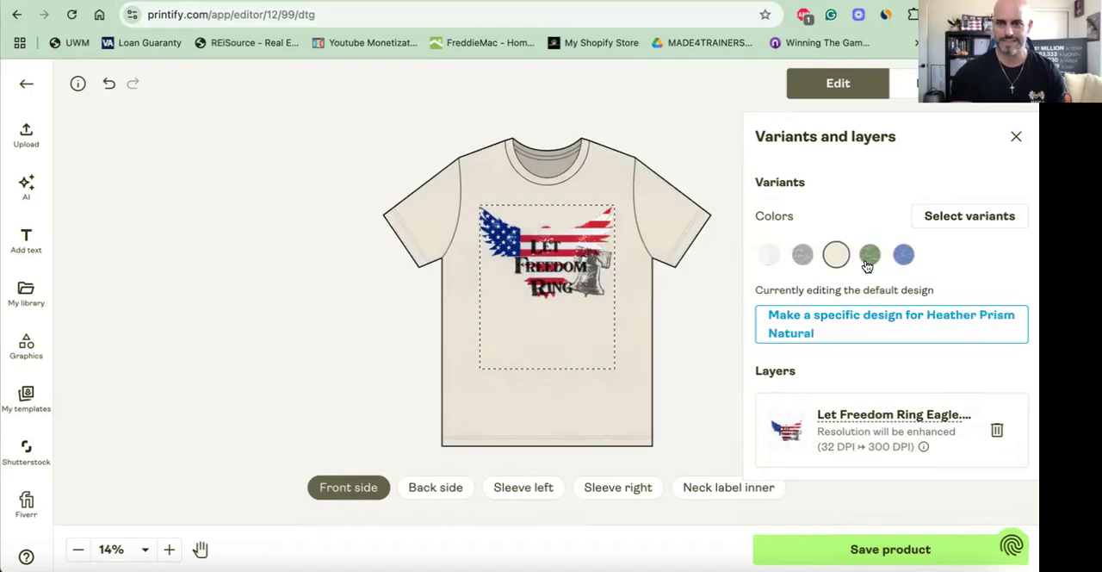
{"action": "left_click", "coordinate": [870, 257]}
{"action": "left_click", "coordinate": [902, 258]}
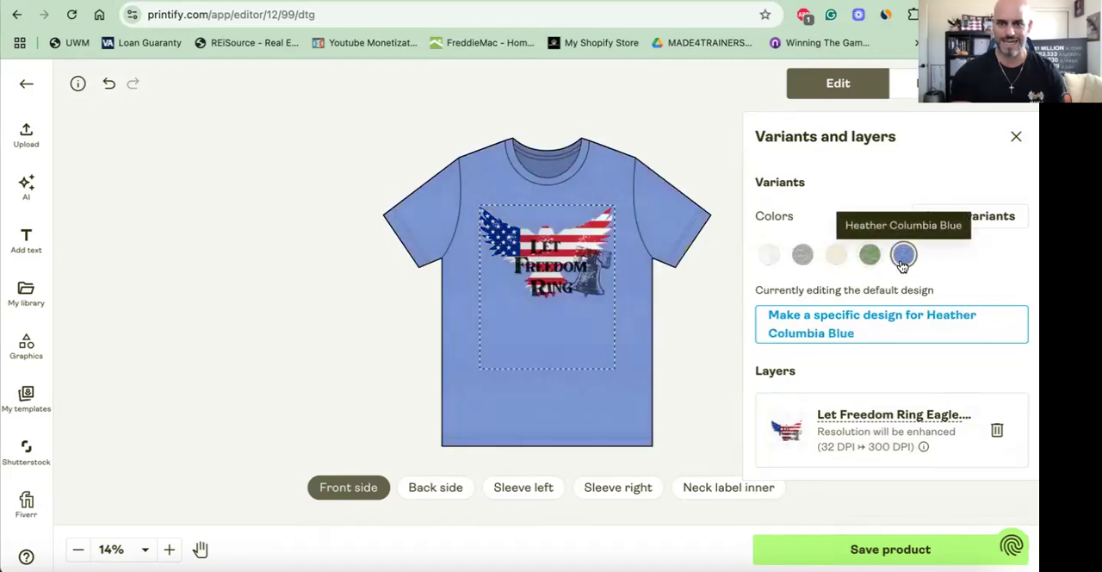
- Add the 1776 Stars image from the library to the left sleeve
{"action": "left_click", "coordinate": [521, 488]}
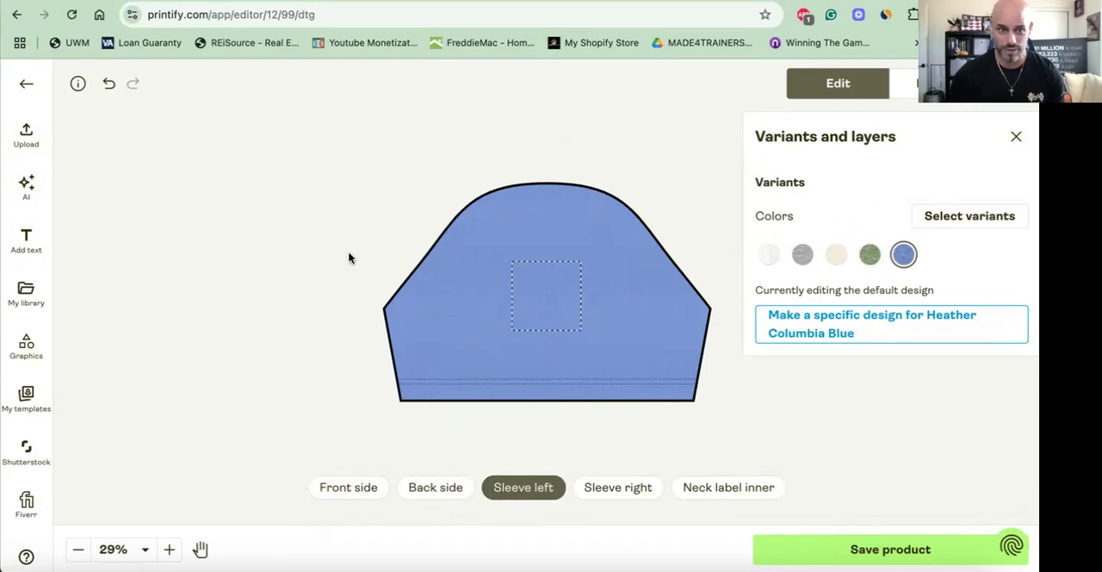
{"action": "left_click", "coordinate": [33, 302]}
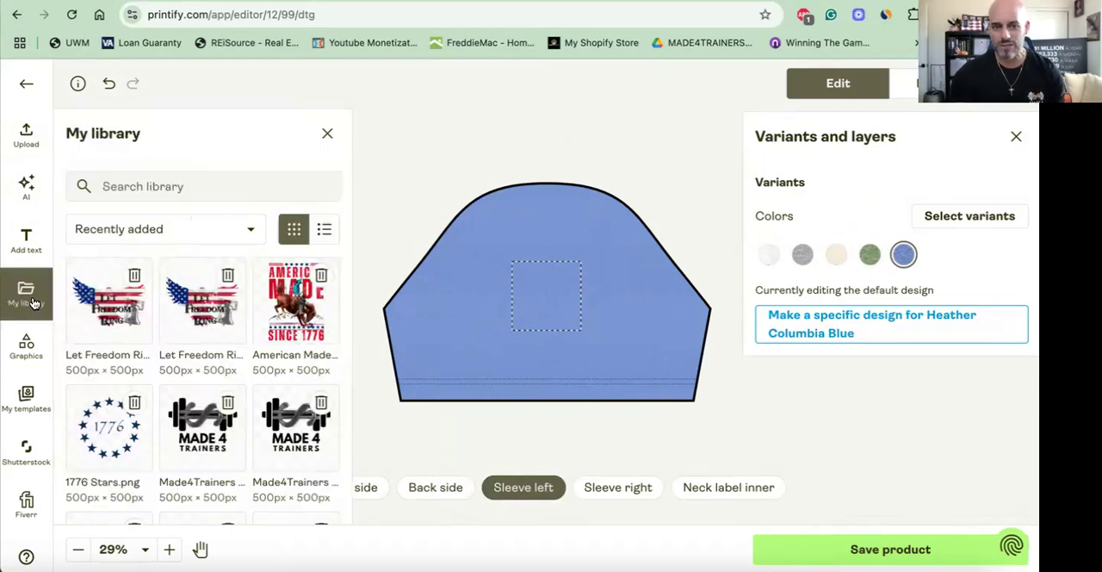
{"action": "left_click", "coordinate": [106, 425]}
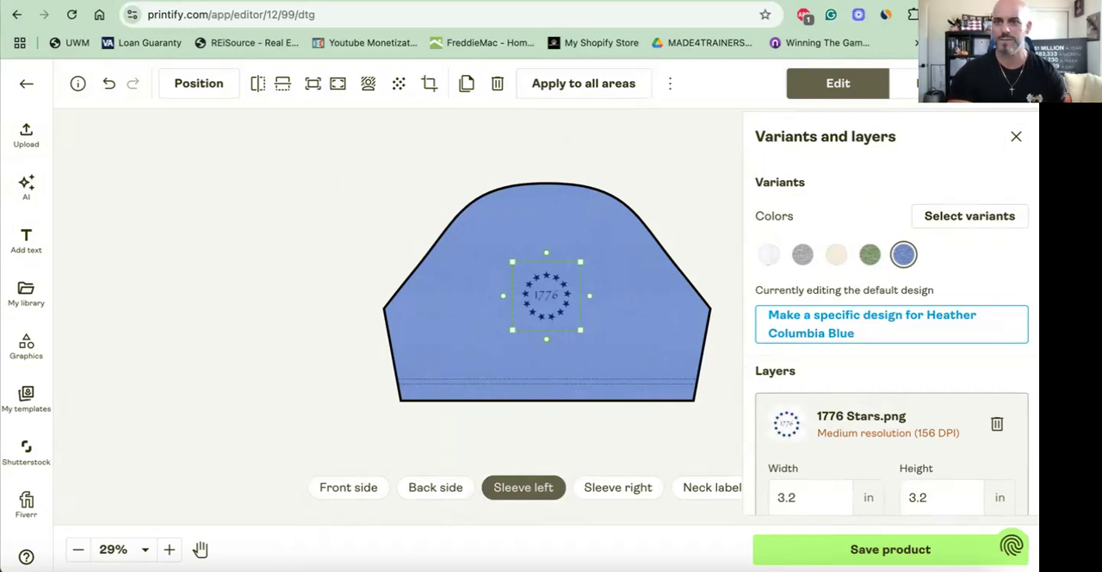
- Preview the shirt in the Person 4, Person 6, Person 7 Front, Hanging 1 and Back mockups
{"action": "left_click", "coordinate": [932, 83]}
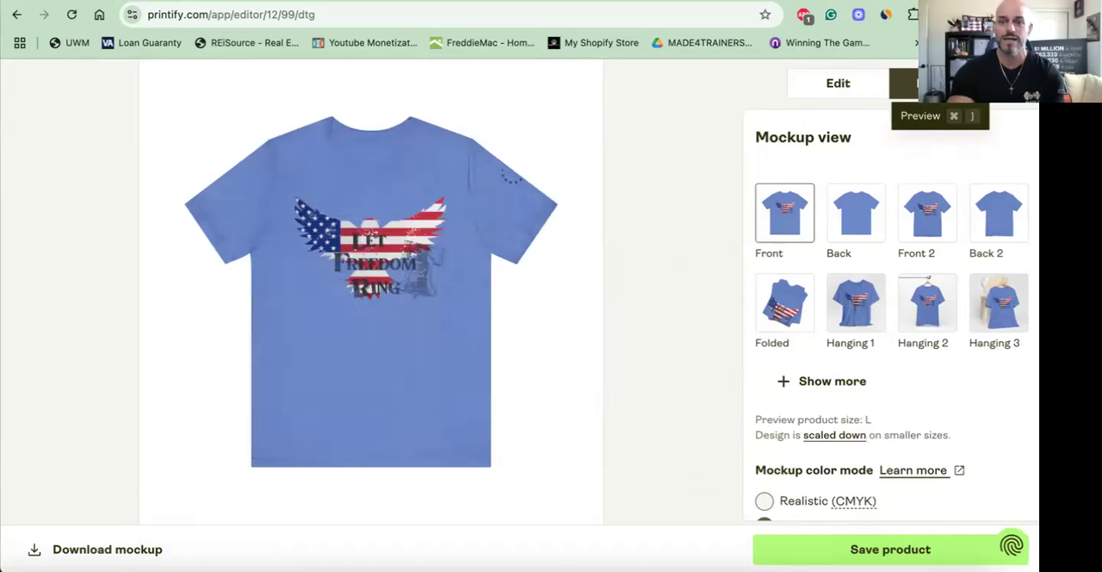
{"action": "left_click", "coordinate": [802, 385]}
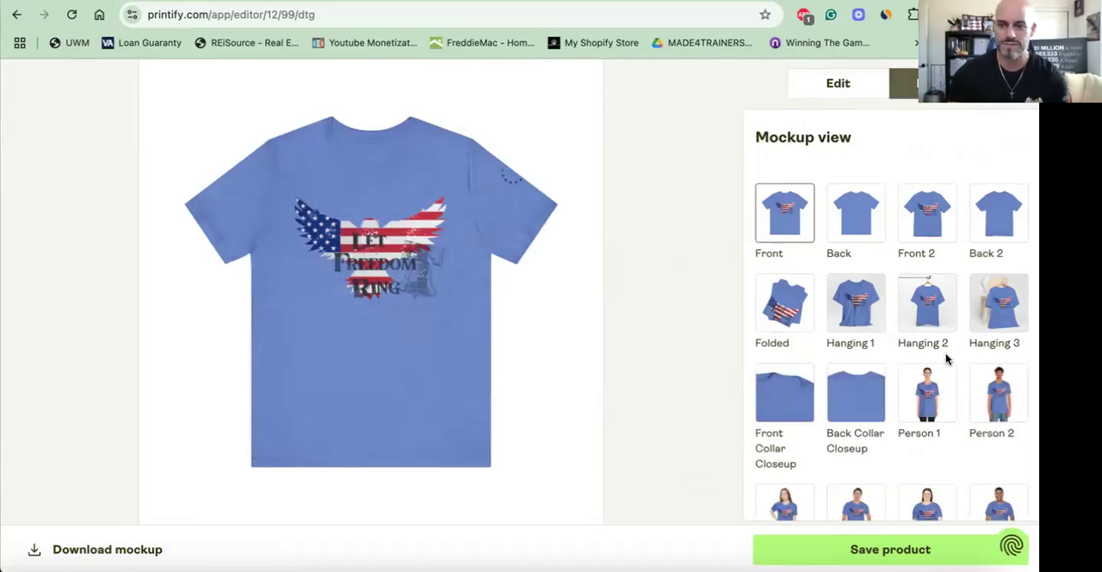
{"action": "scroll", "coordinate": [945, 361], "scroll_direction": "down", "scroll_amount": 3}
{"action": "left_click", "coordinate": [859, 366]}
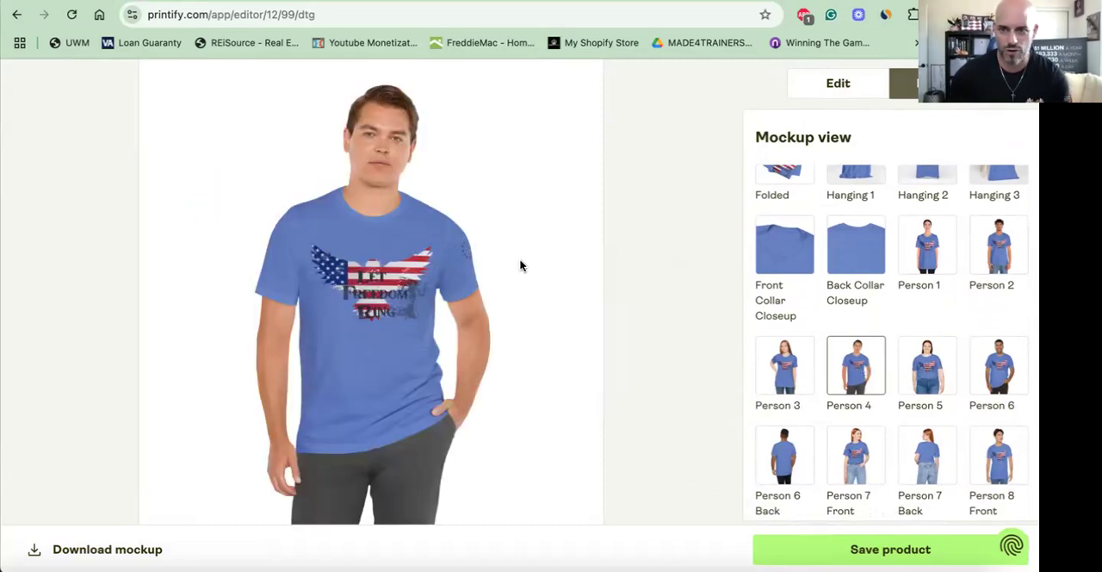
{"action": "left_click", "coordinate": [982, 366]}
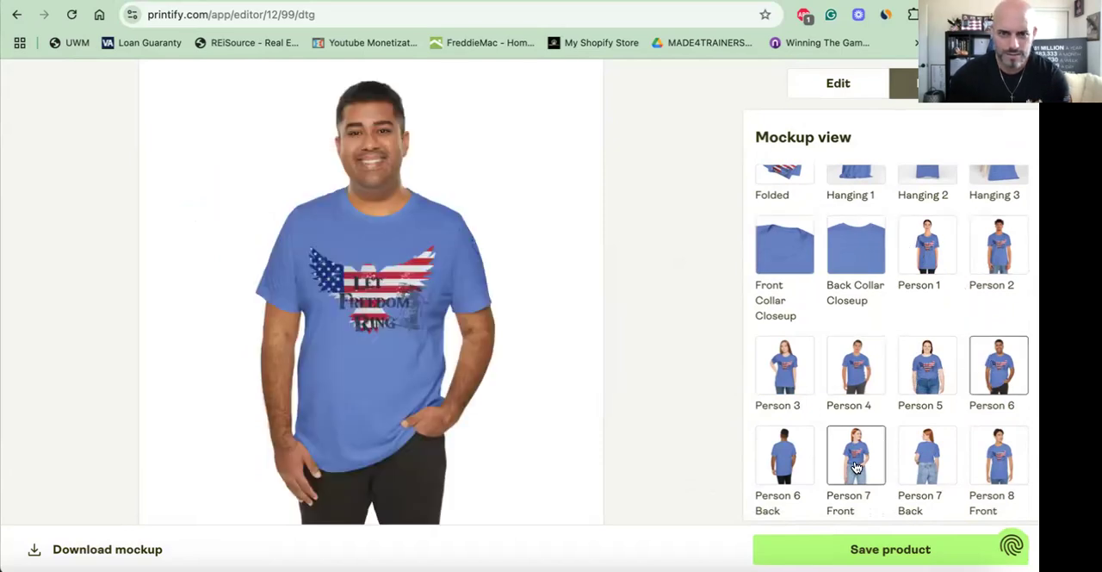
{"action": "left_click", "coordinate": [857, 468]}
{"action": "scroll", "coordinate": [844, 260], "scroll_direction": "up", "scroll_amount": 1}
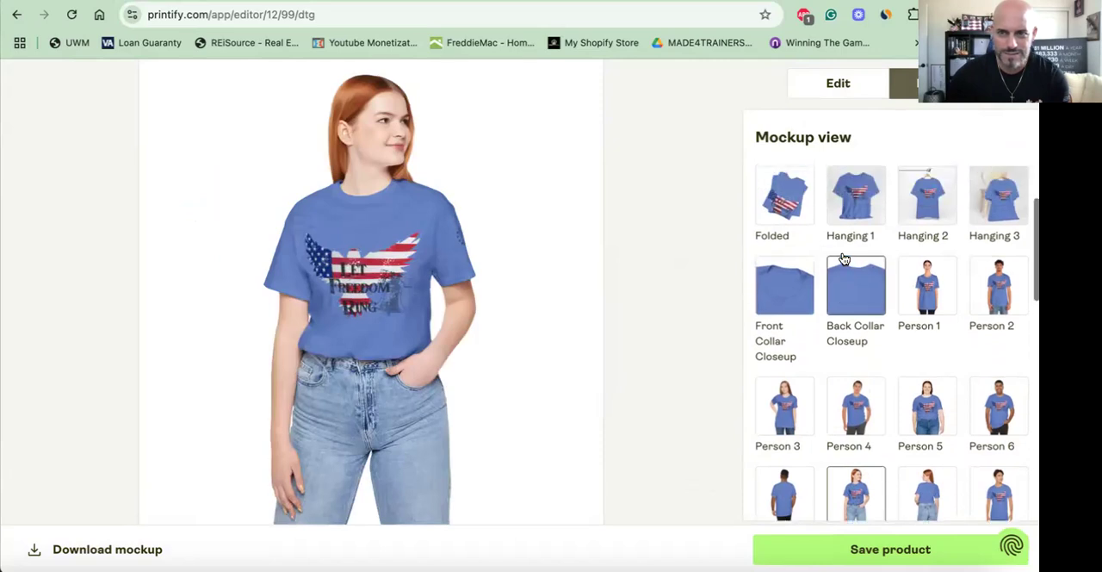
{"action": "scroll", "coordinate": [844, 259], "scroll_direction": "up", "scroll_amount": 2}
{"action": "left_click", "coordinate": [874, 285]}
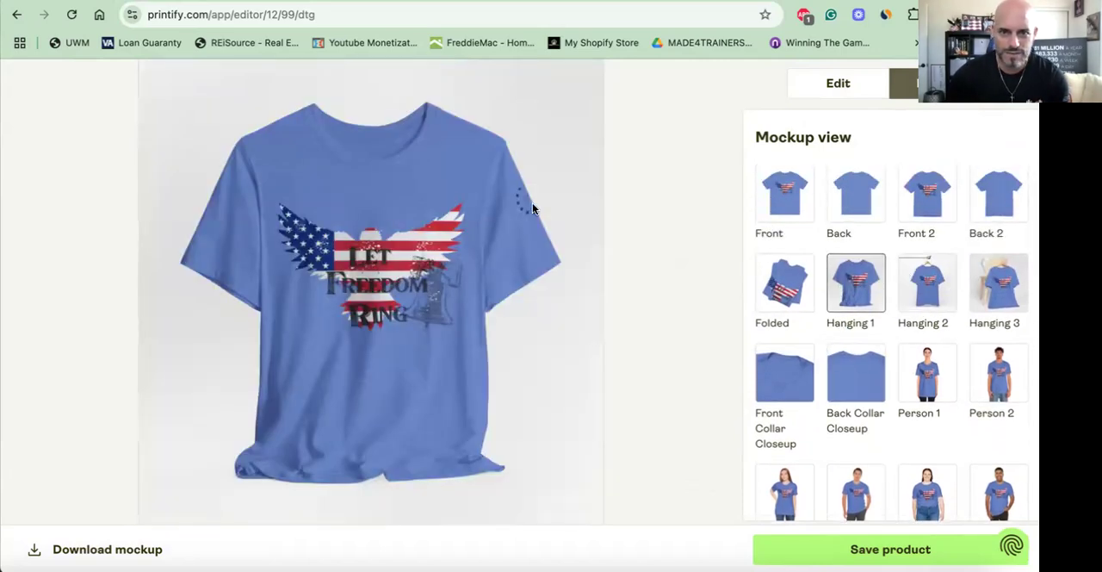
{"action": "left_click", "coordinate": [855, 197]}
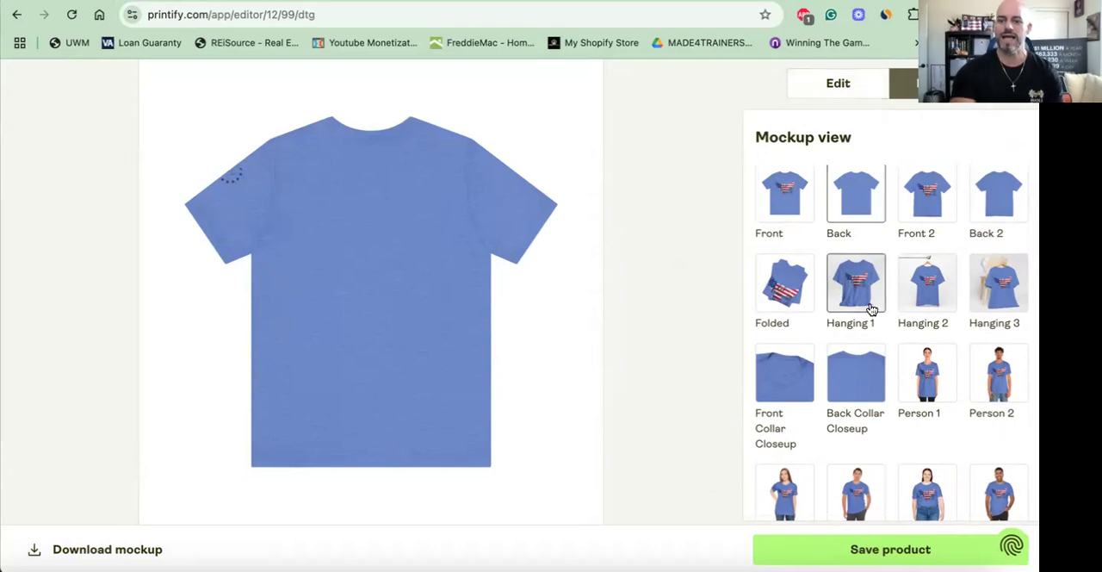
- Return to editing the shirt's front side and save the product
{"action": "left_click", "coordinate": [851, 86]}
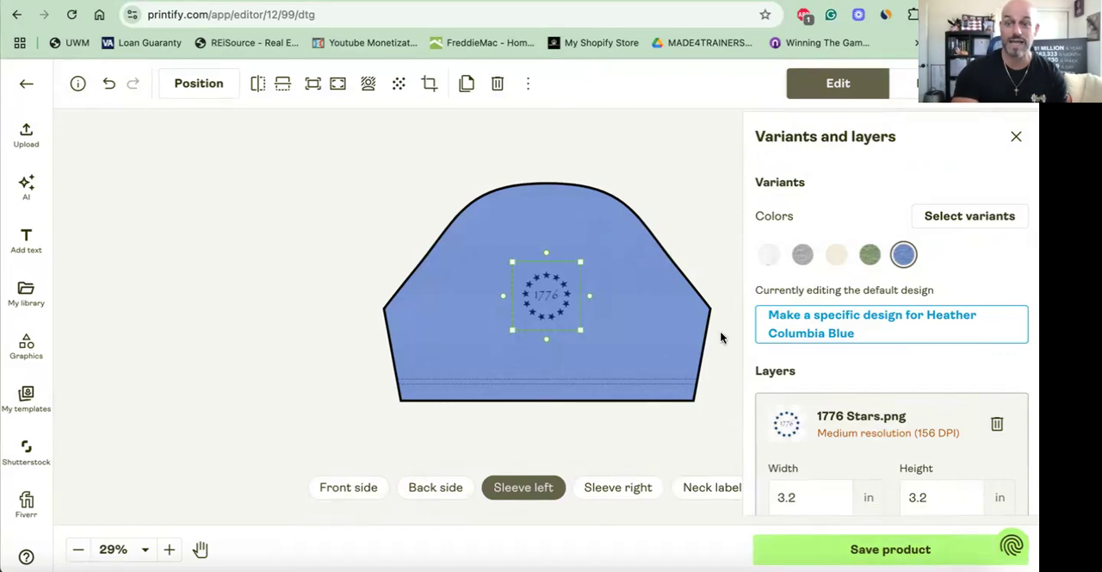
{"action": "left_click", "coordinate": [362, 487]}
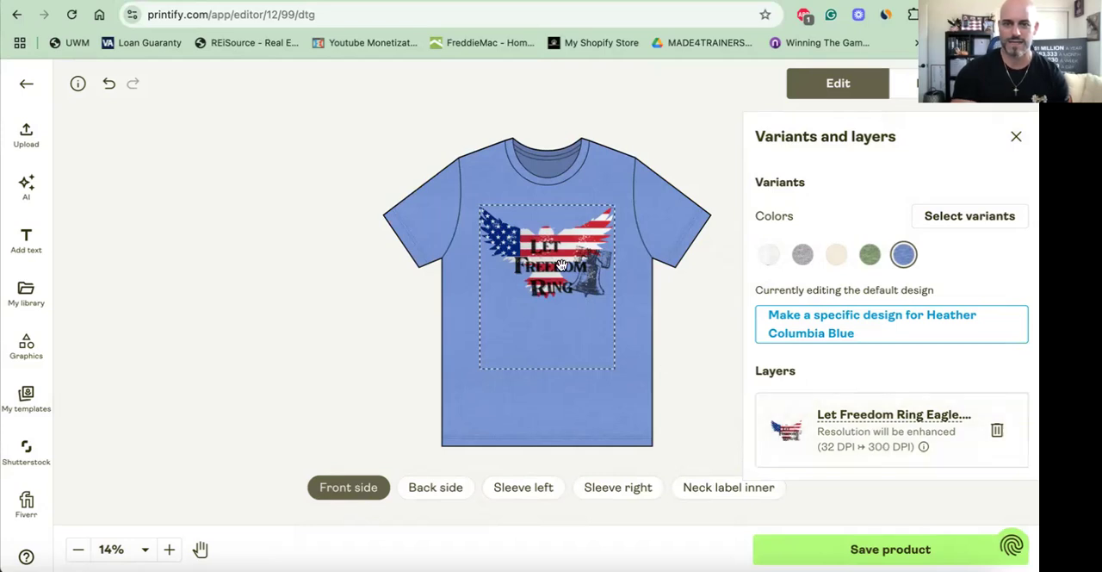
{"action": "left_click", "coordinate": [854, 548]}
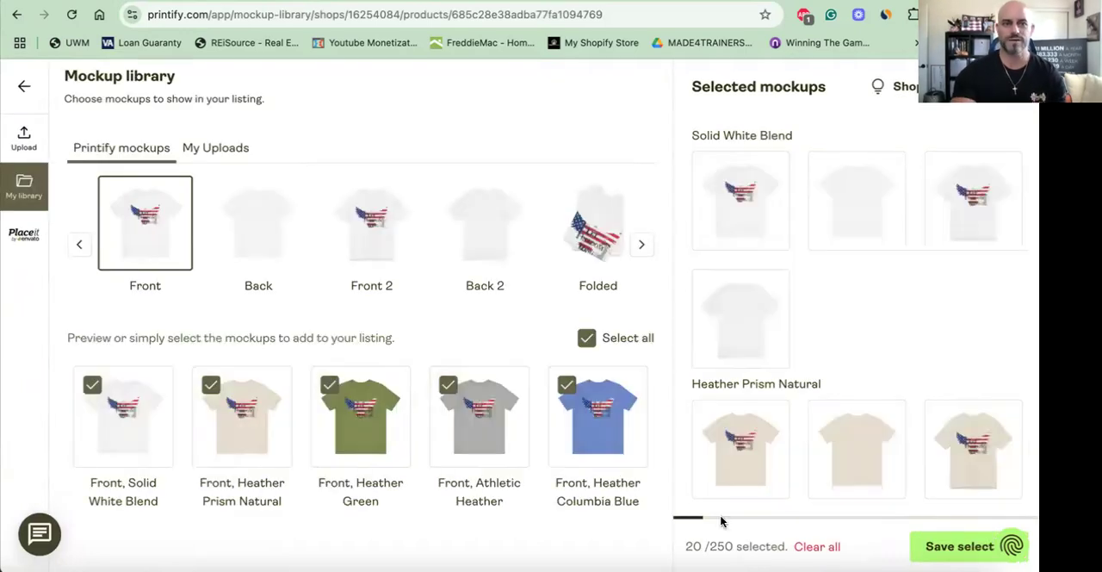
- Remove the four flat Solid White Blend front and back mockups and add the Folded mockup in Solid White Blend
{"action": "mouse_move", "coordinate": [746, 171]}
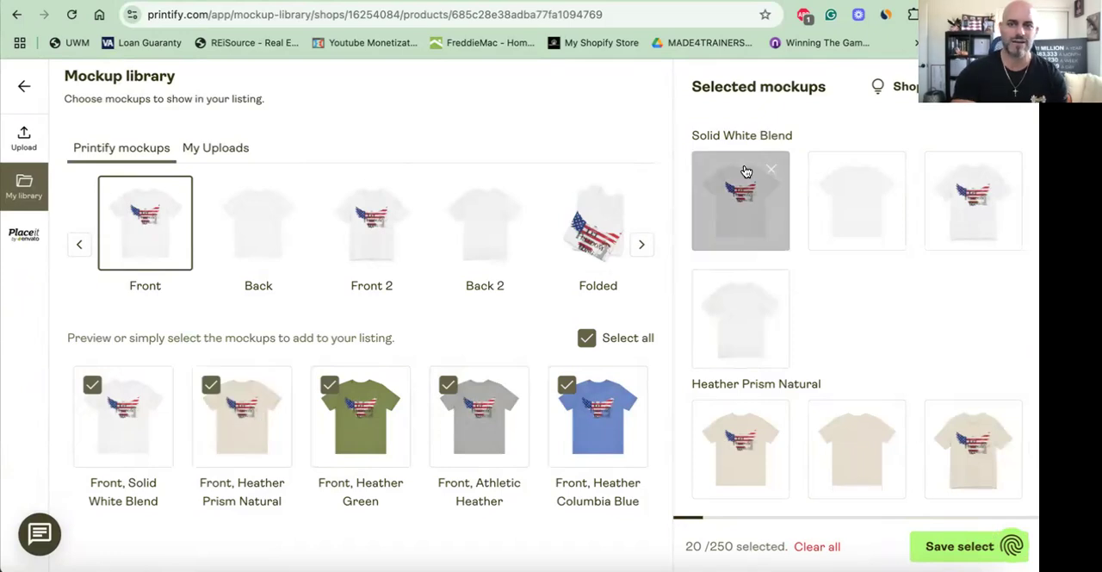
{"action": "left_click", "coordinate": [773, 175]}
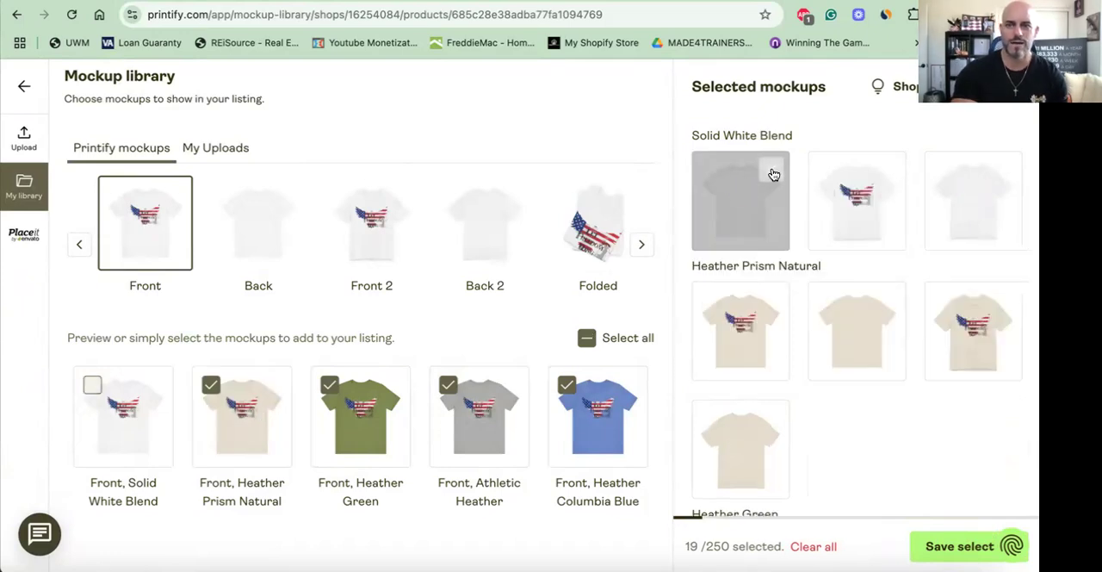
{"action": "left_click", "coordinate": [773, 175]}
{"action": "left_click", "coordinate": [774, 175]}
{"action": "left_click", "coordinate": [773, 175]}
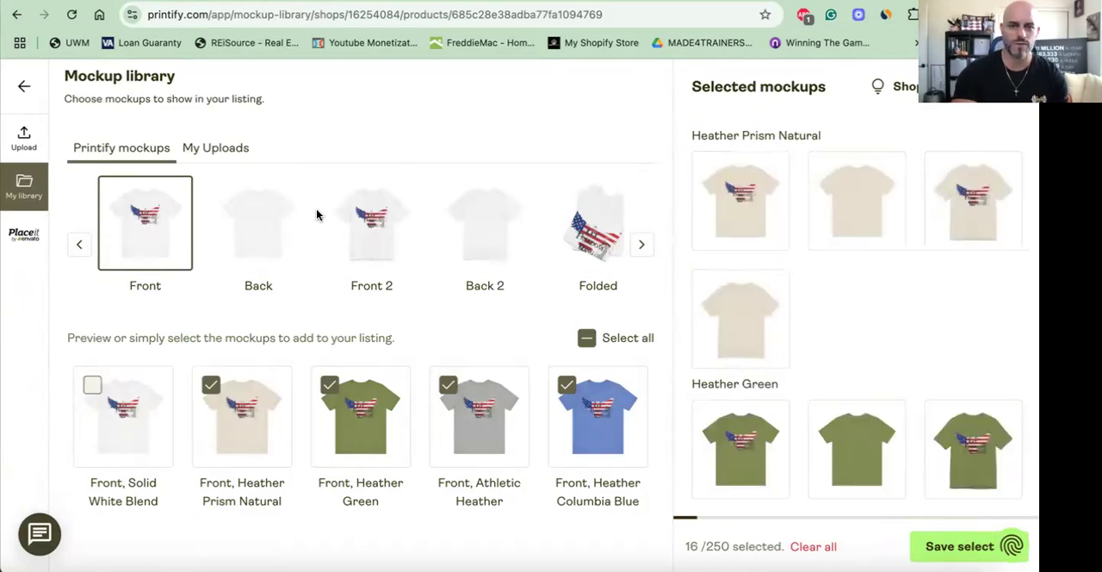
{"action": "left_click", "coordinate": [600, 230]}
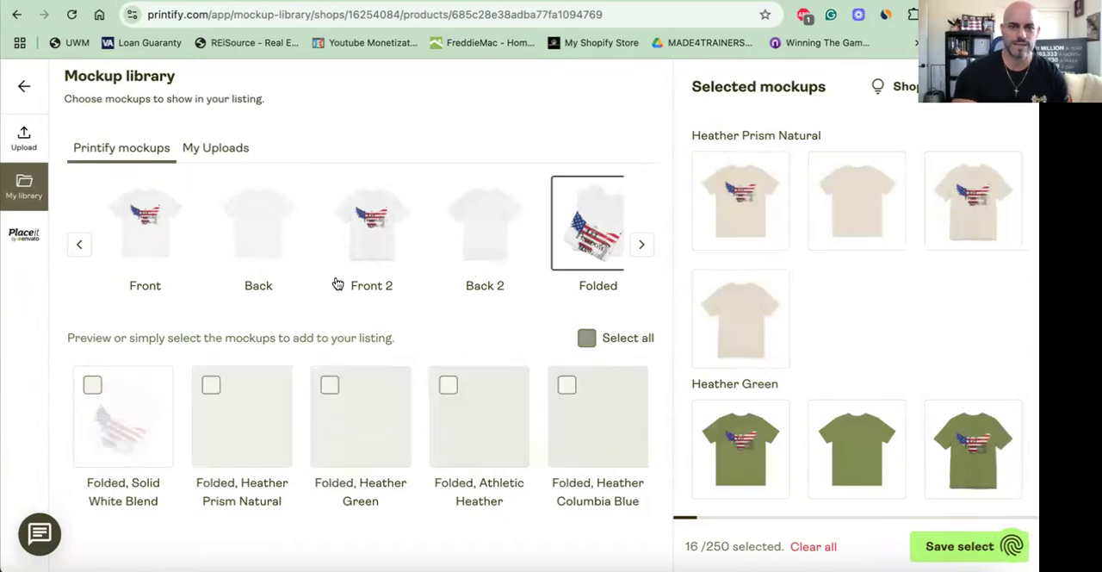
{"action": "left_click", "coordinate": [92, 385]}
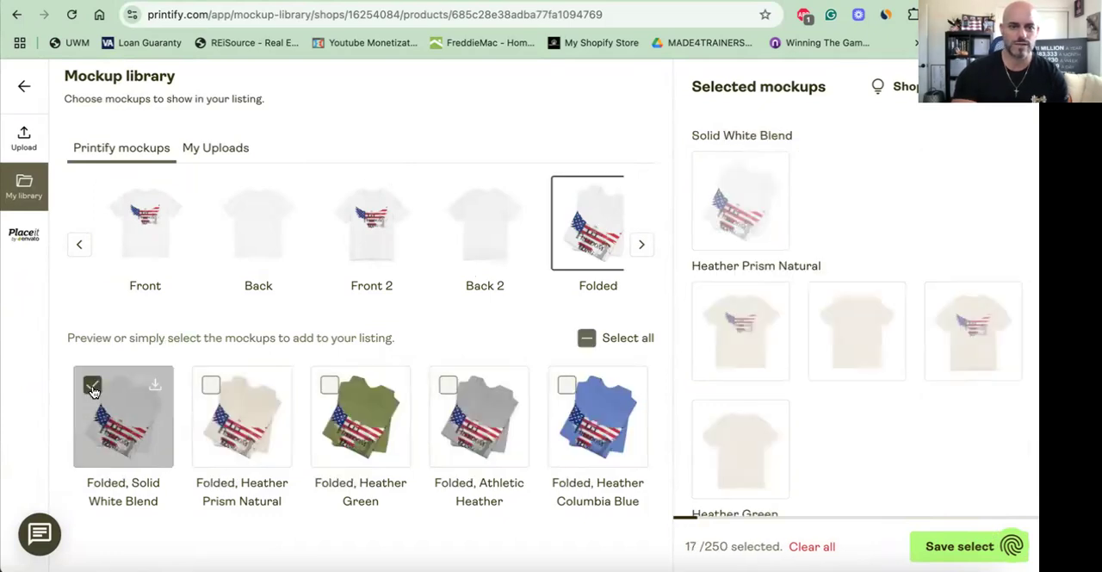
- Add the Hanging 3 mockup in all five shirt colours to the listing selection
{"action": "left_click", "coordinate": [642, 245]}
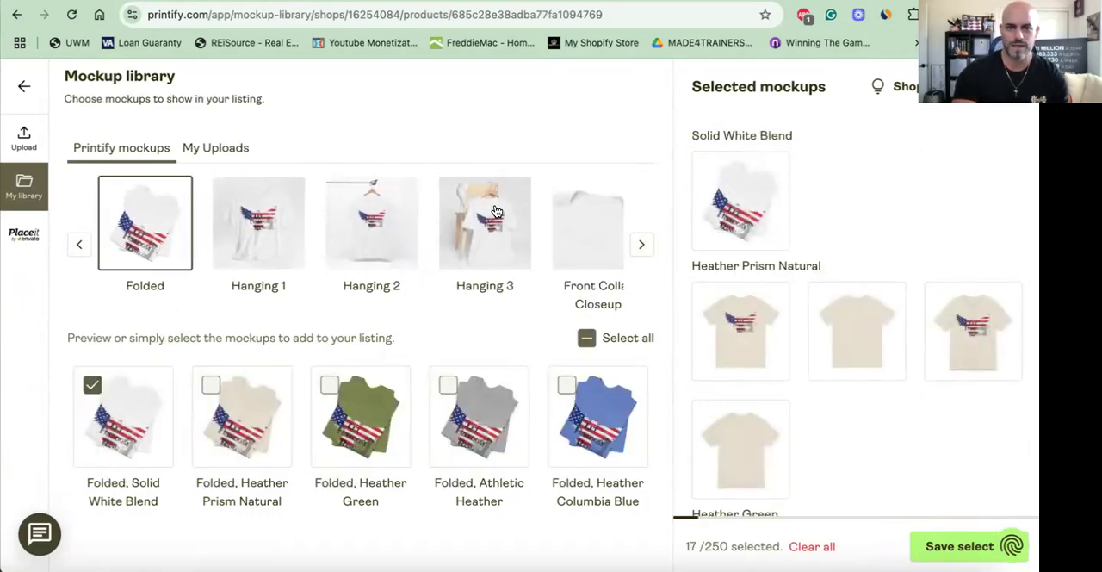
{"action": "left_click", "coordinate": [496, 211]}
{"action": "left_click", "coordinate": [91, 387]}
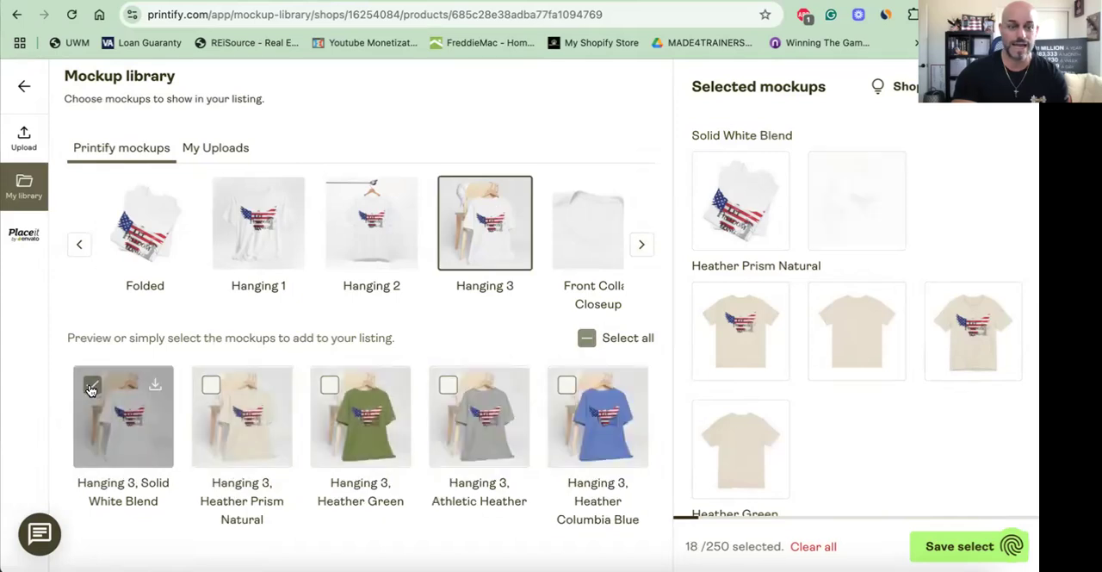
{"action": "left_click", "coordinate": [211, 385]}
{"action": "left_click", "coordinate": [329, 385]}
{"action": "left_click", "coordinate": [447, 387]}
{"action": "left_click", "coordinate": [567, 385]}
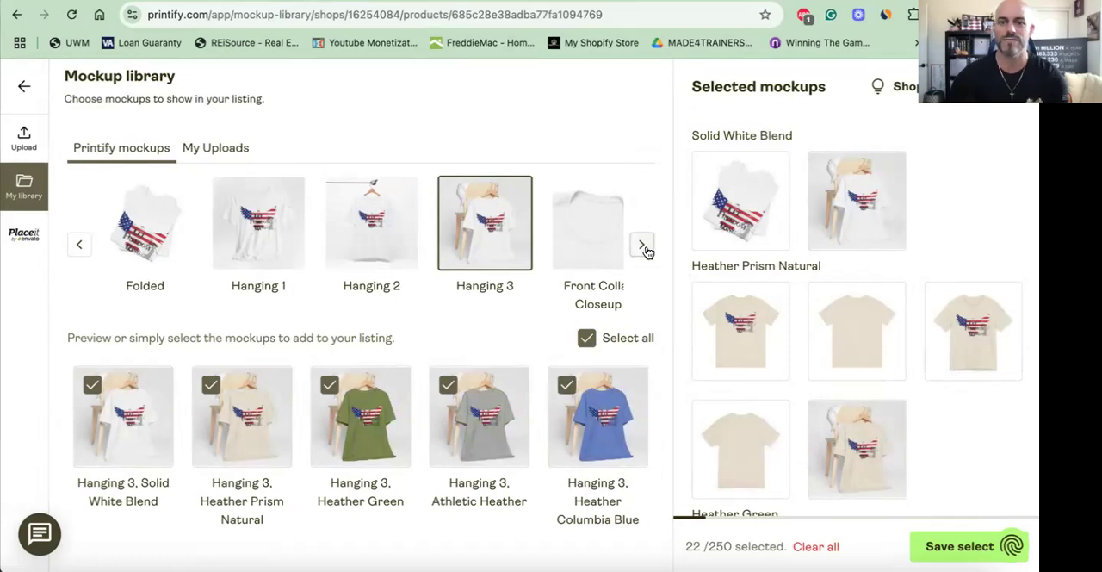
- Add the Person 4 mockup in all five shirt colours to the listing selection
{"action": "left_click", "coordinate": [642, 245]}
{"action": "left_click", "coordinate": [641, 246]}
{"action": "left_click", "coordinate": [642, 245]}
{"action": "left_click", "coordinate": [642, 246]}
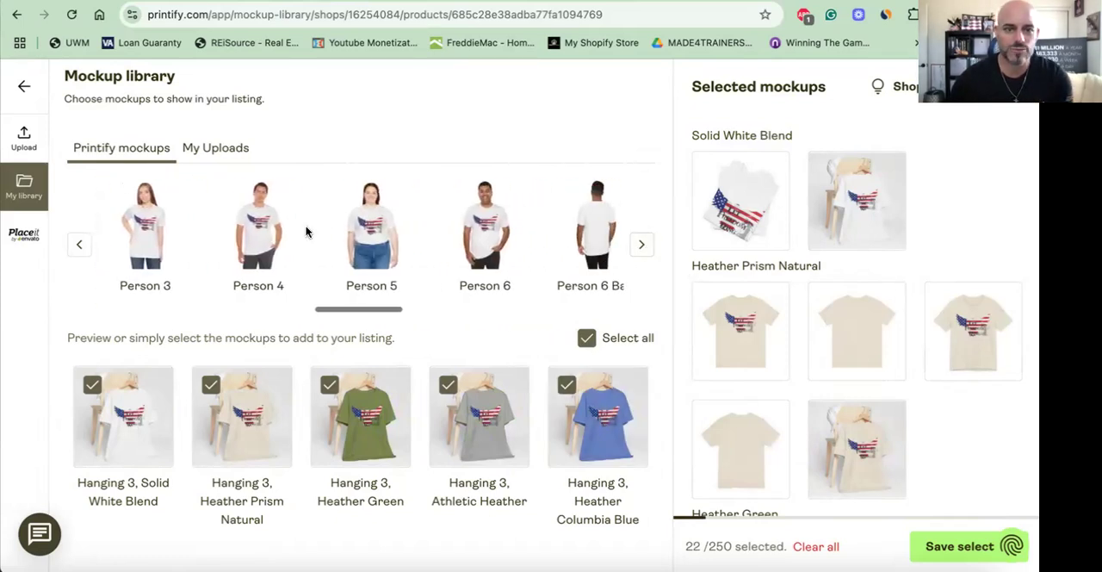
{"action": "left_click", "coordinate": [264, 236]}
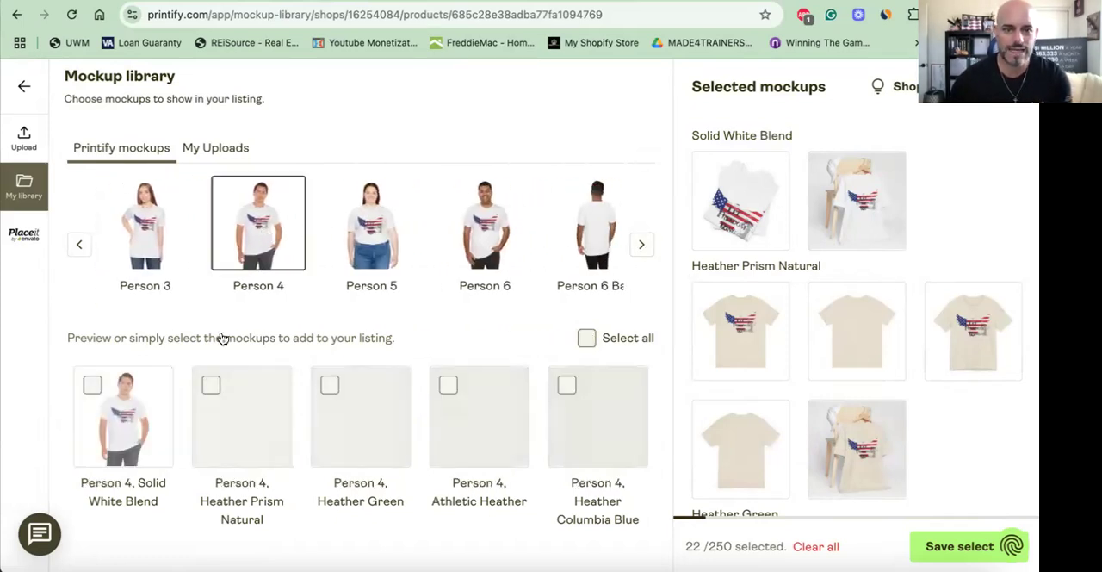
{"action": "left_click", "coordinate": [93, 385]}
{"action": "left_click", "coordinate": [210, 385]}
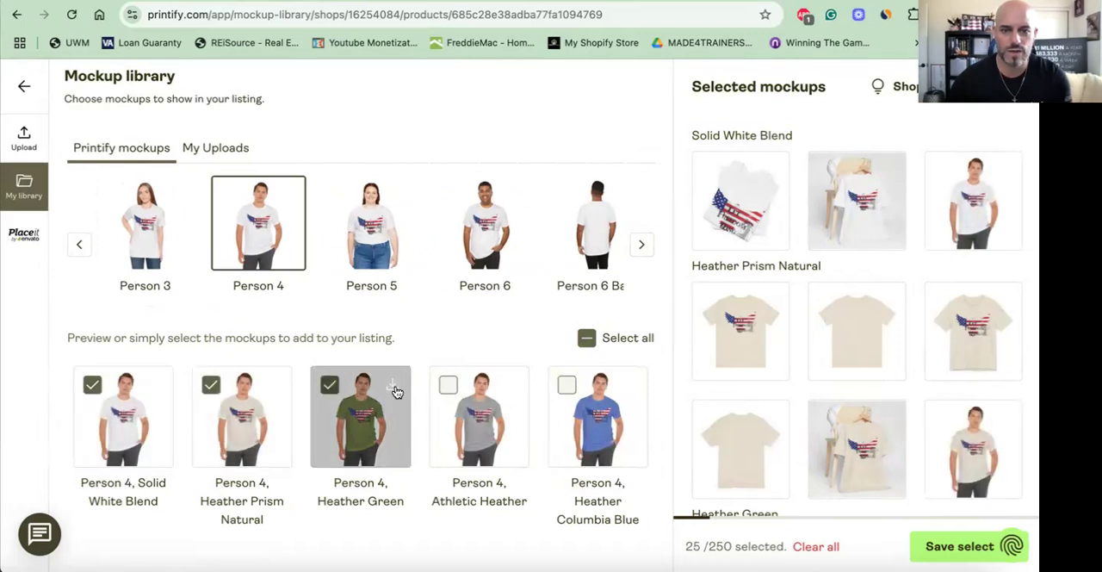
{"action": "left_click", "coordinate": [448, 385]}
{"action": "left_click", "coordinate": [567, 385]}
- Add the Lifestyle mockup in all five shirt colours to the listing selection
{"action": "left_click", "coordinate": [643, 246]}
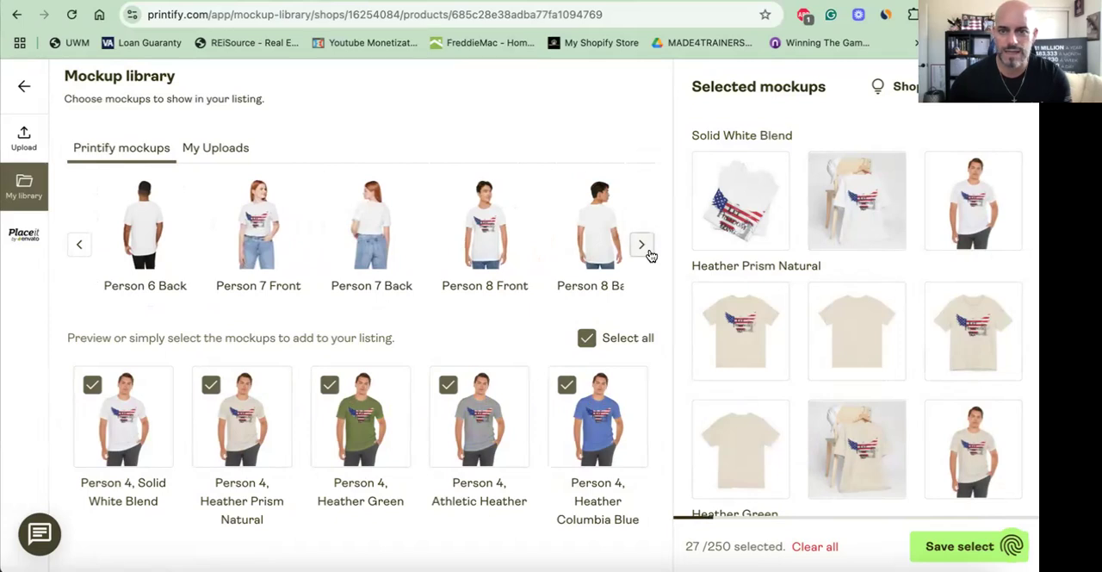
{"action": "left_click", "coordinate": [650, 252]}
{"action": "left_click", "coordinate": [492, 227]}
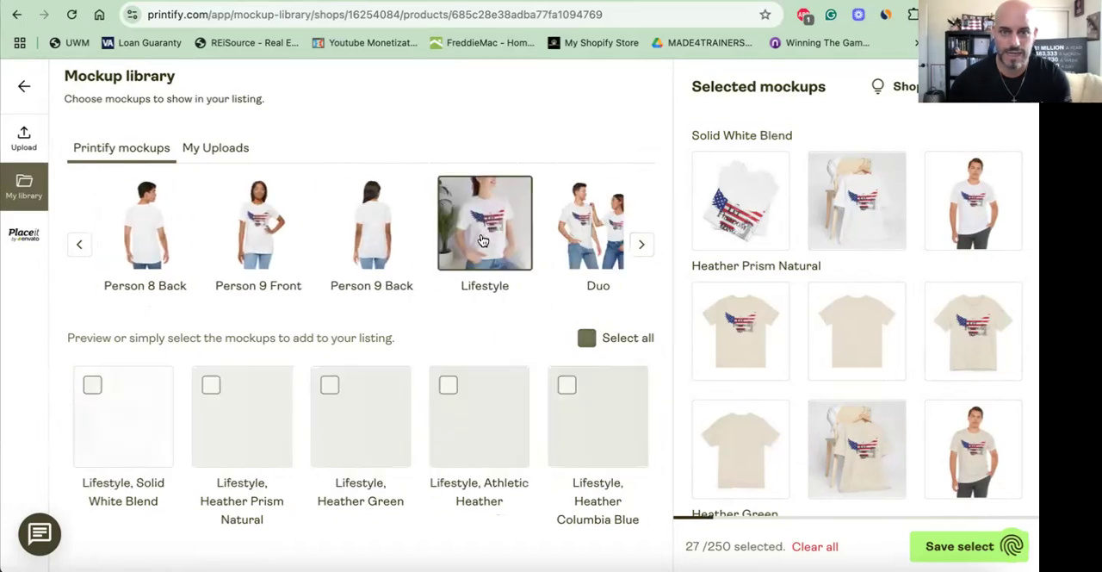
{"action": "left_click", "coordinate": [172, 388]}
{"action": "left_click", "coordinate": [211, 385]}
{"action": "left_click", "coordinate": [330, 385]}
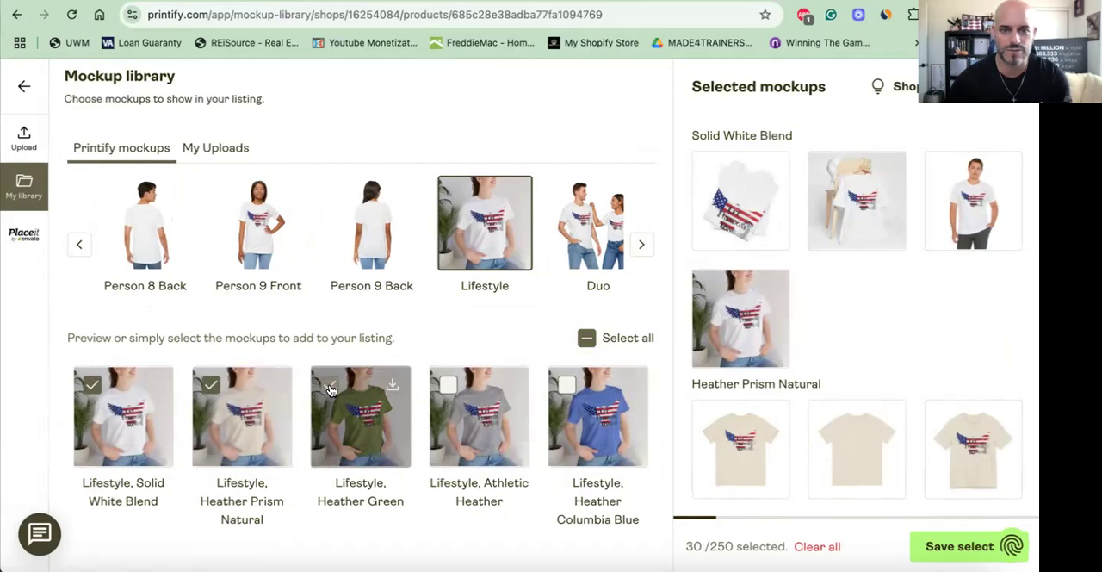
{"action": "left_click", "coordinate": [566, 385]}
{"action": "left_click", "coordinate": [448, 385]}
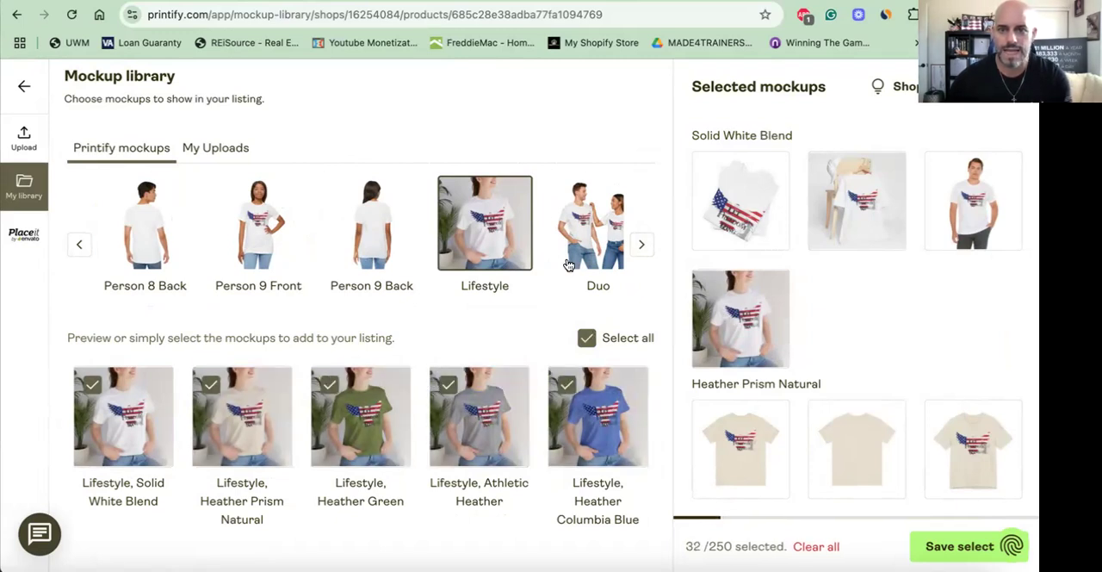
- Add the Duo mockup in all five shirt colours to the listing selection
{"action": "left_click", "coordinate": [568, 265]}
{"action": "left_click", "coordinate": [92, 385]}
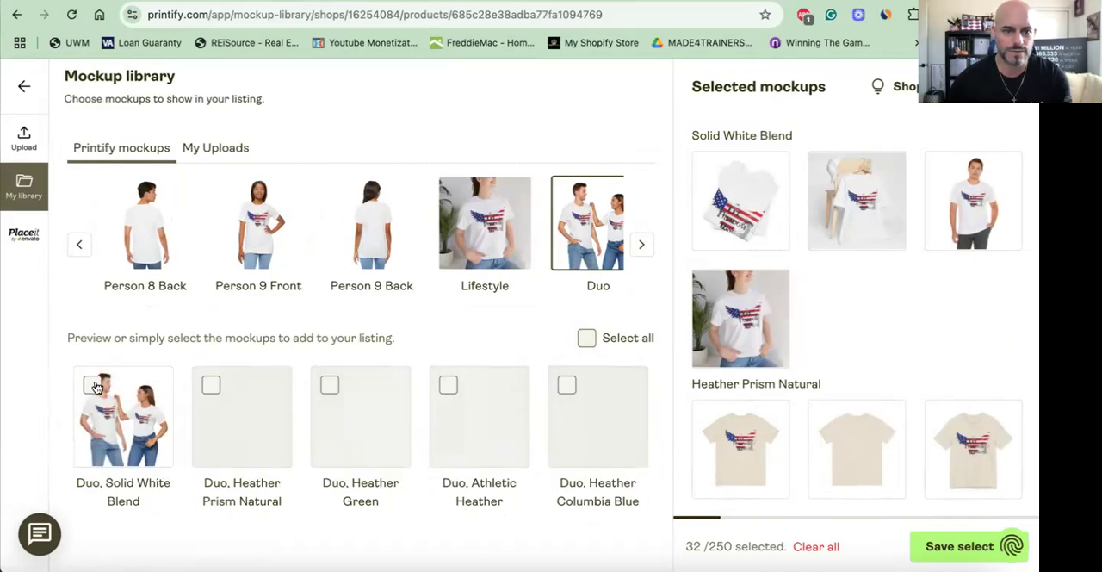
{"action": "left_click", "coordinate": [211, 385]}
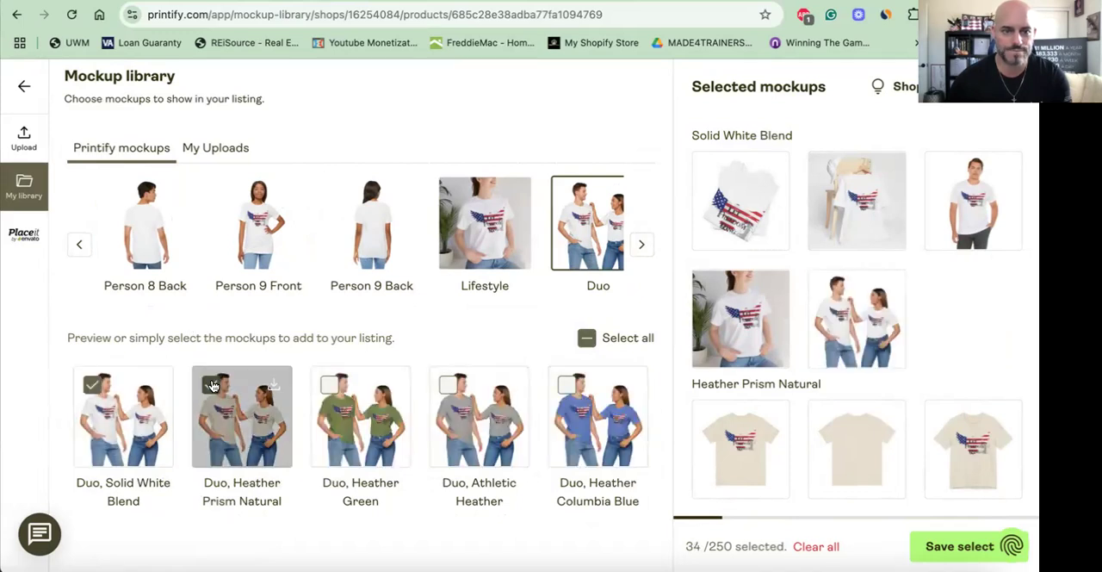
{"action": "left_click", "coordinate": [448, 385]}
{"action": "left_click", "coordinate": [571, 384]}
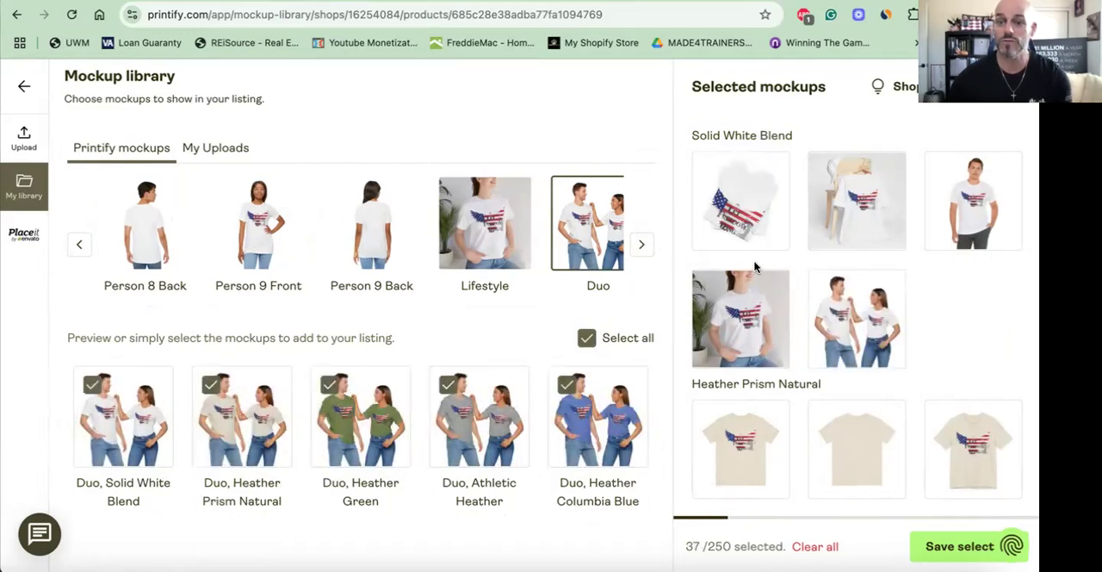
- Remove the four flat front and back mockups of the Heather Prism Natural shirt from the selected mockups
{"action": "scroll", "coordinate": [754, 249], "scroll_direction": "down", "scroll_amount": 3}
{"action": "left_click", "coordinate": [770, 203]}
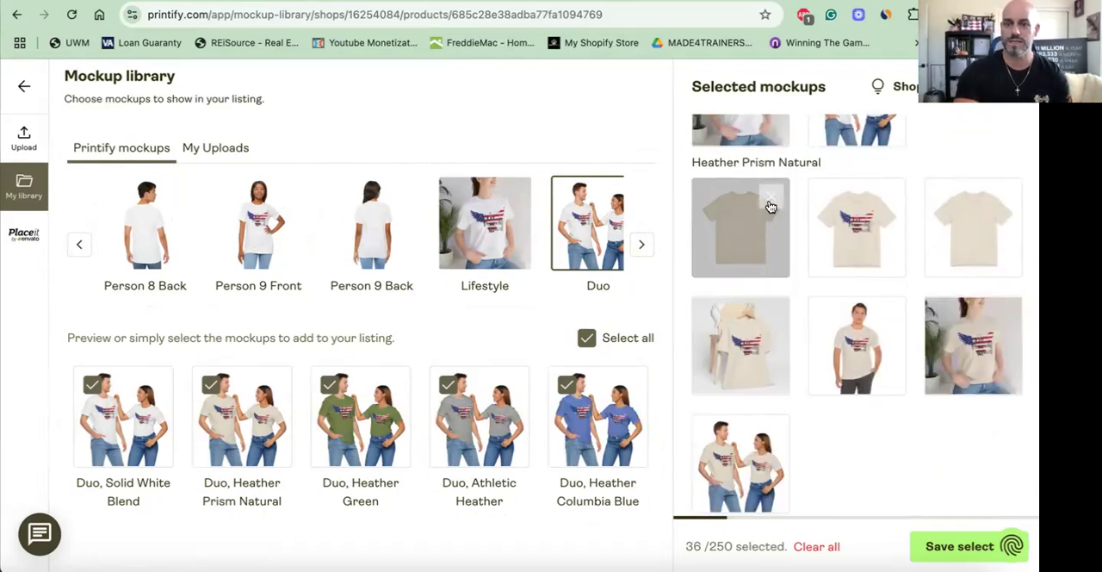
{"action": "left_click", "coordinate": [771, 205]}
{"action": "left_click", "coordinate": [770, 207]}
{"action": "left_click", "coordinate": [771, 207]}
- Remove the four flat front and back mockups of the Heather Green shirt from the selected mockups
{"action": "scroll", "coordinate": [771, 207], "scroll_direction": "down", "scroll_amount": 2}
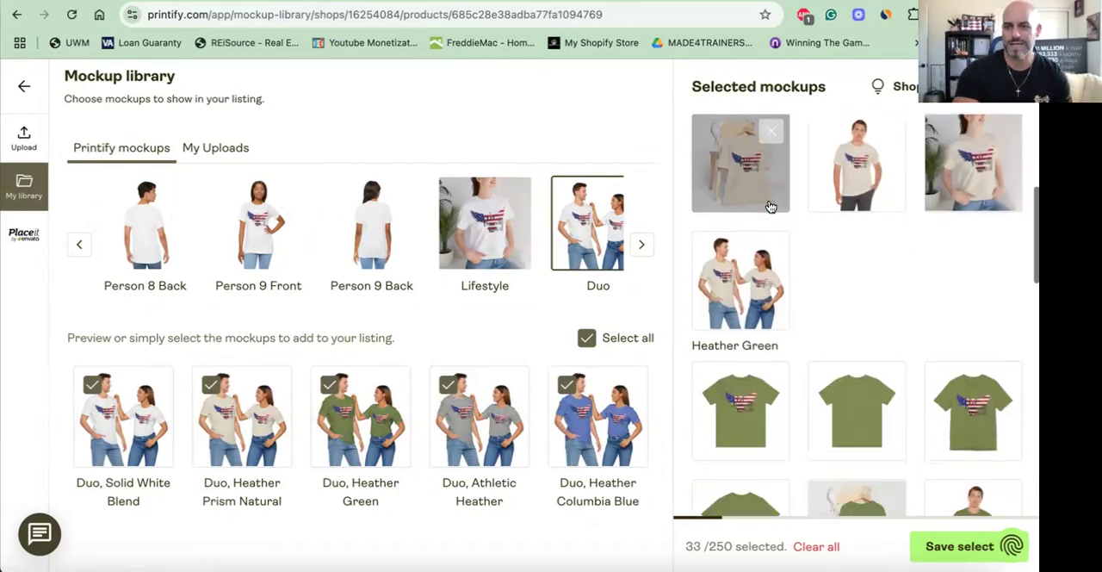
{"action": "left_click", "coordinate": [773, 274]}
{"action": "left_click", "coordinate": [772, 274]}
{"action": "left_click", "coordinate": [773, 274]}
{"action": "left_click", "coordinate": [772, 273]}
{"action": "left_click", "coordinate": [774, 280]}
- Remove the four flat front and back mockups of the Athletic Heather shirt from the selected mockups
{"action": "scroll", "coordinate": [774, 293], "scroll_direction": "down", "scroll_amount": 2}
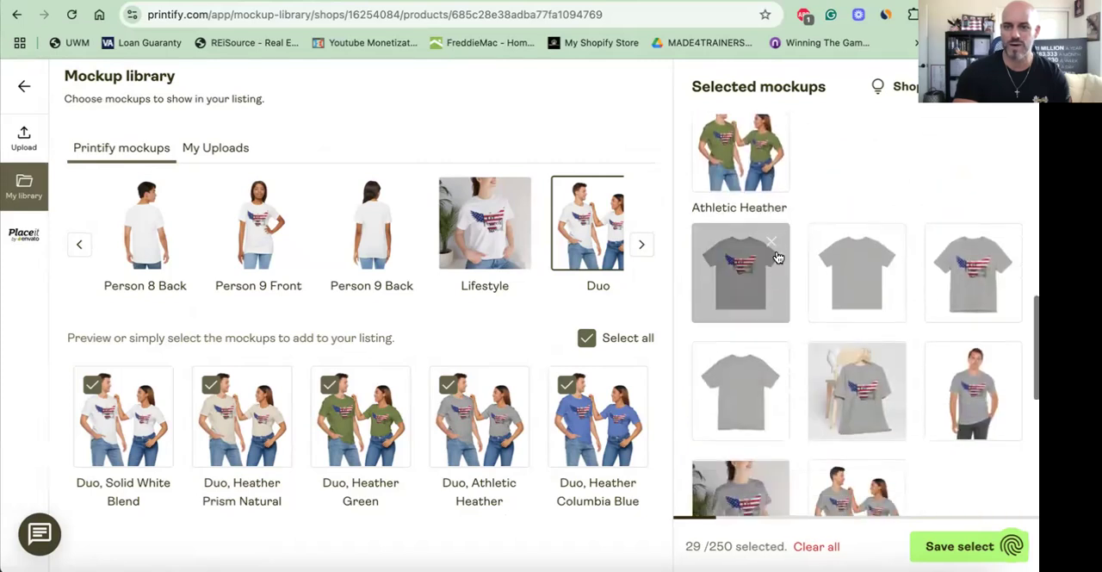
{"action": "left_click", "coordinate": [774, 241]}
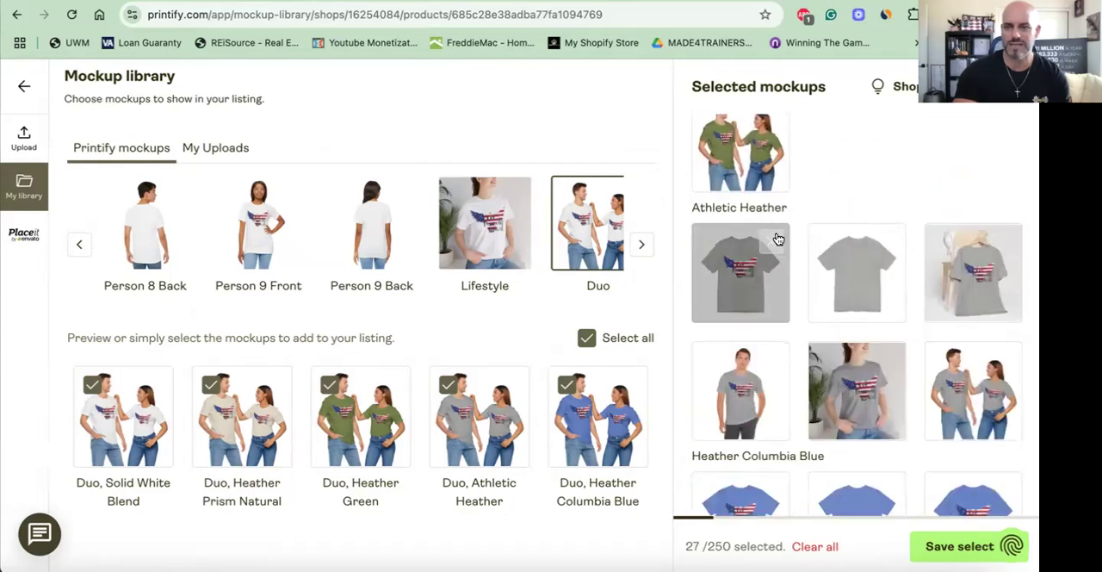
{"action": "left_click", "coordinate": [775, 240]}
{"action": "left_click", "coordinate": [774, 239]}
- Remove the four flat front and back mockups of the Heather Columbia Blue shirt from the selected mockups
{"action": "scroll", "coordinate": [774, 224], "scroll_direction": "down", "scroll_amount": 3}
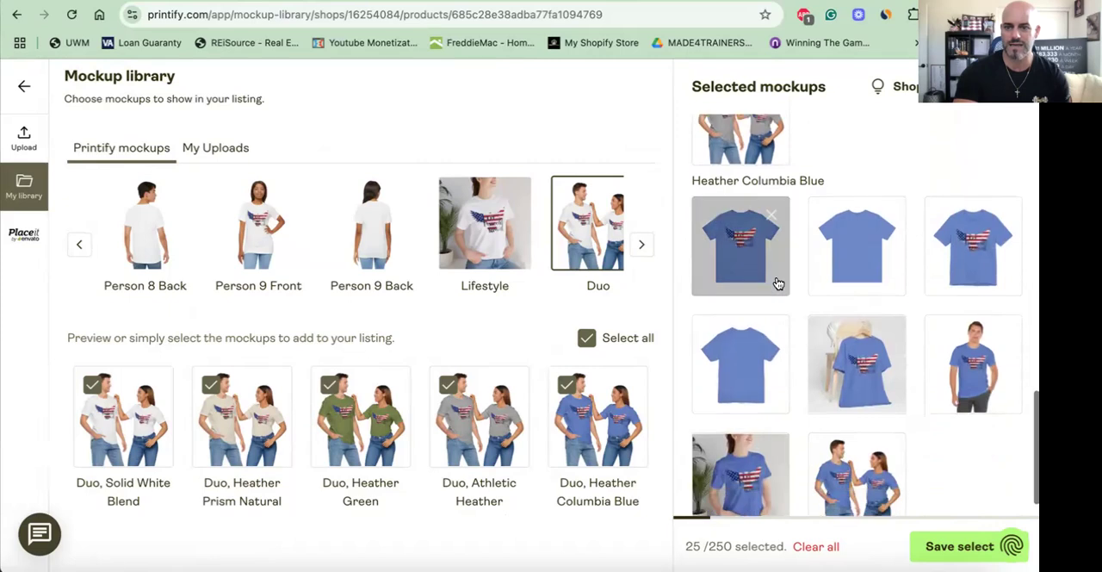
{"action": "left_click", "coordinate": [772, 218]}
{"action": "left_click", "coordinate": [772, 218]}
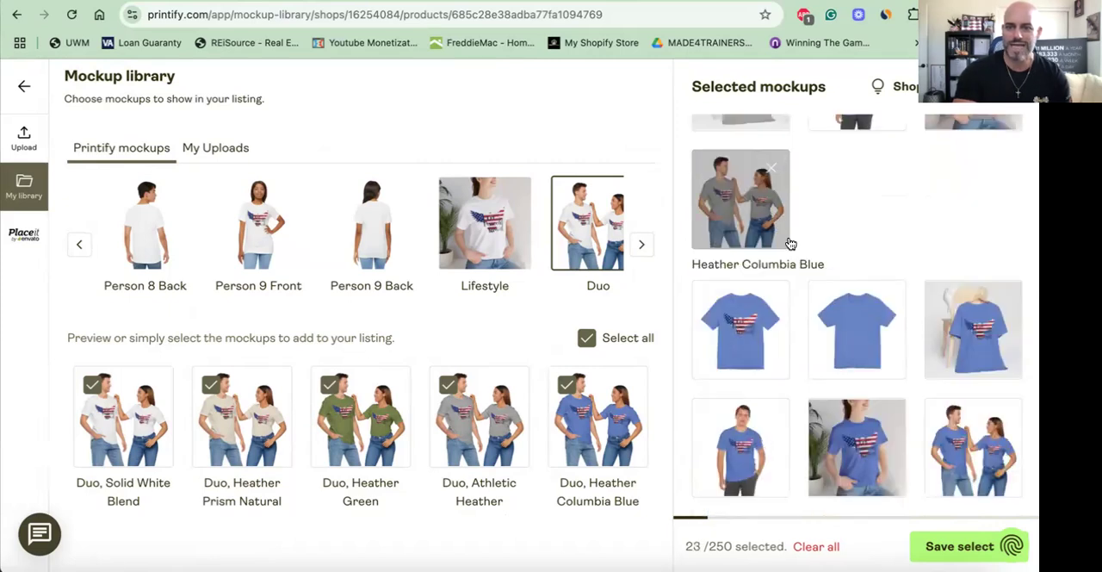
{"action": "left_click", "coordinate": [775, 302]}
{"action": "left_click", "coordinate": [775, 301]}
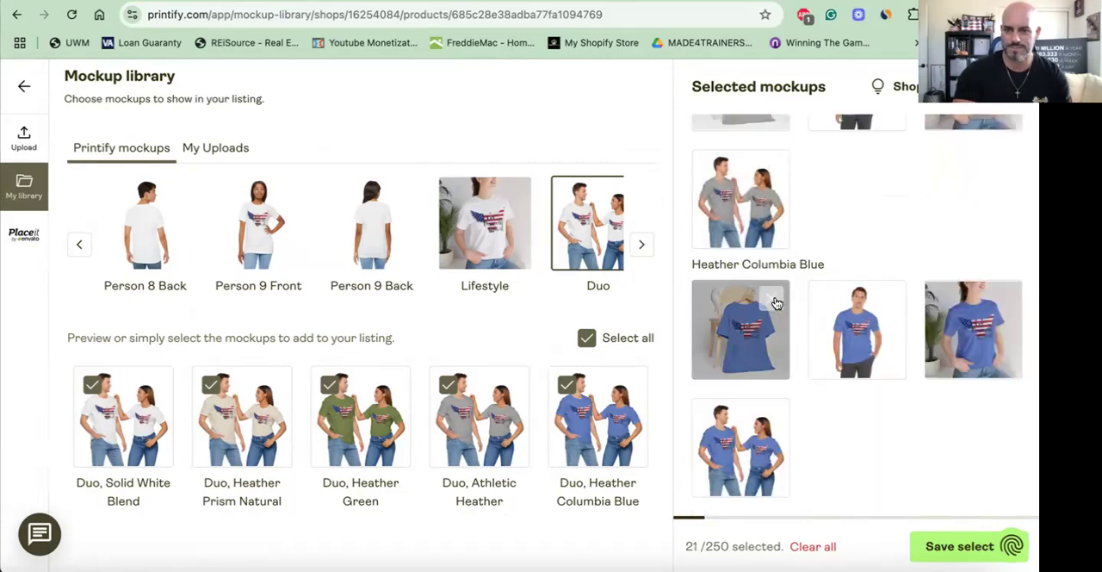
- Review the remaining selected mockups and save the selection to the product listing
{"action": "scroll", "coordinate": [775, 302], "scroll_direction": "up", "scroll_amount": 3}
{"action": "scroll", "coordinate": [922, 422], "scroll_direction": "down", "scroll_amount": 3}
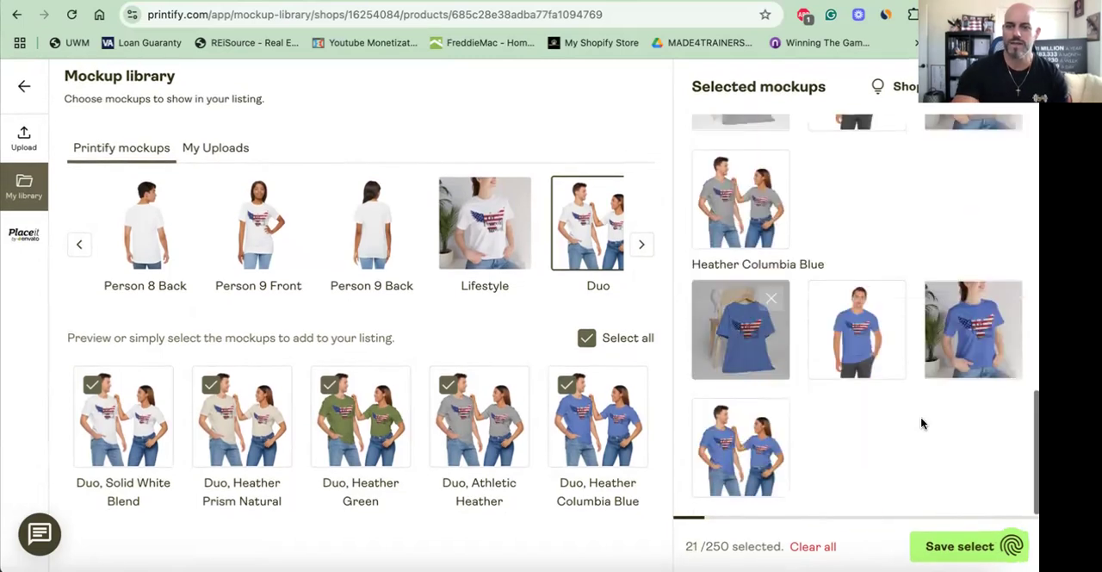
{"action": "left_click", "coordinate": [958, 546]}
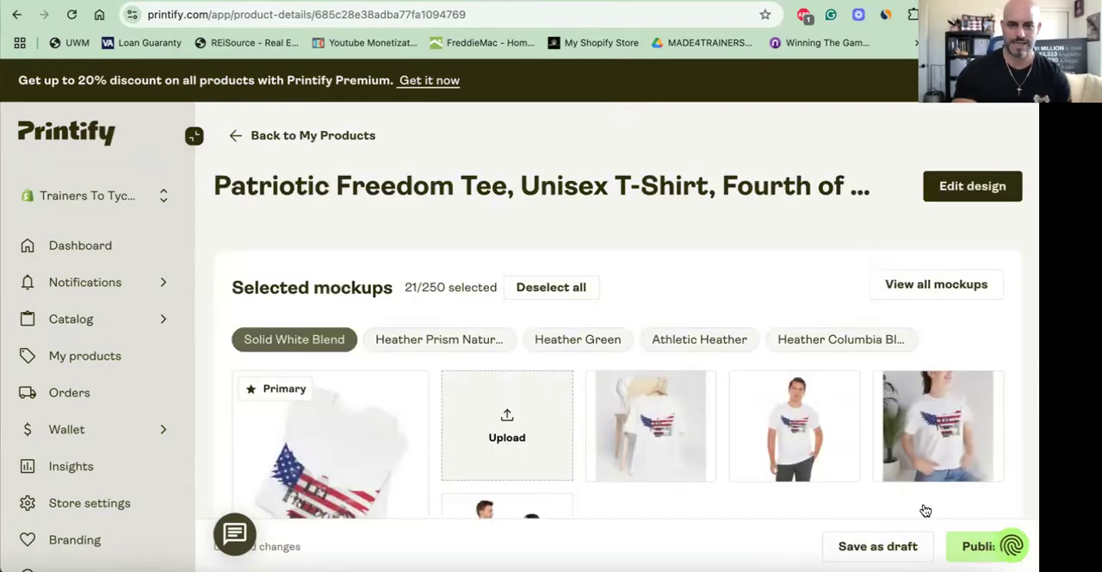
- Review the listing title and description, and select the entire product description text
{"action": "scroll", "coordinate": [533, 424], "scroll_direction": "down", "scroll_amount": 5}
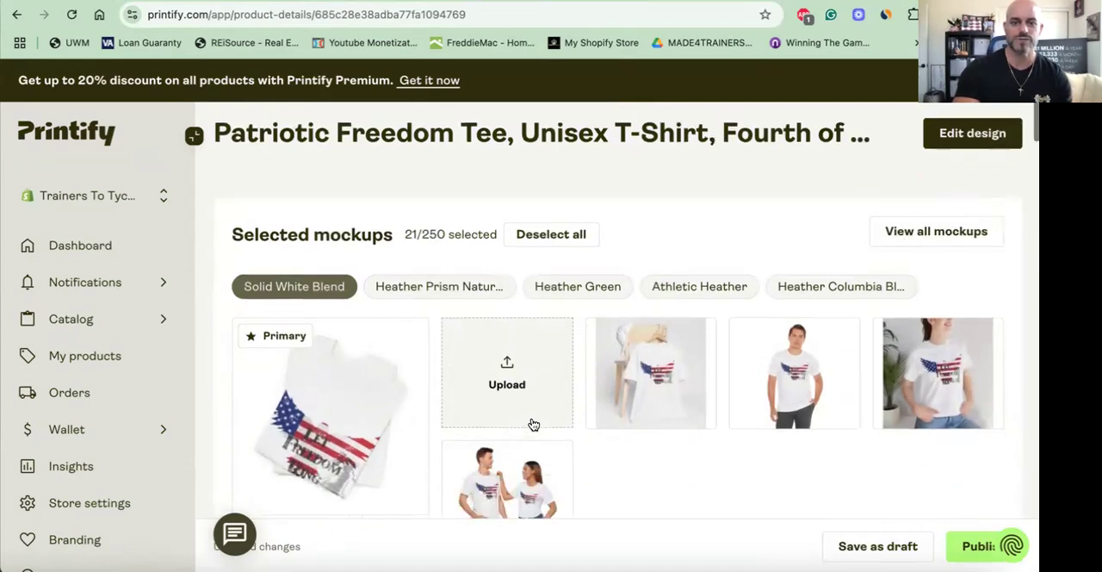
{"action": "scroll", "coordinate": [533, 423], "scroll_direction": "down", "scroll_amount": 1}
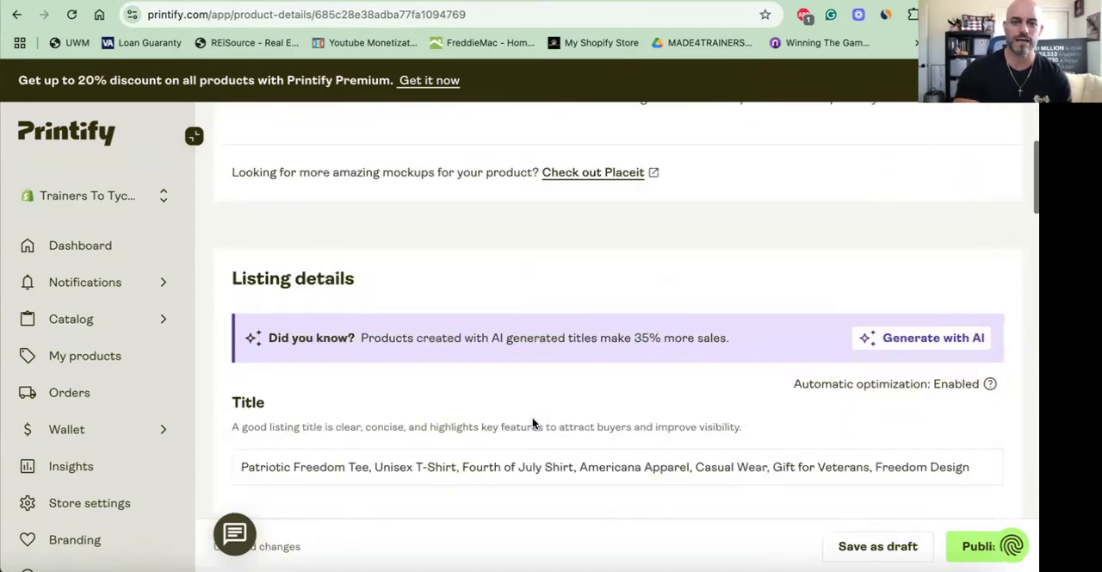
{"action": "scroll", "coordinate": [533, 424], "scroll_direction": "down", "scroll_amount": 2}
{"action": "scroll", "coordinate": [509, 308], "scroll_direction": "down", "scroll_amount": 1}
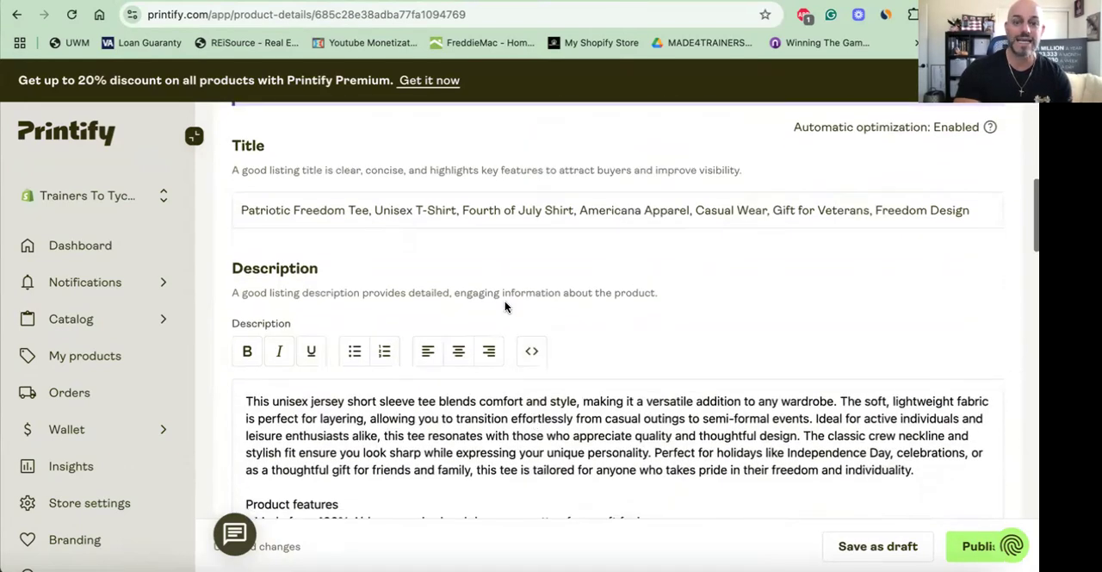
{"action": "scroll", "coordinate": [464, 211], "scroll_direction": "down", "scroll_amount": 1}
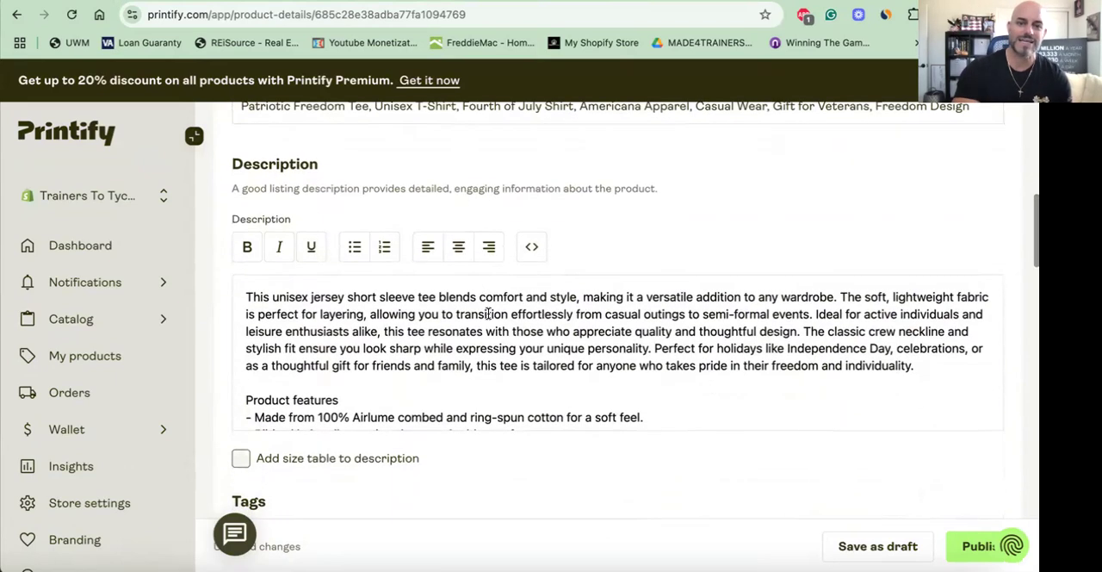
{"action": "scroll", "coordinate": [479, 313], "scroll_direction": "down", "scroll_amount": 3}
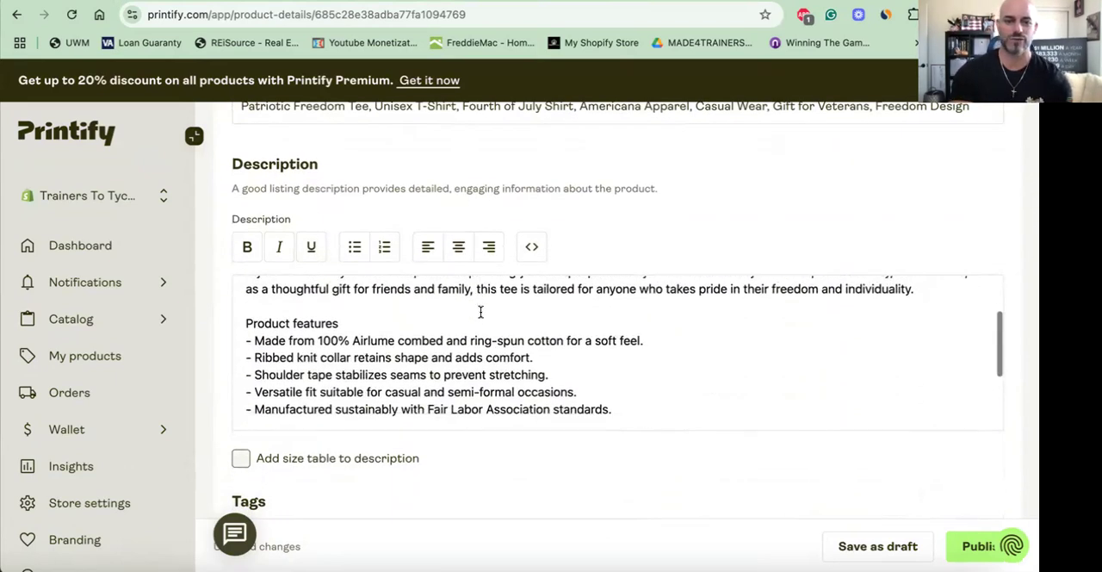
{"action": "left_click_drag", "start_coordinate": [614, 387], "coordinate": [267, 269]}
{"action": "key", "text": "ctrl+c"}
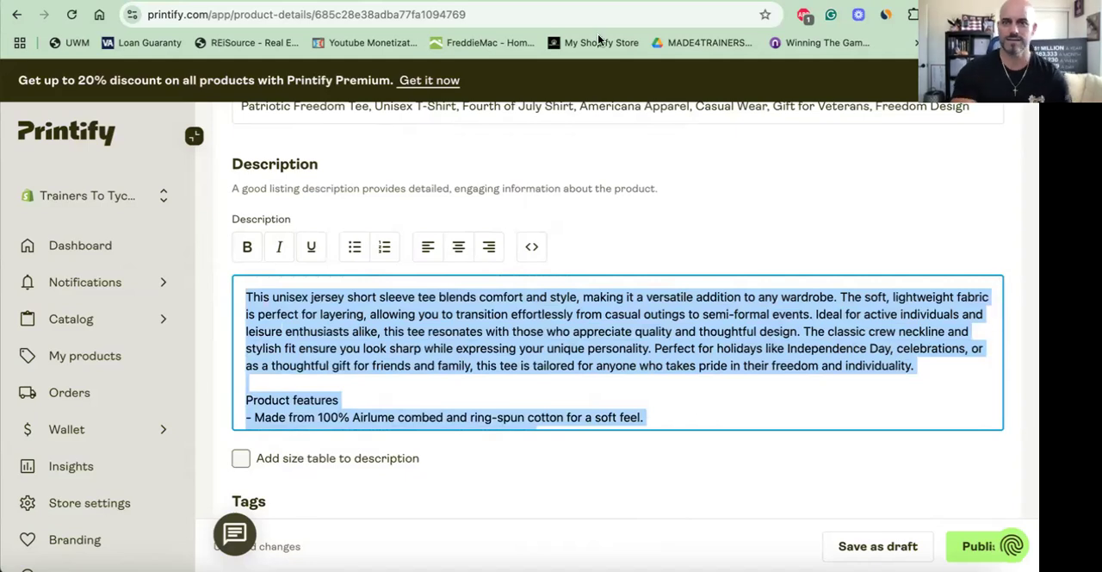
- Switch to ChatGPT and examine the prompt and the generated description for the "American Made since 1776" T-shirt
{"action": "key", "text": "ctrl+Tab"}
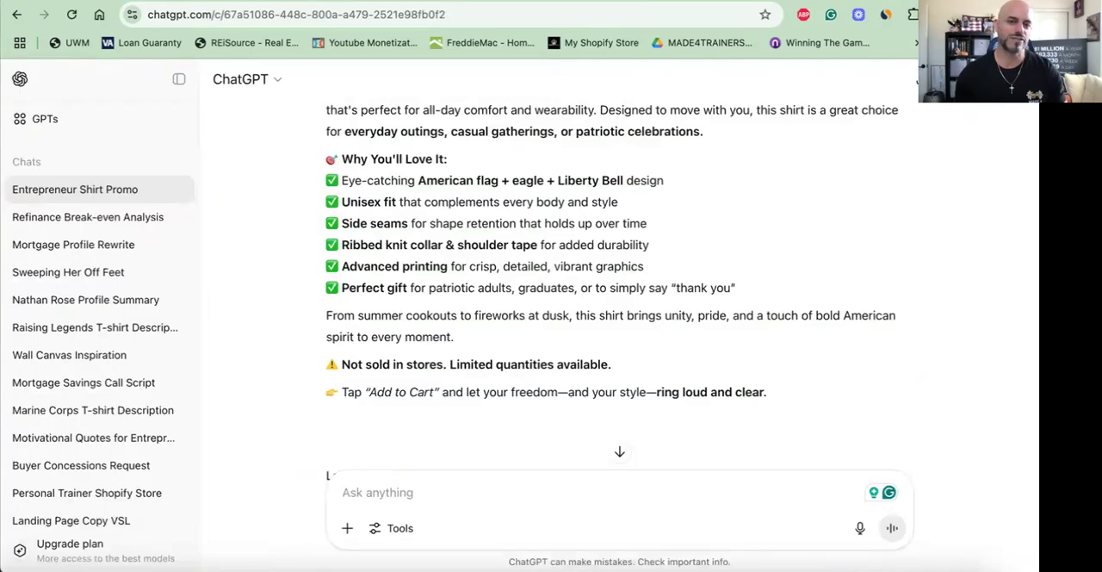
{"action": "scroll", "coordinate": [510, 217], "scroll_direction": "up", "scroll_amount": 5}
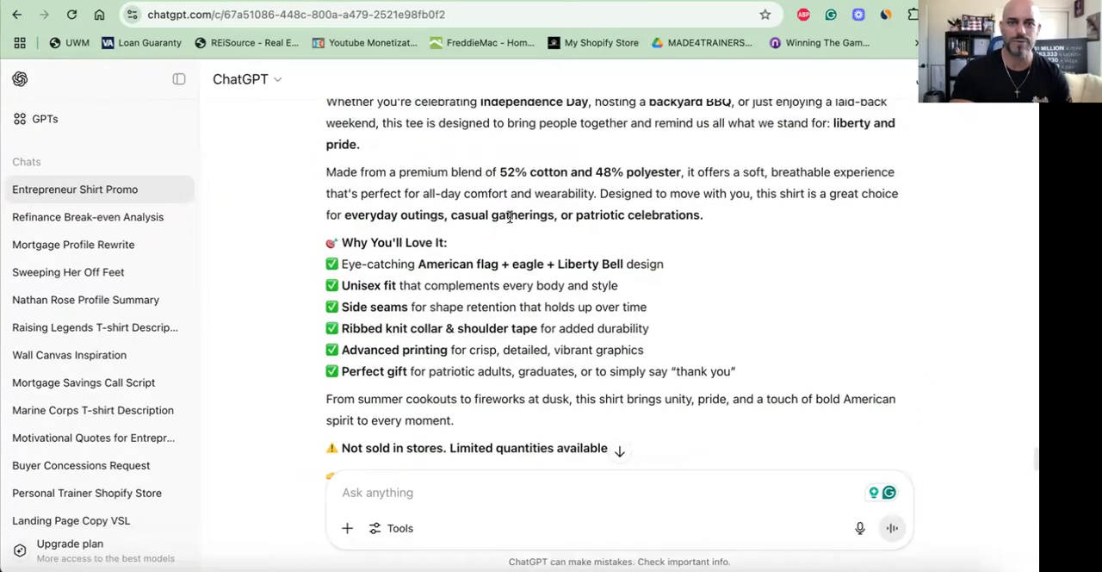
{"action": "scroll", "coordinate": [510, 217], "scroll_direction": "up", "scroll_amount": 8}
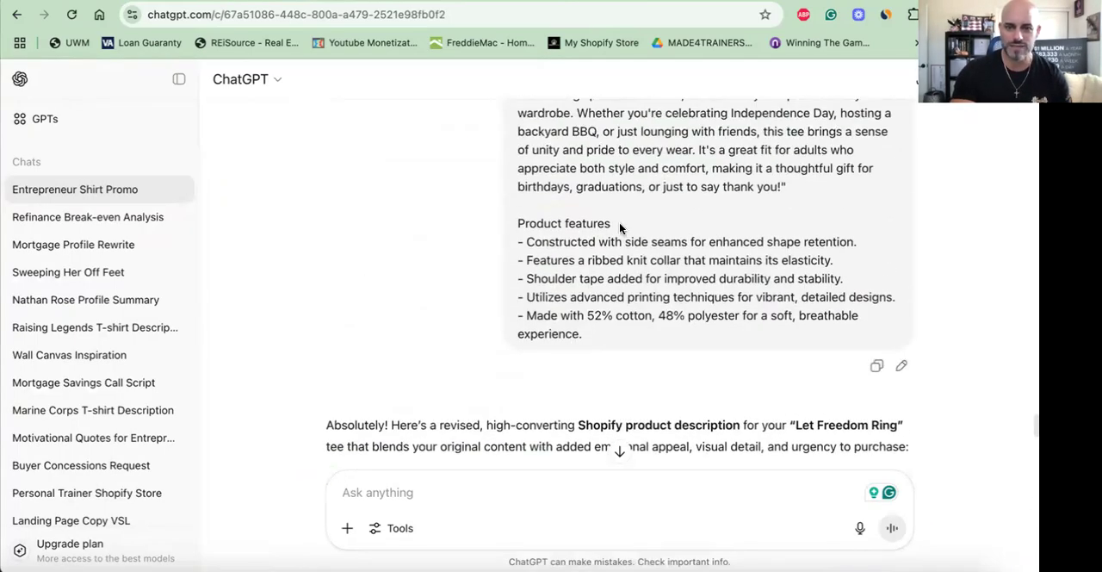
{"action": "scroll", "coordinate": [620, 228], "scroll_direction": "up", "scroll_amount": 2}
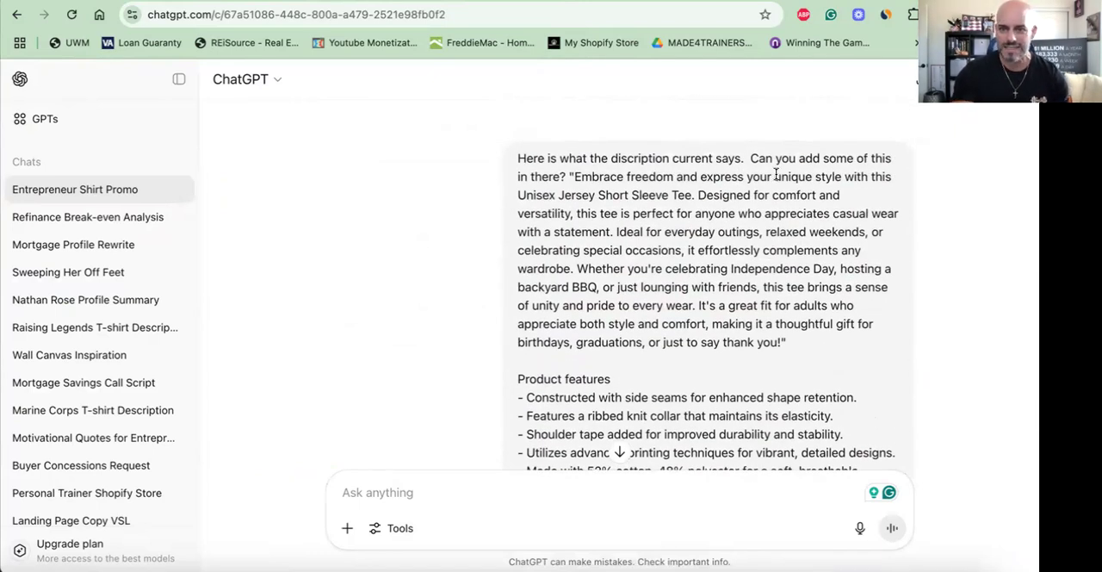
{"action": "scroll", "coordinate": [689, 217], "scroll_direction": "down", "scroll_amount": 20}
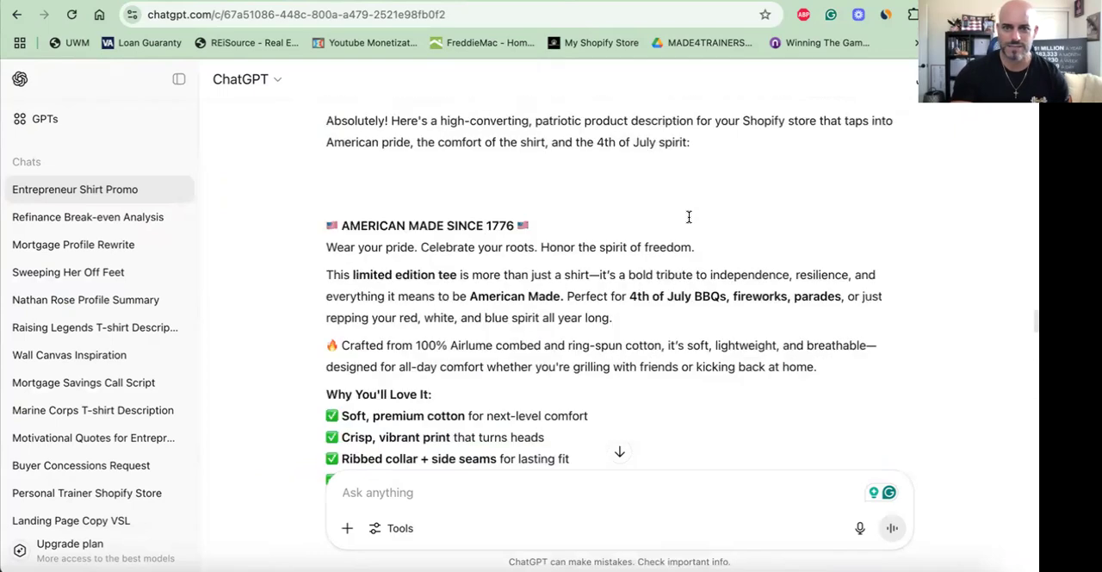
{"action": "scroll", "coordinate": [689, 217], "scroll_direction": "up", "scroll_amount": 5}
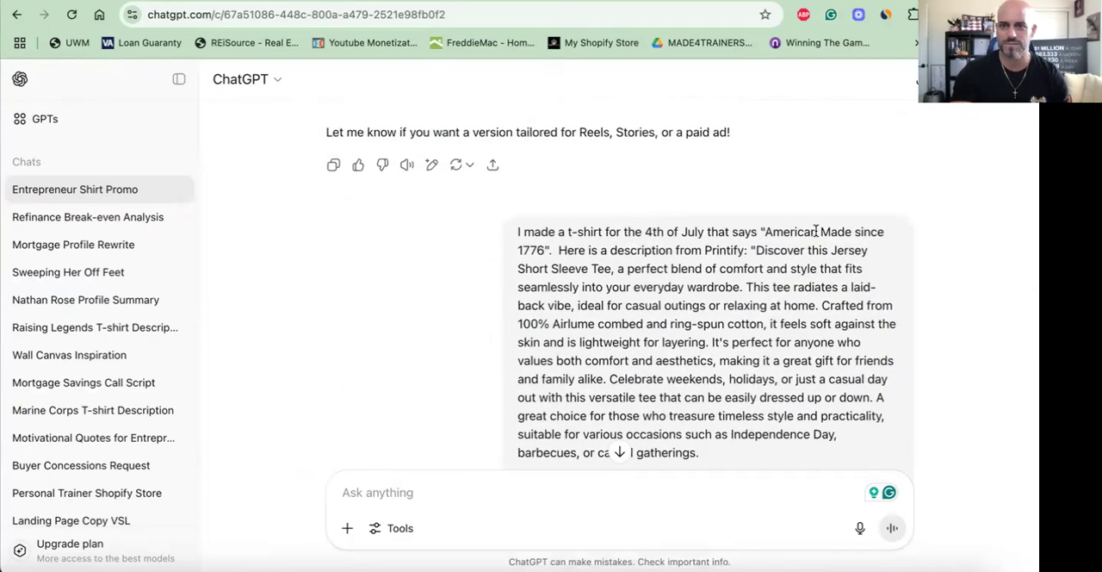
{"action": "scroll", "coordinate": [817, 231], "scroll_direction": "down", "scroll_amount": 3}
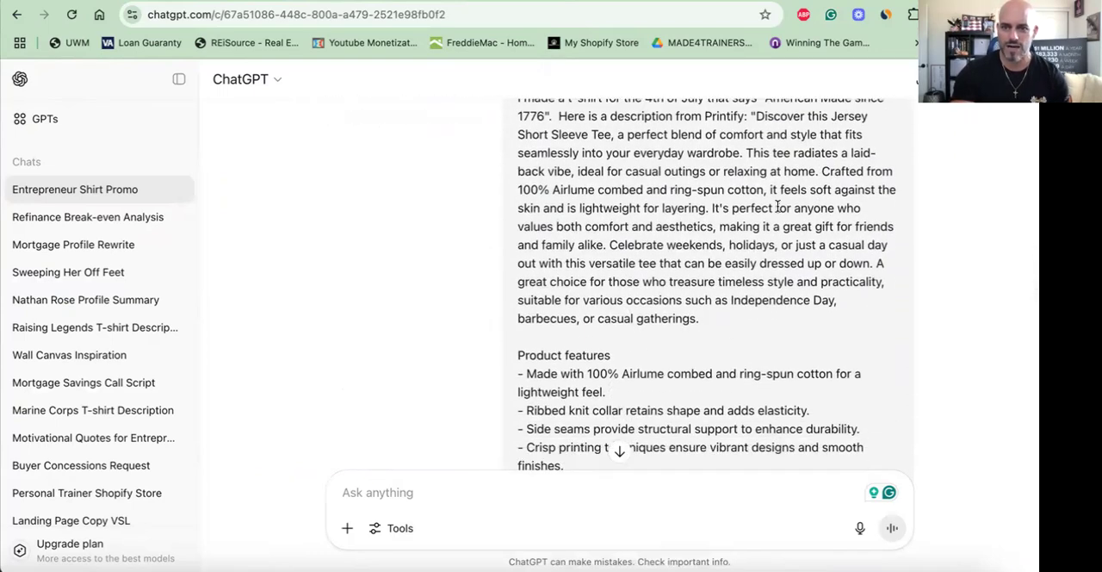
{"action": "scroll", "coordinate": [669, 296], "scroll_direction": "down", "scroll_amount": 4}
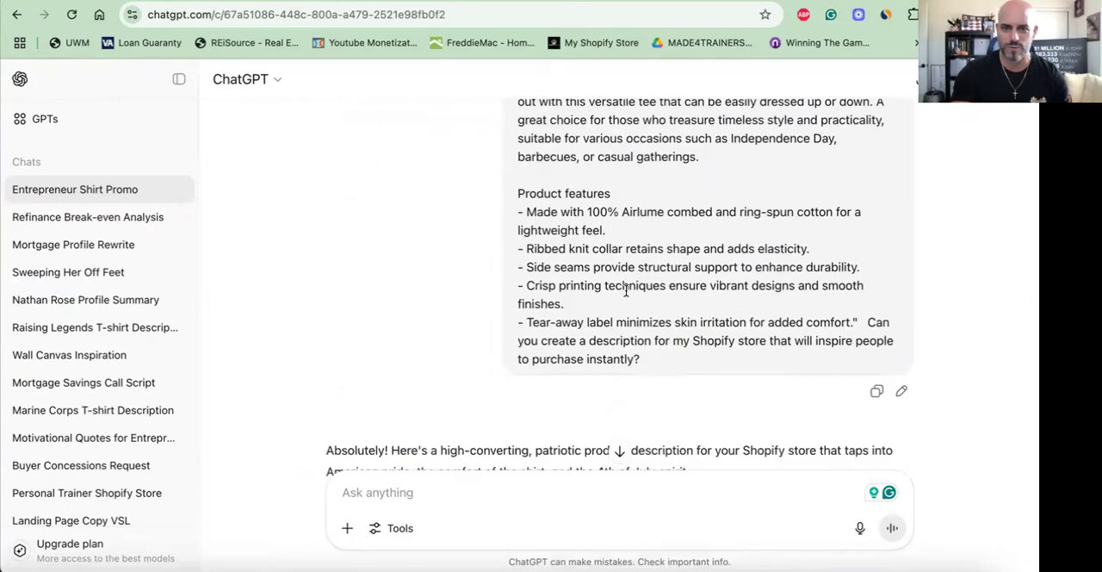
{"action": "scroll", "coordinate": [626, 292], "scroll_direction": "down", "scroll_amount": 6}
{"action": "scroll", "coordinate": [626, 296], "scroll_direction": "down", "scroll_amount": 8}
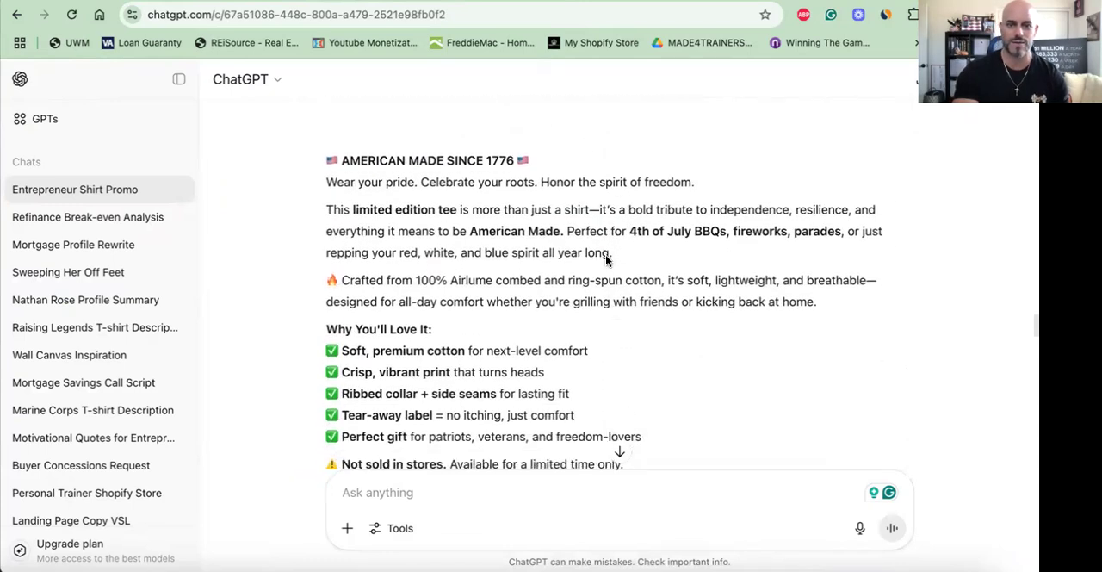
{"action": "scroll", "coordinate": [606, 260], "scroll_direction": "down", "scroll_amount": 6}
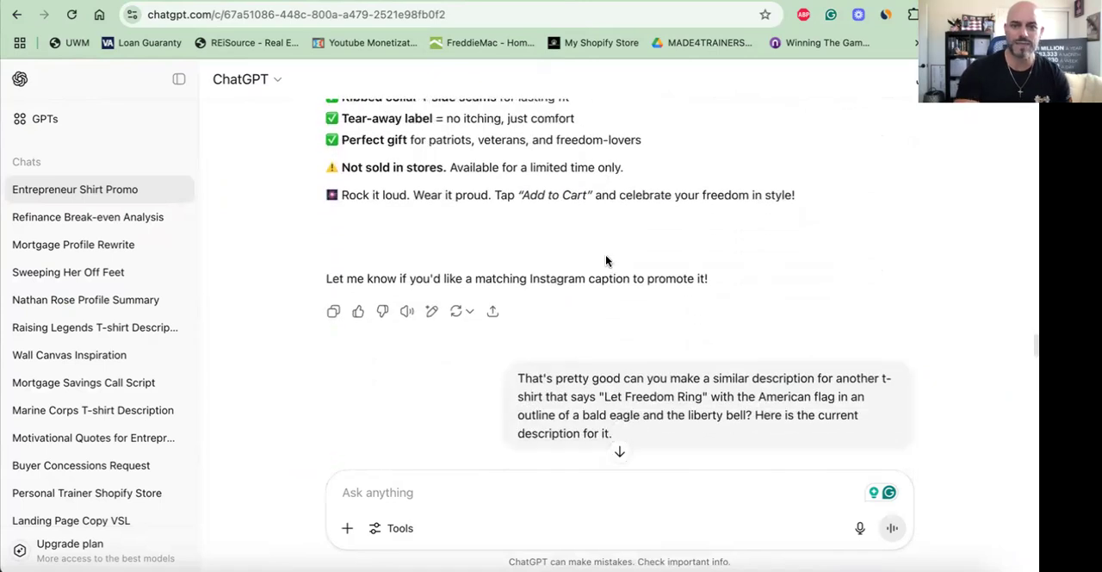
{"action": "scroll", "coordinate": [606, 260], "scroll_direction": "up", "scroll_amount": 8}
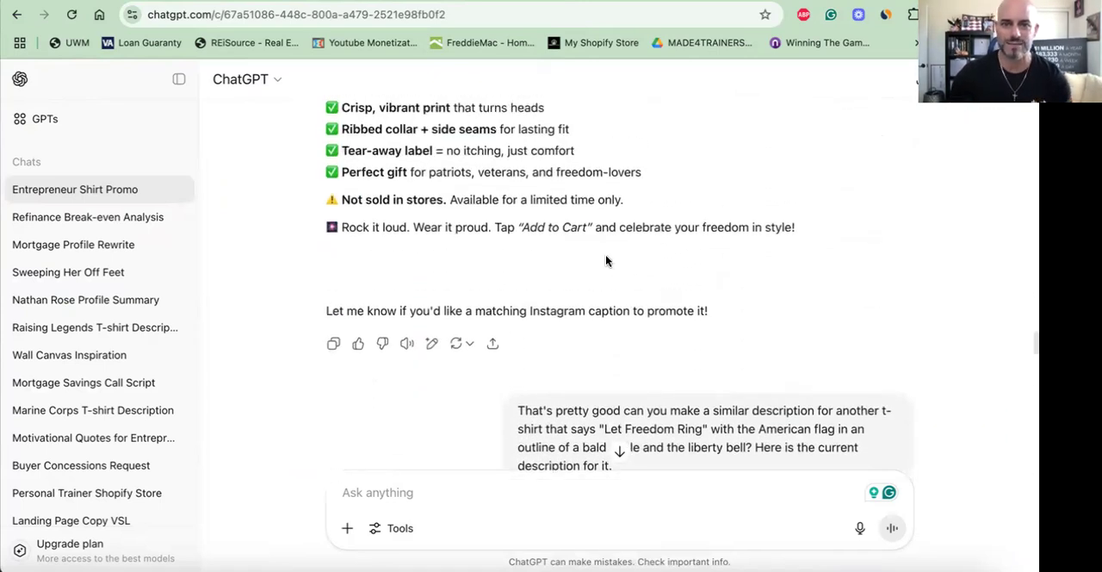
{"action": "scroll", "coordinate": [607, 260], "scroll_direction": "up", "scroll_amount": 1}
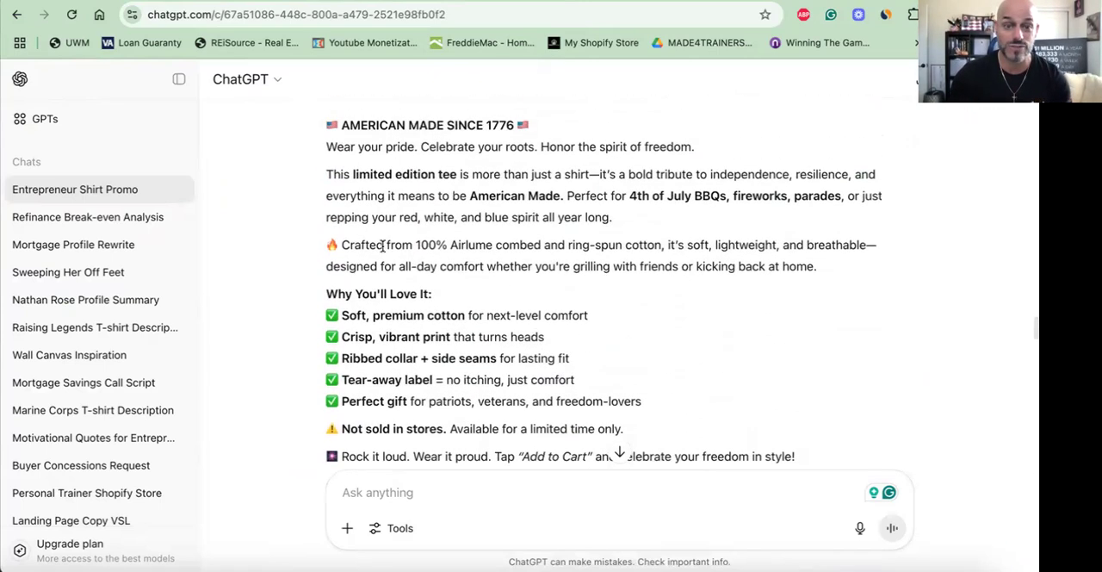
{"action": "scroll", "coordinate": [547, 245], "scroll_direction": "down", "scroll_amount": 10}
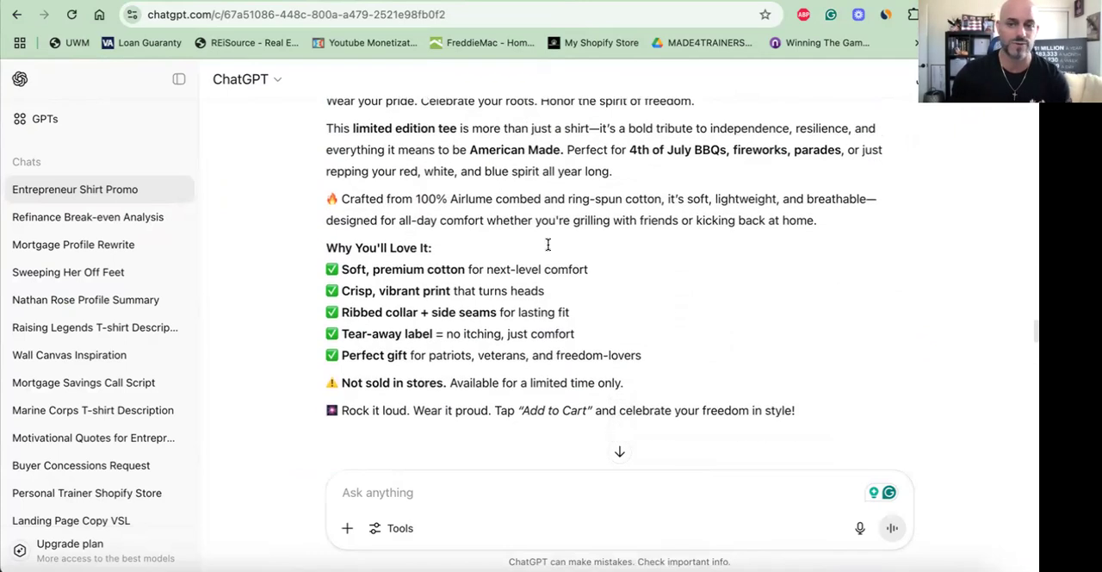
- Review the first and the revised generated descriptions for the "Let Freedom Ring" T-shirt
{"action": "scroll", "coordinate": [547, 245], "scroll_direction": "down", "scroll_amount": 1}
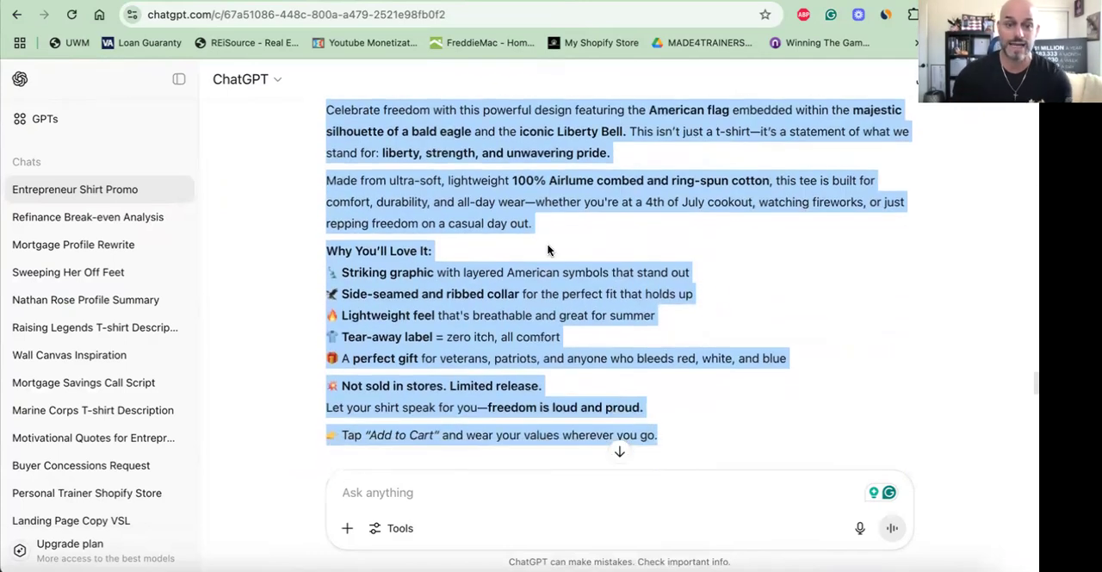
{"action": "scroll", "coordinate": [576, 200], "scroll_direction": "down", "scroll_amount": 1}
{"action": "scroll", "coordinate": [575, 200], "scroll_direction": "down", "scroll_amount": 10}
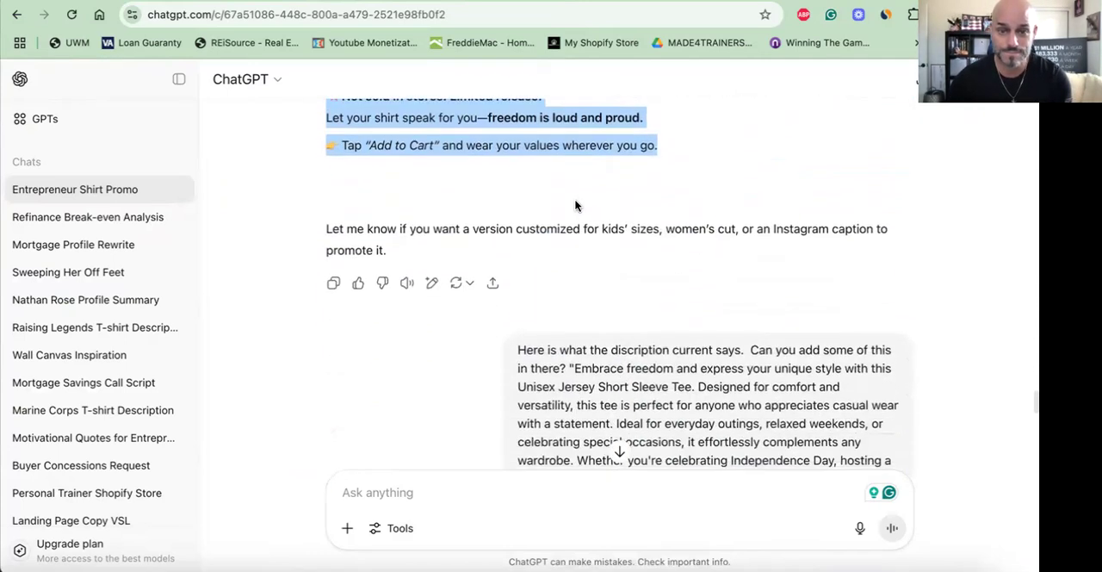
{"action": "scroll", "coordinate": [575, 203], "scroll_direction": "down", "scroll_amount": 2}
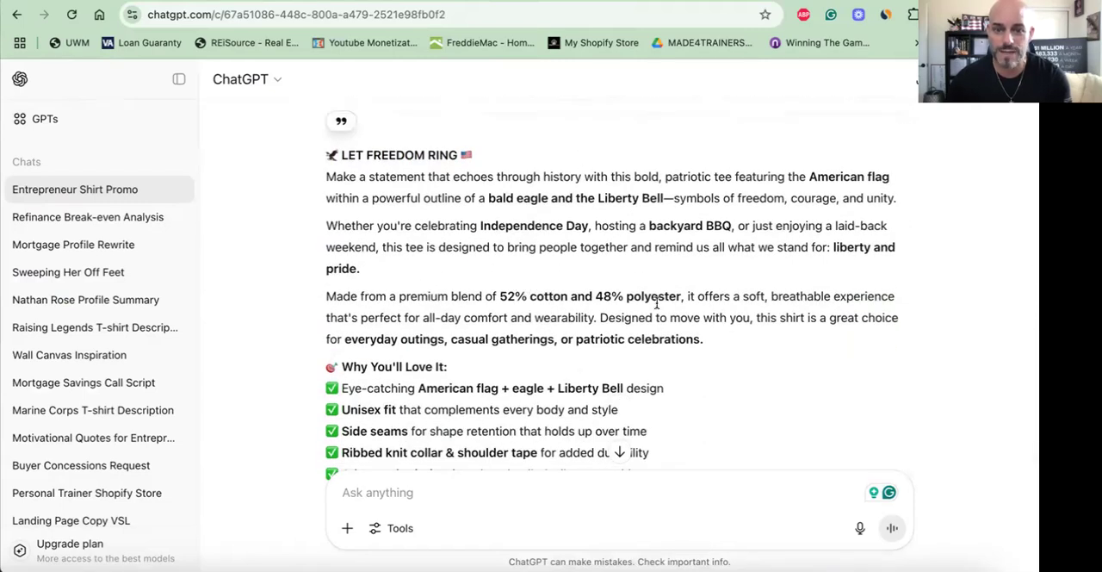
{"action": "scroll", "coordinate": [657, 303], "scroll_direction": "down", "scroll_amount": 3}
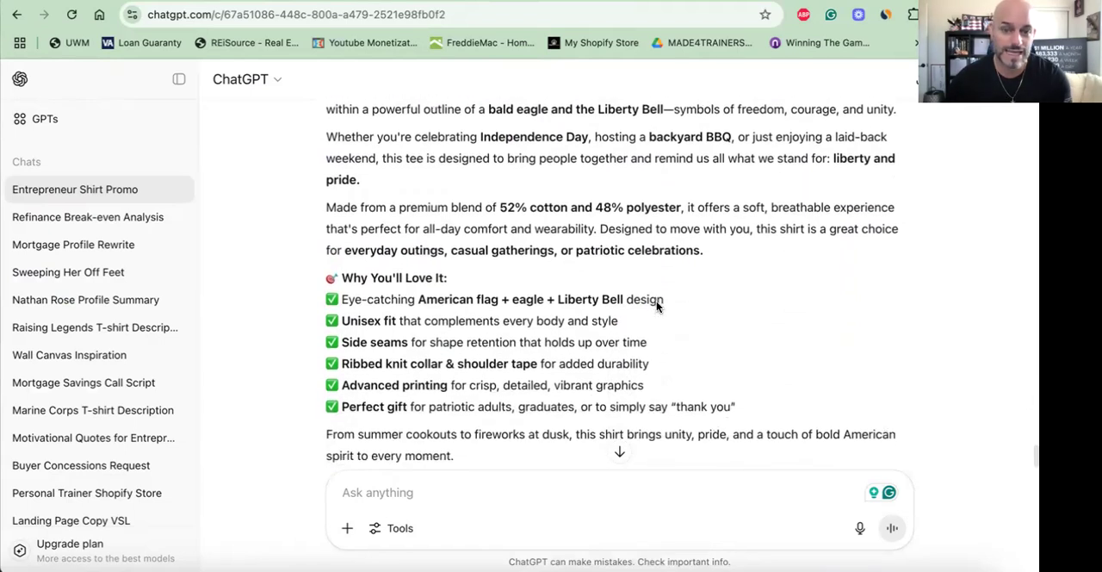
{"action": "scroll", "coordinate": [651, 300], "scroll_direction": "down", "scroll_amount": 3}
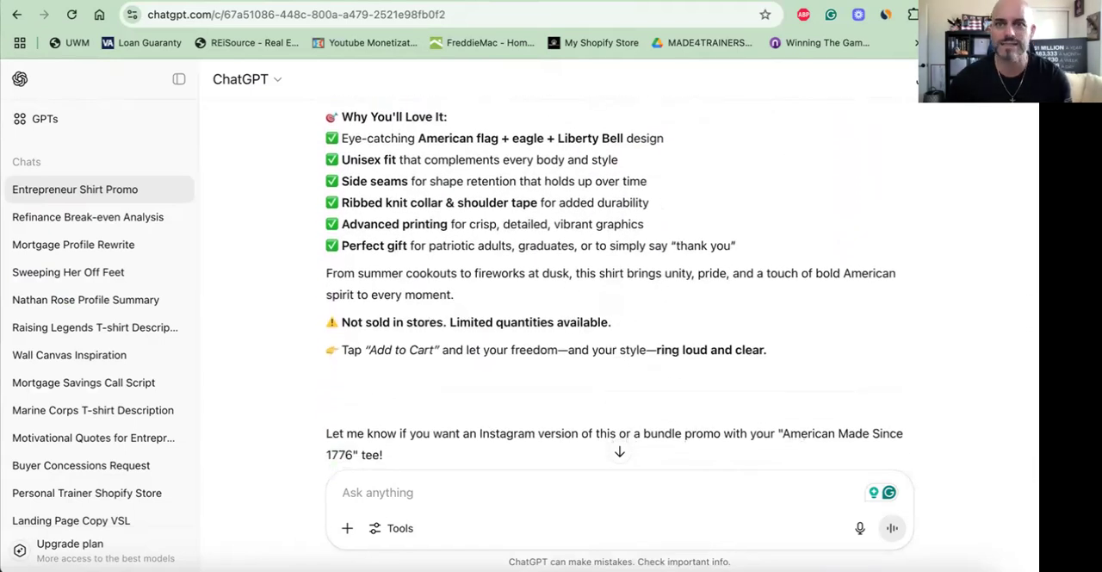
- Return to the Printify listing and review its current product description and title
{"action": "left_click", "coordinate": [844, 0]}
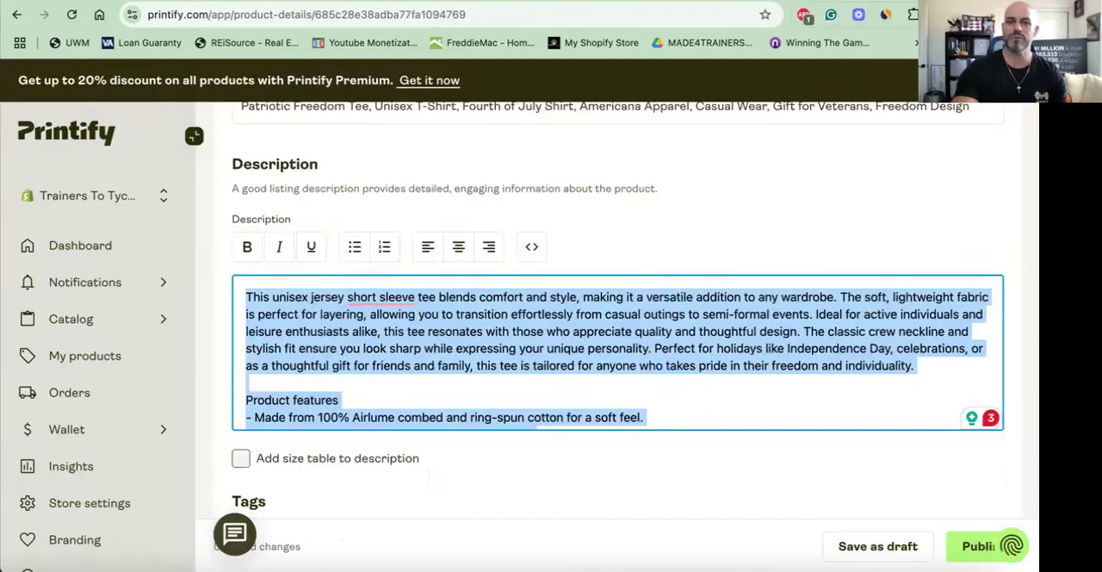
{"action": "scroll", "coordinate": [635, 221], "scroll_direction": "down", "scroll_amount": 2}
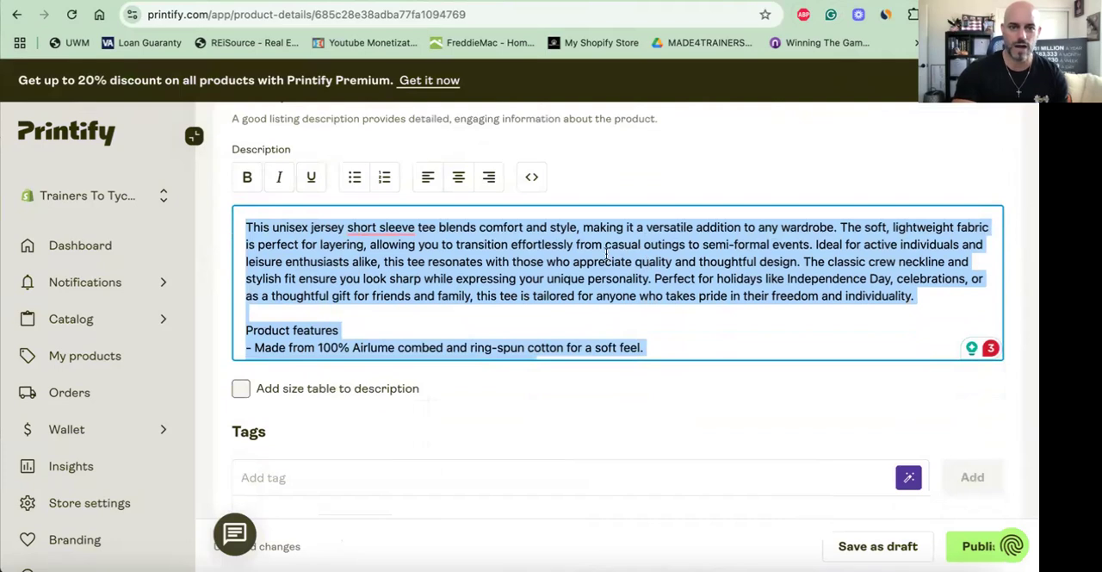
{"action": "key", "text": "ctrl+v"}
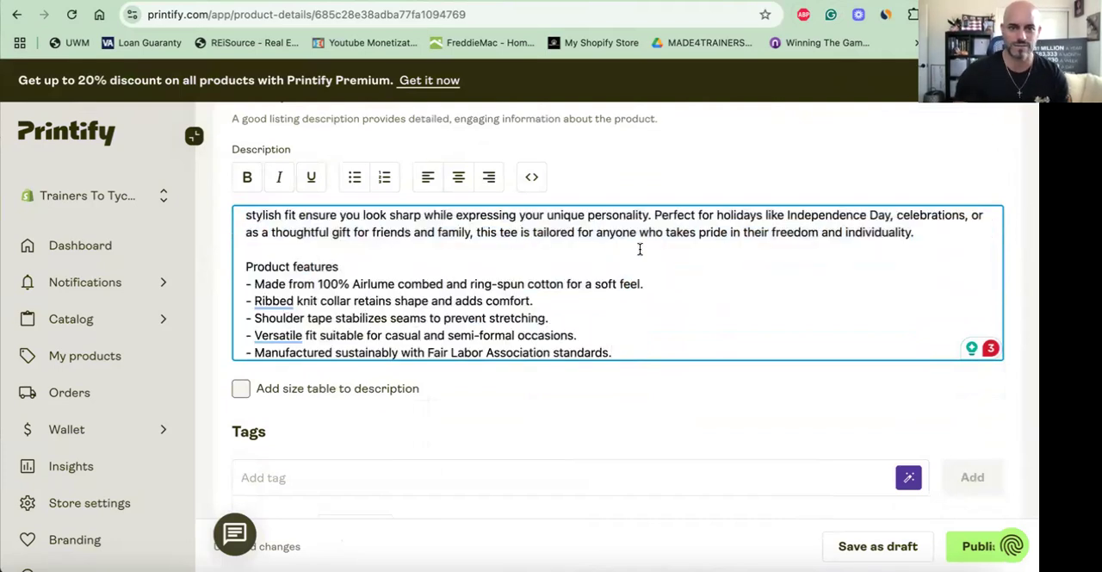
{"action": "scroll", "coordinate": [588, 306], "scroll_direction": "up", "scroll_amount": 5}
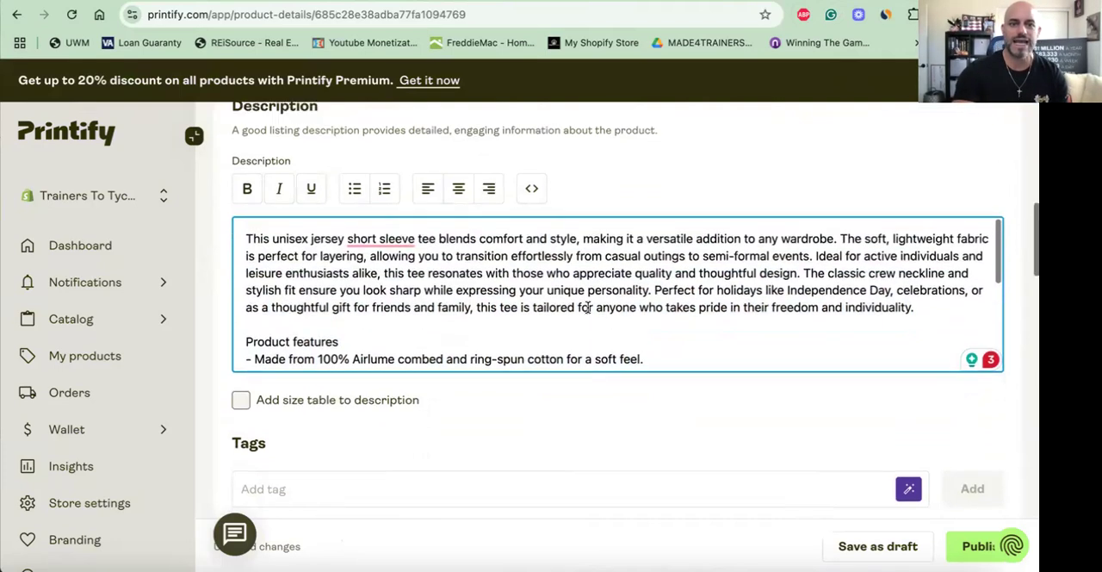
{"action": "scroll", "coordinate": [588, 311], "scroll_direction": "up", "scroll_amount": 3}
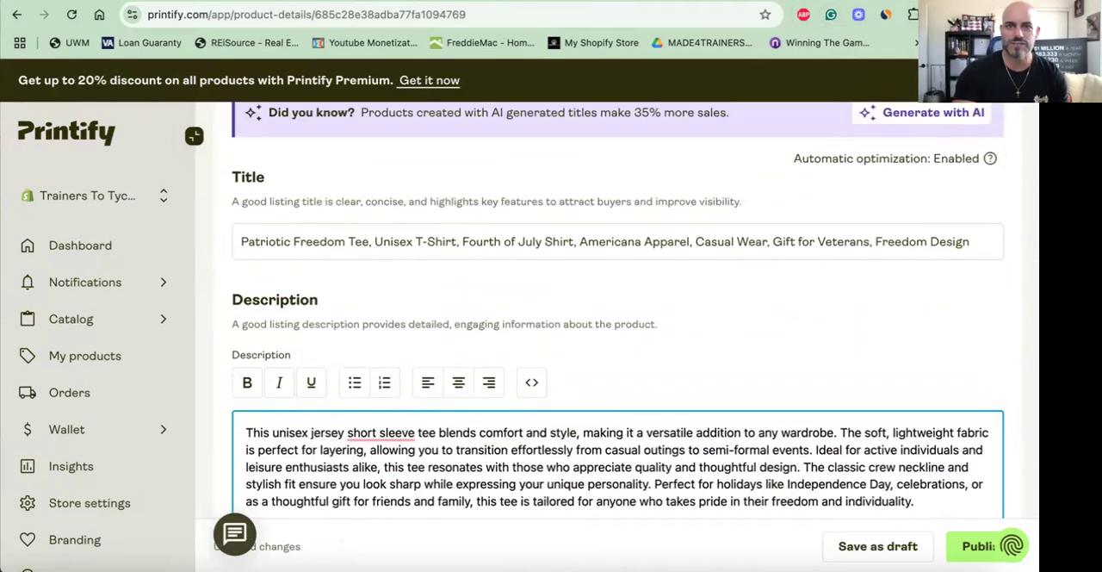
- Check the "Let Freedom Ring" heading in the ChatGPT description and return to the Printify listing
{"action": "left_click", "coordinate": [528, 4]}
{"action": "scroll", "coordinate": [468, 202], "scroll_direction": "up", "scroll_amount": 10}
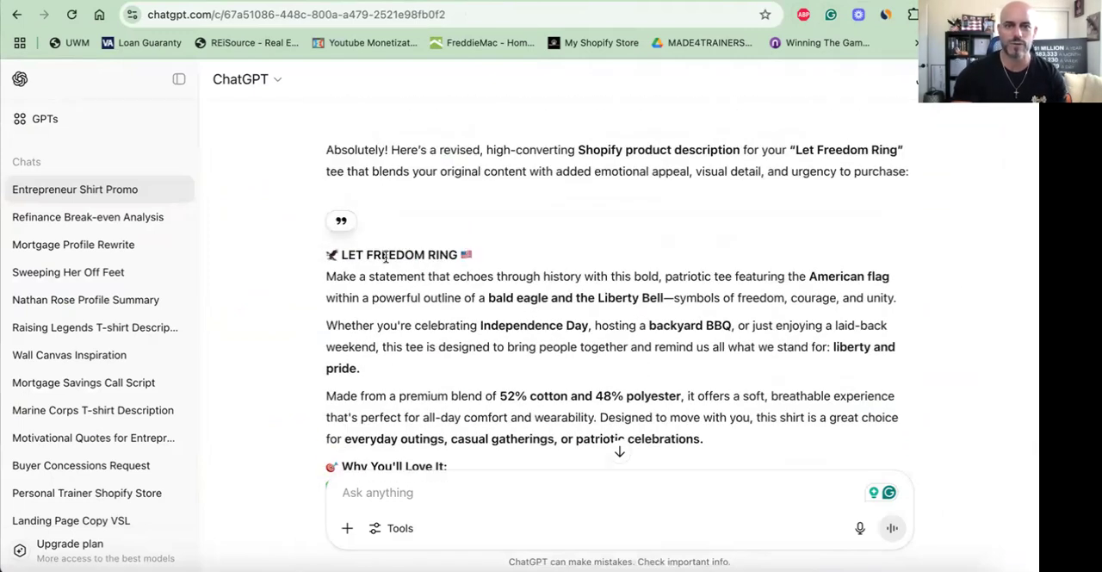
{"action": "left_click", "coordinate": [672, 4]}
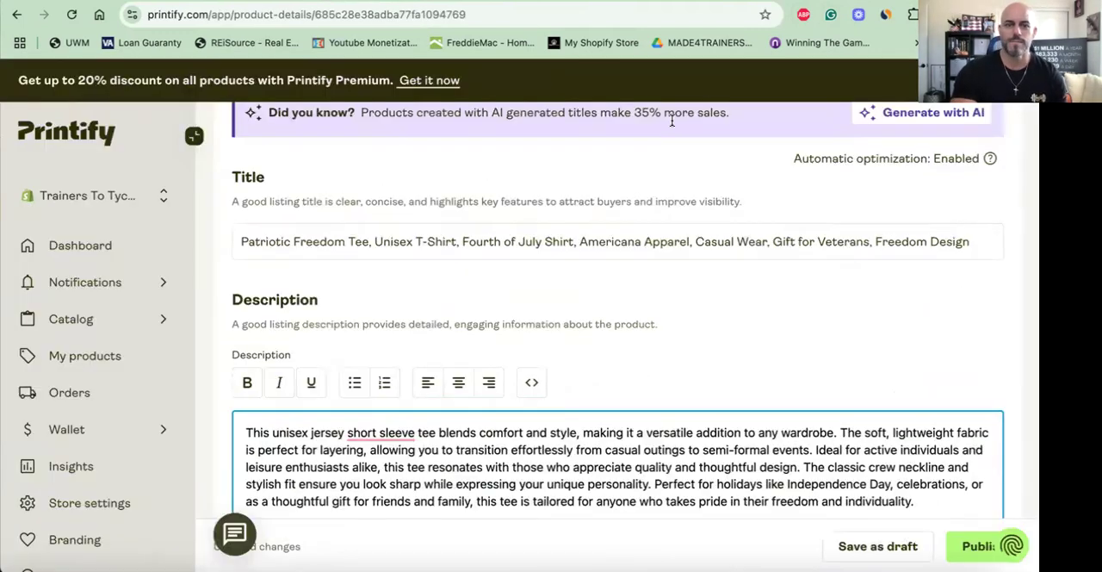
- Add "Let Freedom Ring" to the beginning of the listing title
{"action": "scroll", "coordinate": [580, 254], "scroll_direction": "up", "scroll_amount": 1}
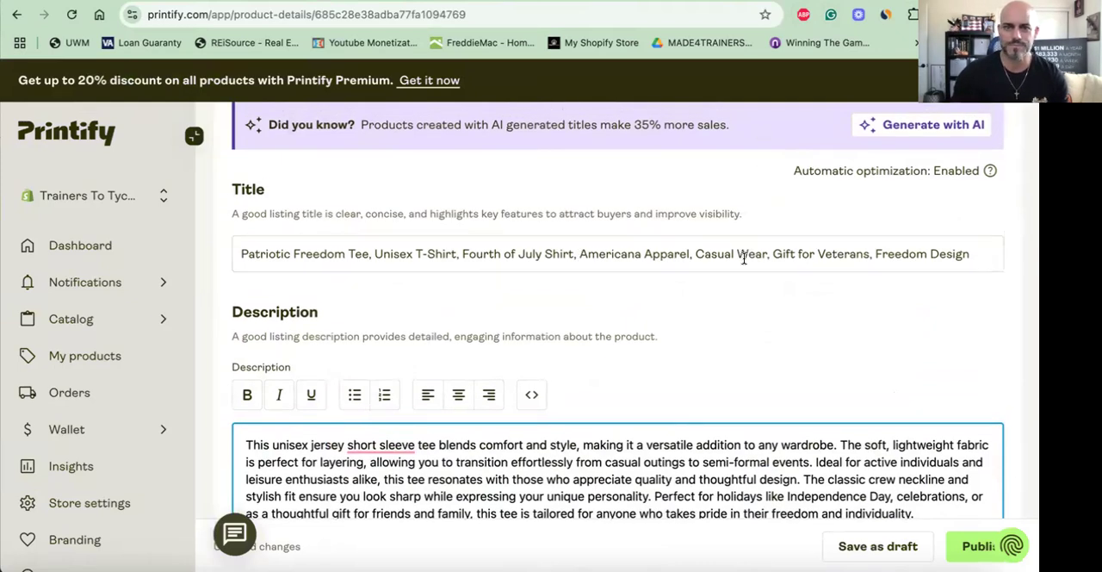
{"action": "scroll", "coordinate": [744, 259], "scroll_direction": "up", "scroll_amount": 5}
{"action": "scroll", "coordinate": [744, 258], "scroll_direction": "down", "scroll_amount": 5}
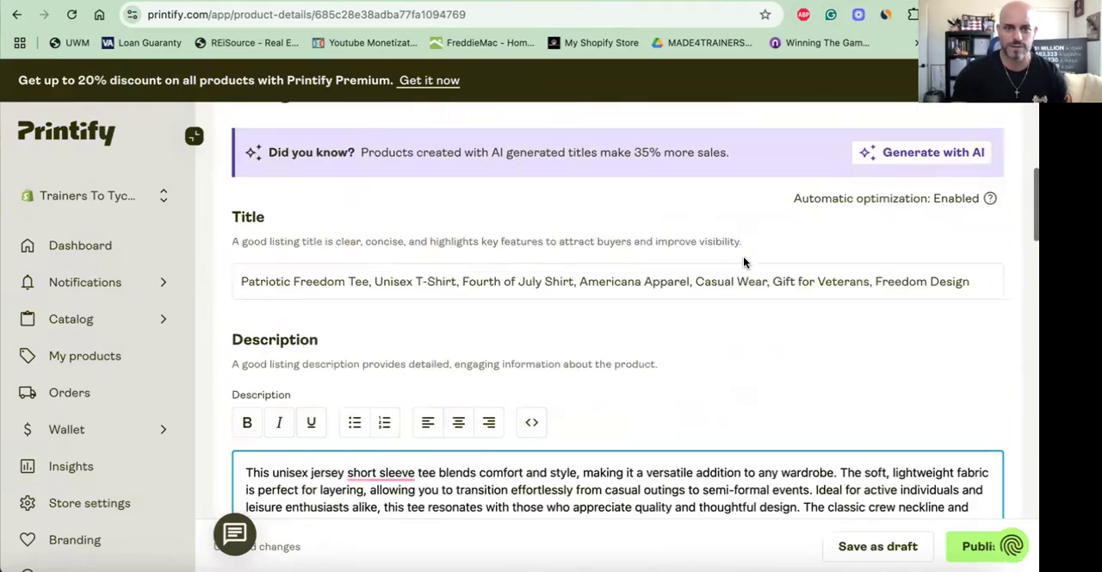
{"action": "scroll", "coordinate": [706, 241], "scroll_direction": "down", "scroll_amount": 3}
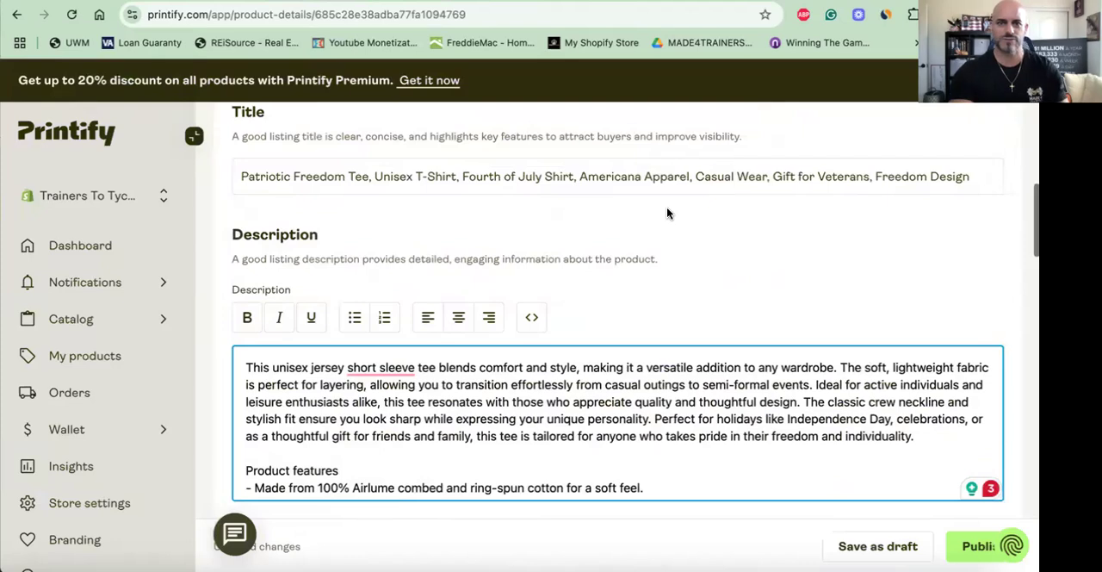
{"action": "left_click", "coordinate": [281, 176]}
{"action": "type", "text": "Let "}
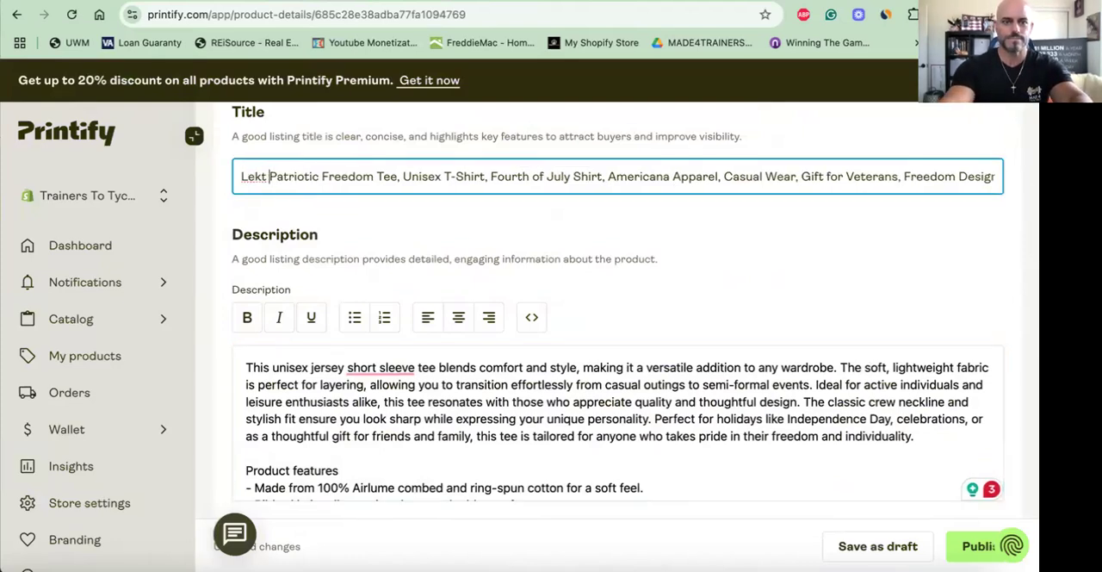
{"action": "type", "text": "Freedom R"}
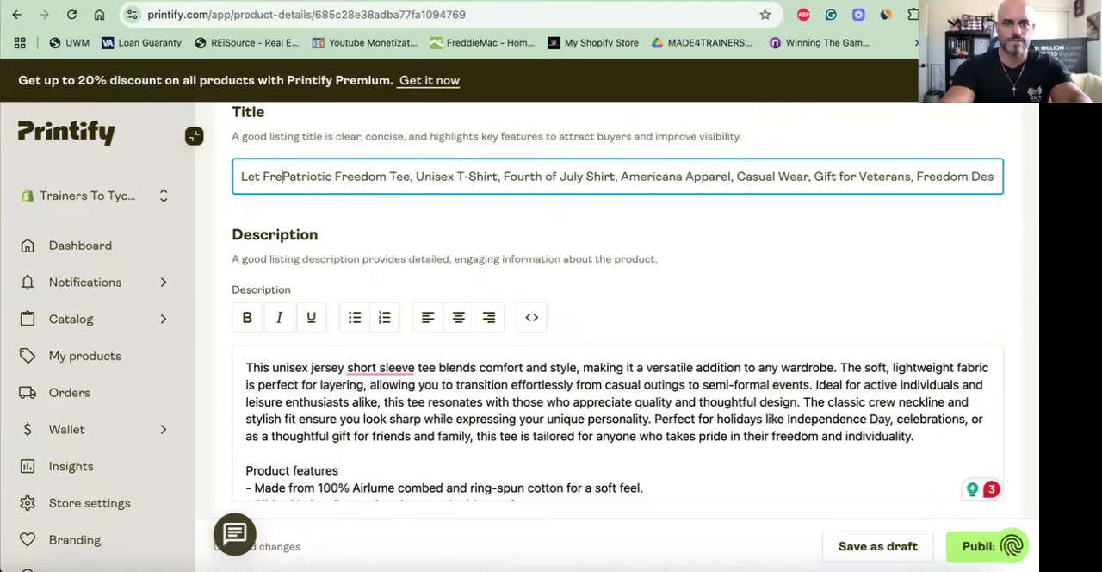
{"action": "type", "text": "ing"}
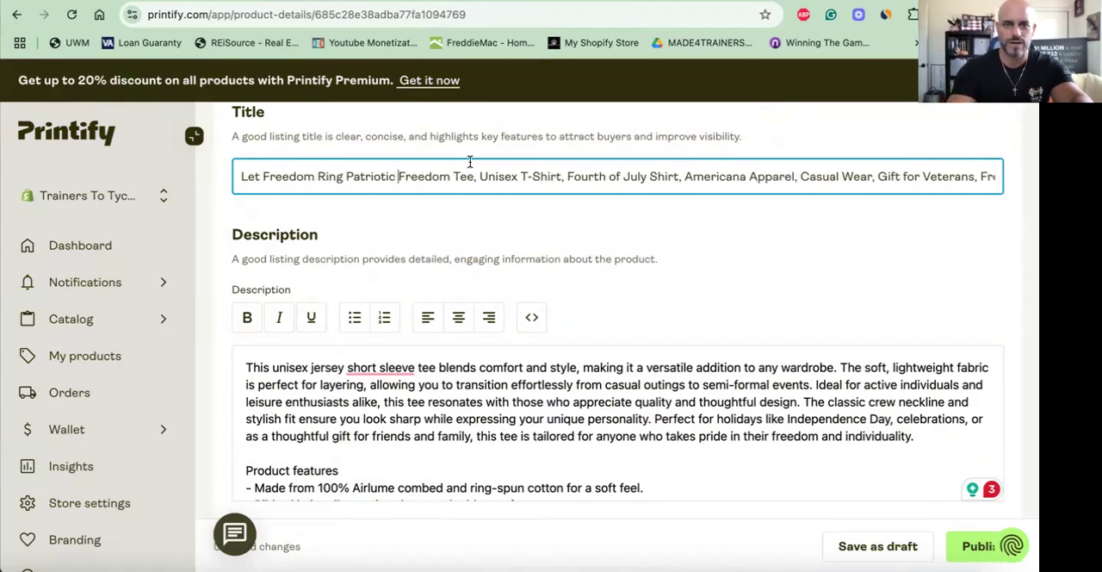
- Replace "Freedom Tee" after the word "Patriotic" in the listing title with "T-shirt"
{"action": "key", "text": "BackSpace"}
{"action": "key", "text": "BackSpace"}
{"action": "key", "text": "BackSpace"}
{"action": "key", "text": "BackSpace"}
{"action": "key", "text": "BackSpace"}
{"action": "key", "text": "BackSpace"}
{"action": "key", "text": "BackSpace"}
{"action": "key", "text": "BackSpace"}
{"action": "key", "text": "BackSpace"}
{"action": "key", "text": "BackSpace"}
{"action": "key", "text": "BackSpace"}
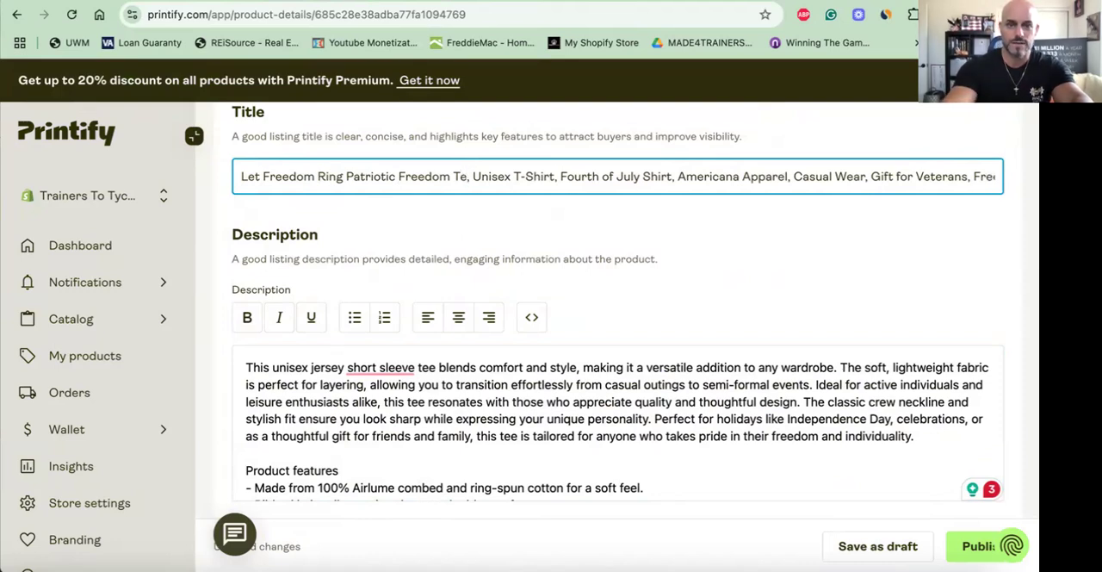
{"action": "type", "text": "T"}
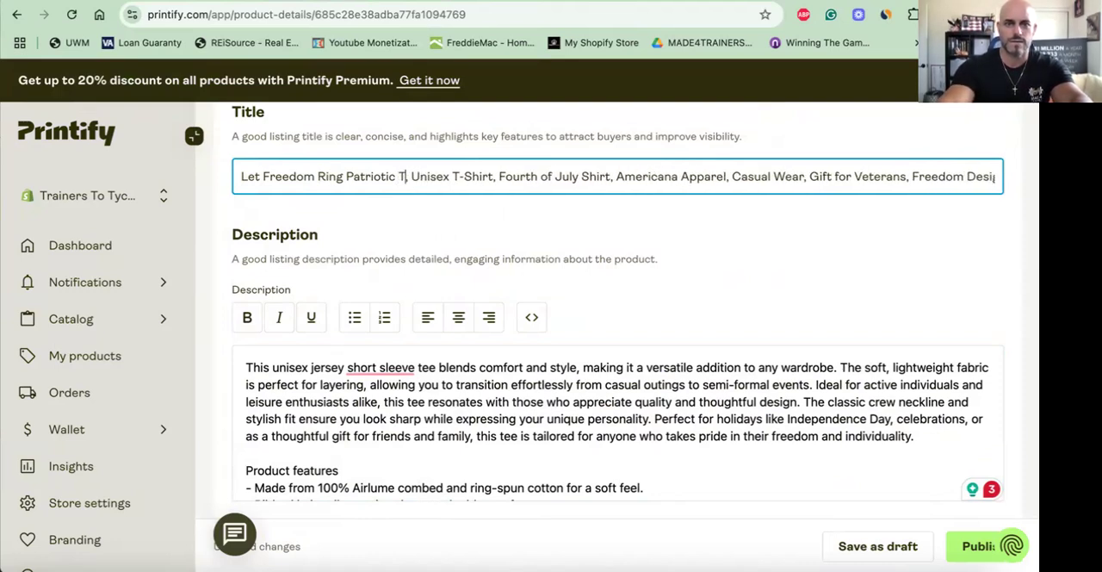
{"action": "type", "text": "-shirt"}
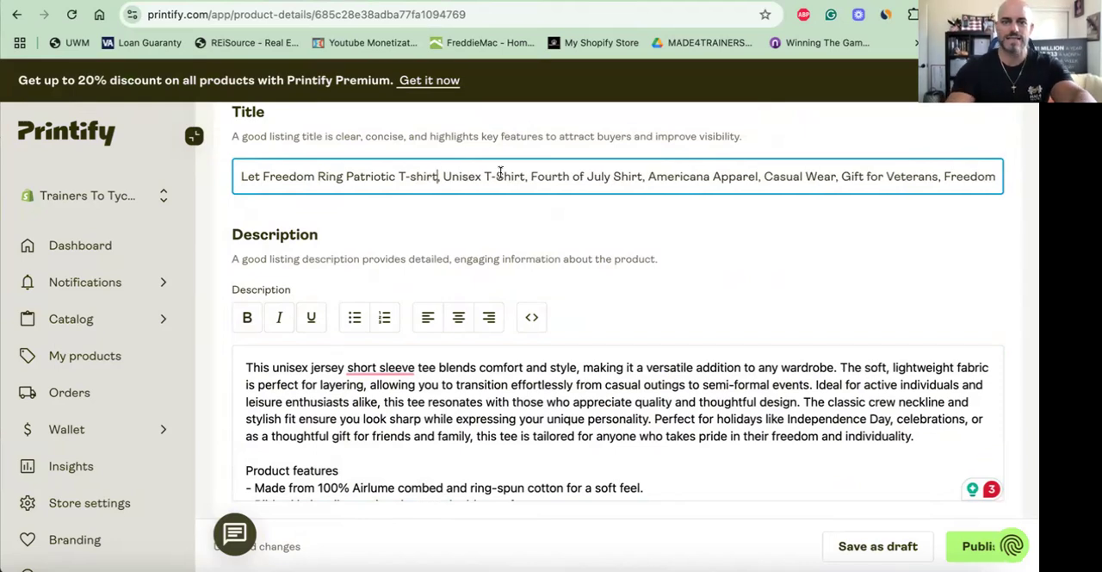
- Remove everything after "Let Freedom Ring Patriotic T-shirt" from the listing title, including the trailing comma
{"action": "left_click_drag", "start_coordinate": [441, 176], "coordinate": [931, 186]}
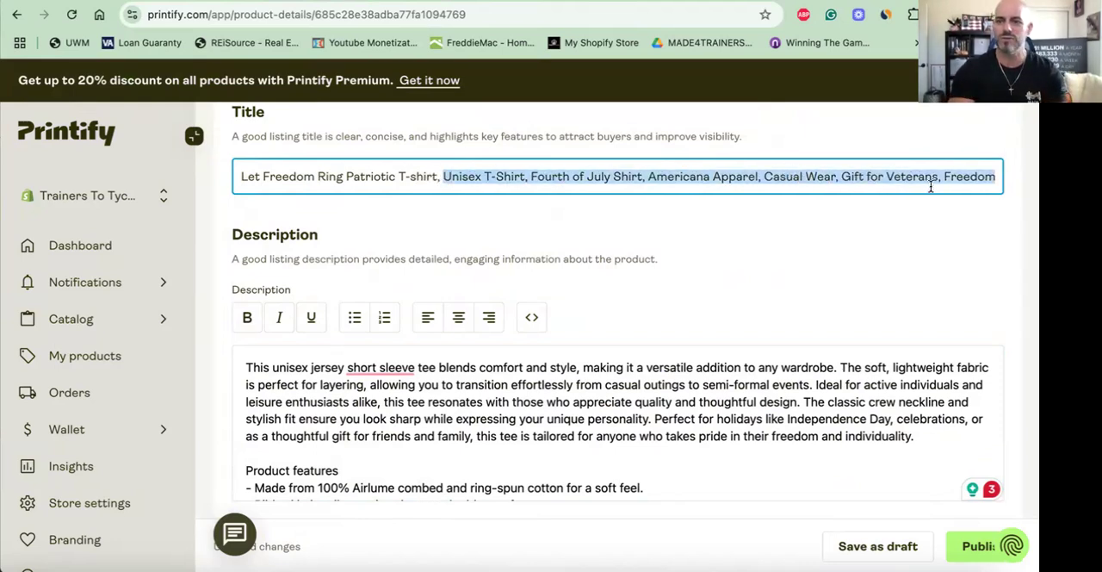
{"action": "key", "text": "BackSpace"}
{"action": "key", "text": "BackSpace"}
{"action": "key", "text": "BackSpace"}
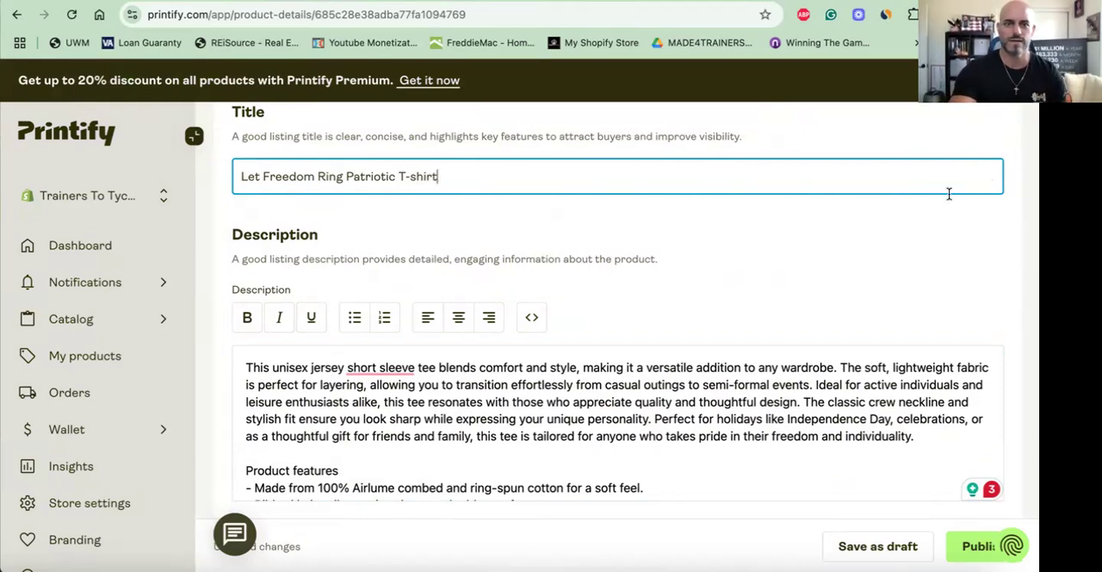
- Set the retail price of all variants in sizes XS through XL to USD 27.99, excluding 2XL
{"action": "scroll", "coordinate": [598, 209], "scroll_direction": "down", "scroll_amount": 5}
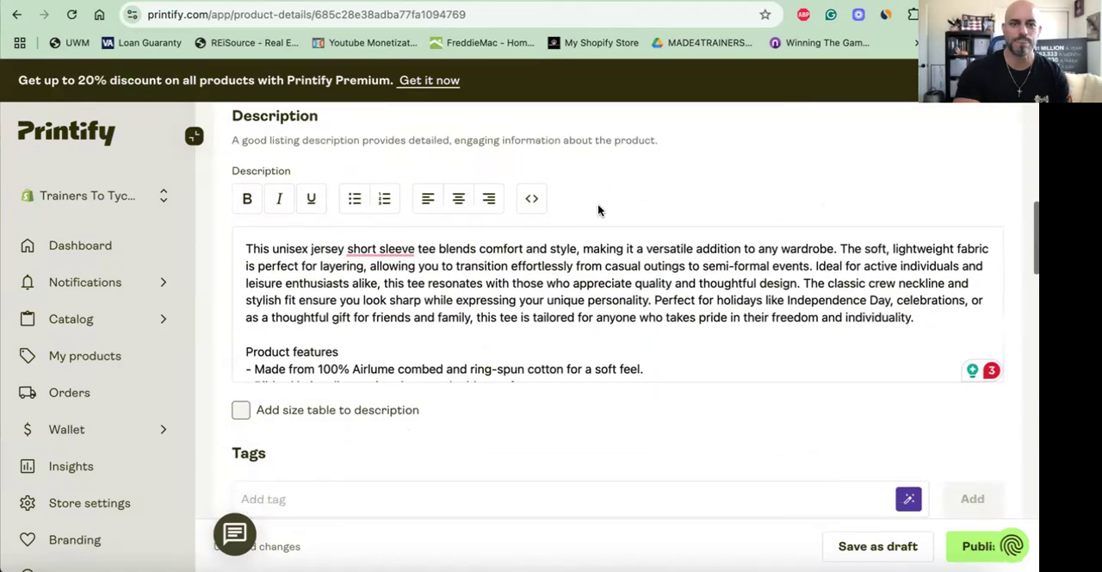
{"action": "scroll", "coordinate": [598, 206], "scroll_direction": "down", "scroll_amount": 5}
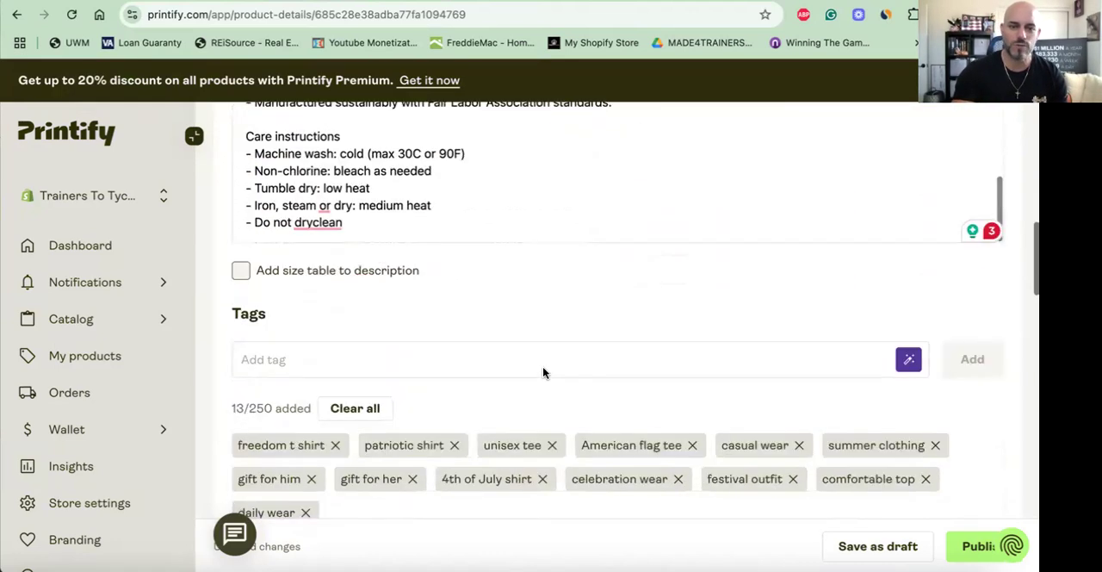
{"action": "left_click", "coordinate": [453, 263]}
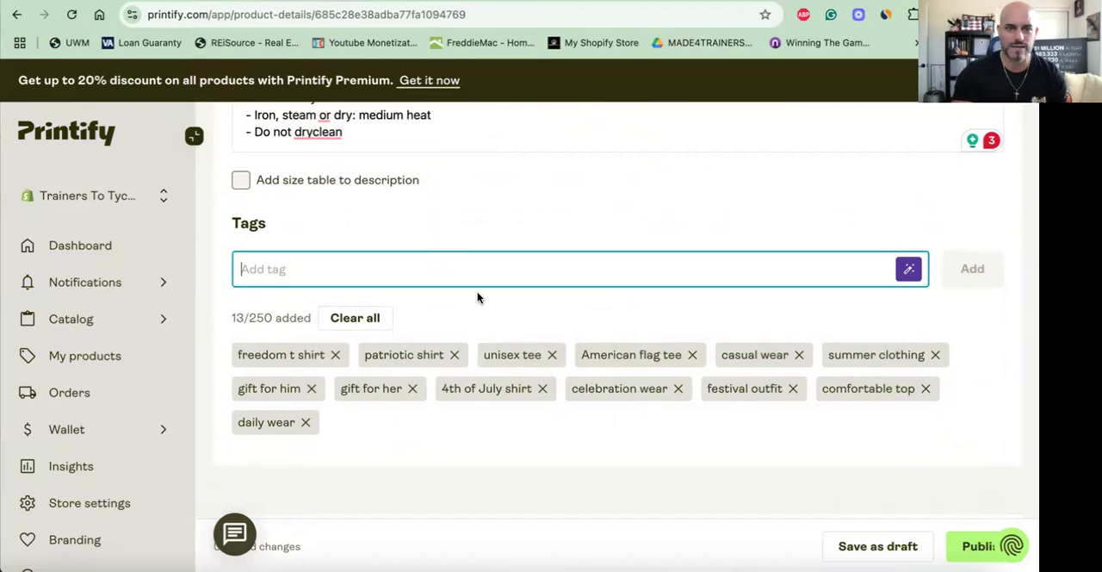
{"action": "scroll", "coordinate": [482, 295], "scroll_direction": "down", "scroll_amount": 3}
{"action": "scroll", "coordinate": [484, 298], "scroll_direction": "down", "scroll_amount": 6}
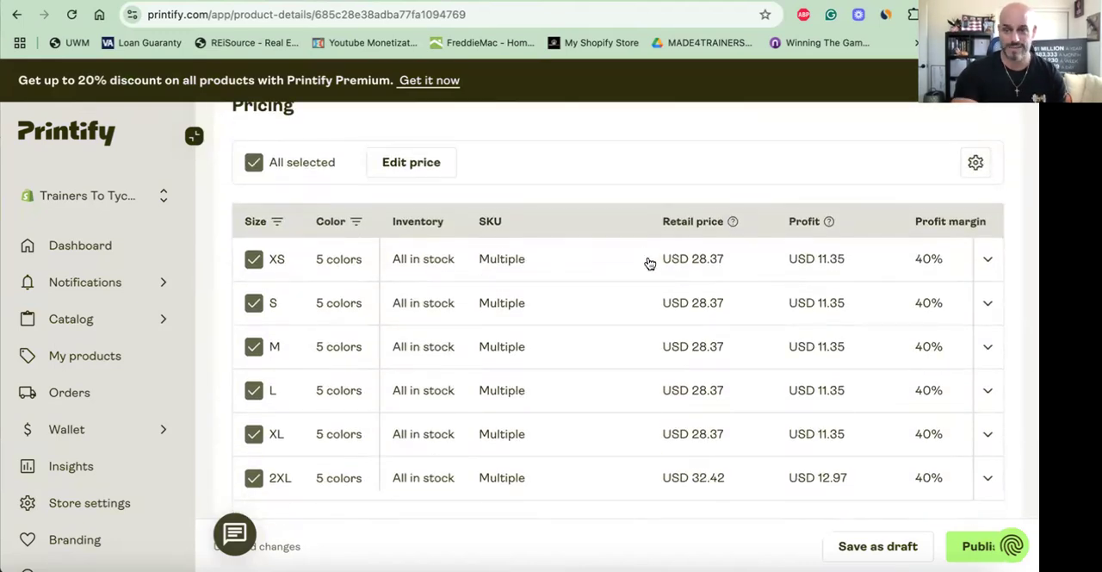
{"action": "scroll", "coordinate": [517, 236], "scroll_direction": "down", "scroll_amount": 1}
{"action": "left_click", "coordinate": [253, 463]}
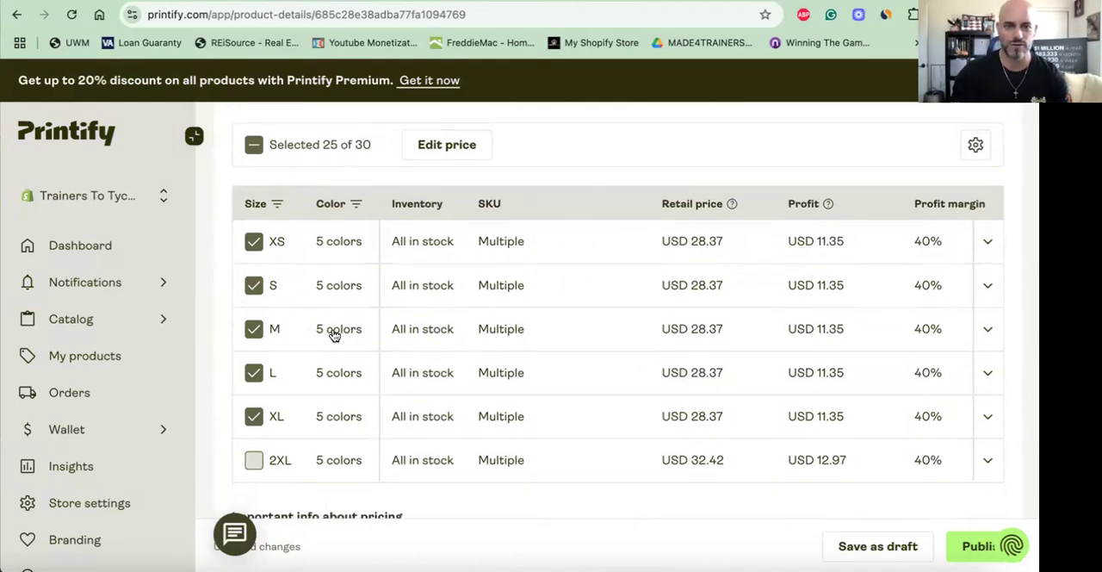
{"action": "left_click", "coordinate": [457, 147]}
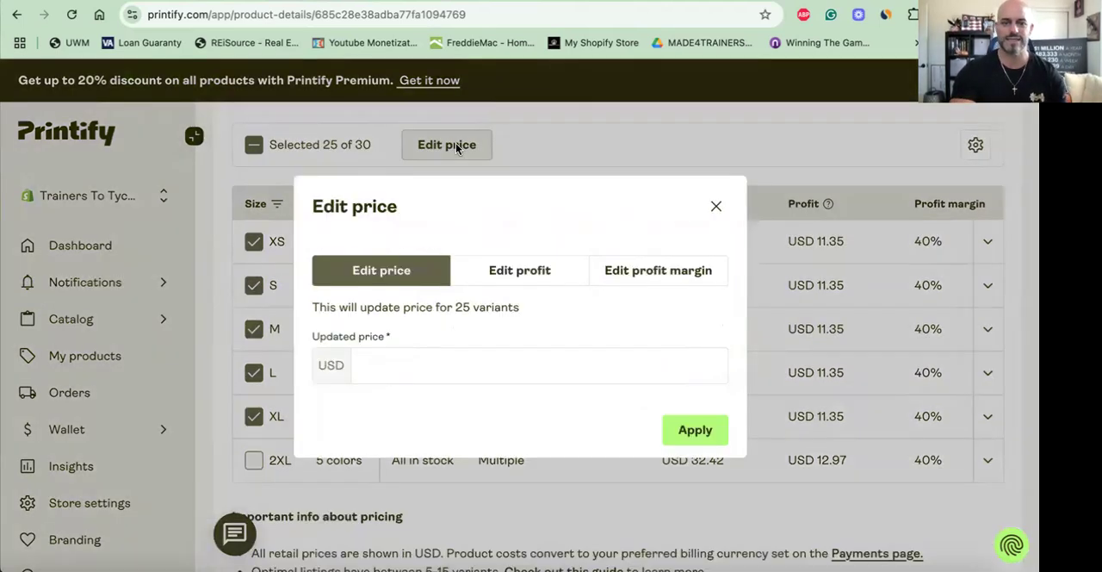
{"action": "left_click", "coordinate": [434, 364]}
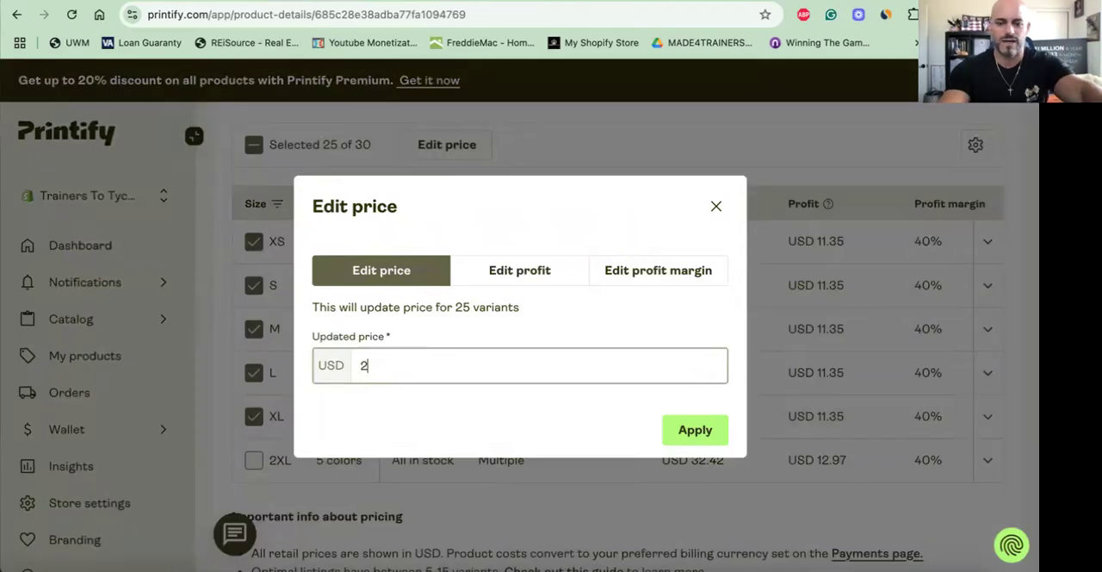
{"action": "type", "text": "99"}
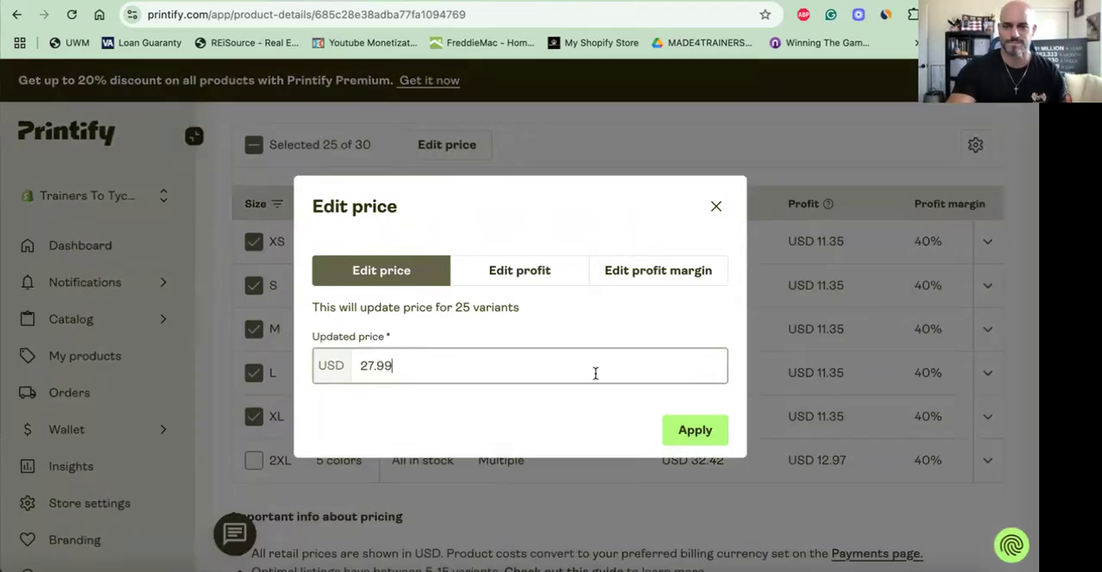
{"action": "left_click", "coordinate": [692, 432]}
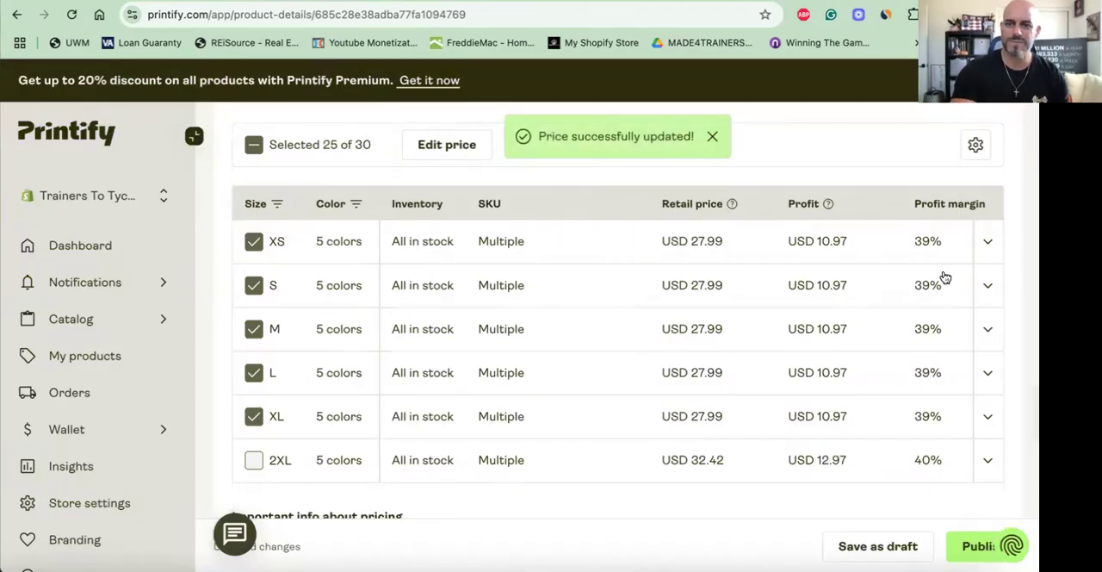
- Set the retail price of the 2XL size to USD 30.99
{"action": "scroll", "coordinate": [715, 370], "scroll_direction": "down", "scroll_amount": 1}
{"action": "scroll", "coordinate": [717, 378], "scroll_direction": "down", "scroll_amount": 1}
{"action": "left_click", "coordinate": [729, 387]}
{"action": "left_click_drag", "start_coordinate": [748, 387], "coordinate": [704, 391]}
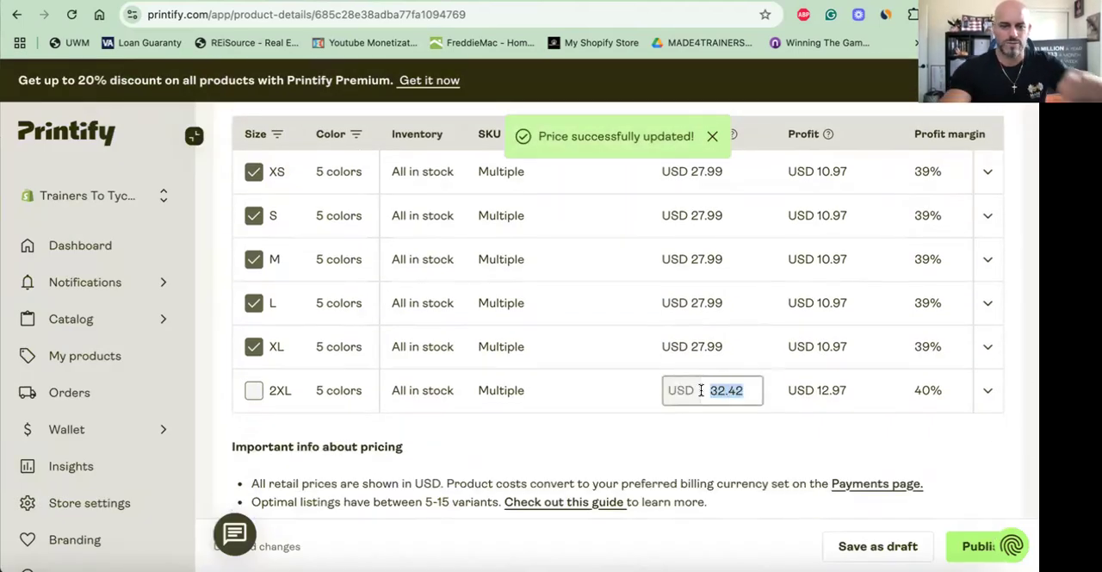
{"action": "type", "text": "30.99"}
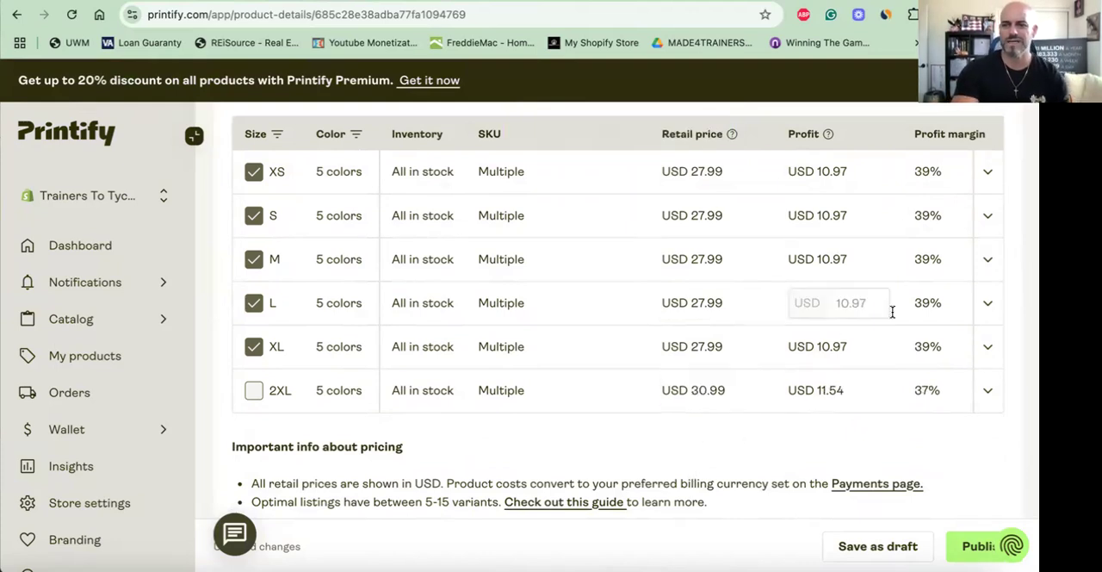
- Assign the product to the "New Releases" Shopify collection in the publishing settings
{"action": "scroll", "coordinate": [707, 327], "scroll_direction": "down", "scroll_amount": 1}
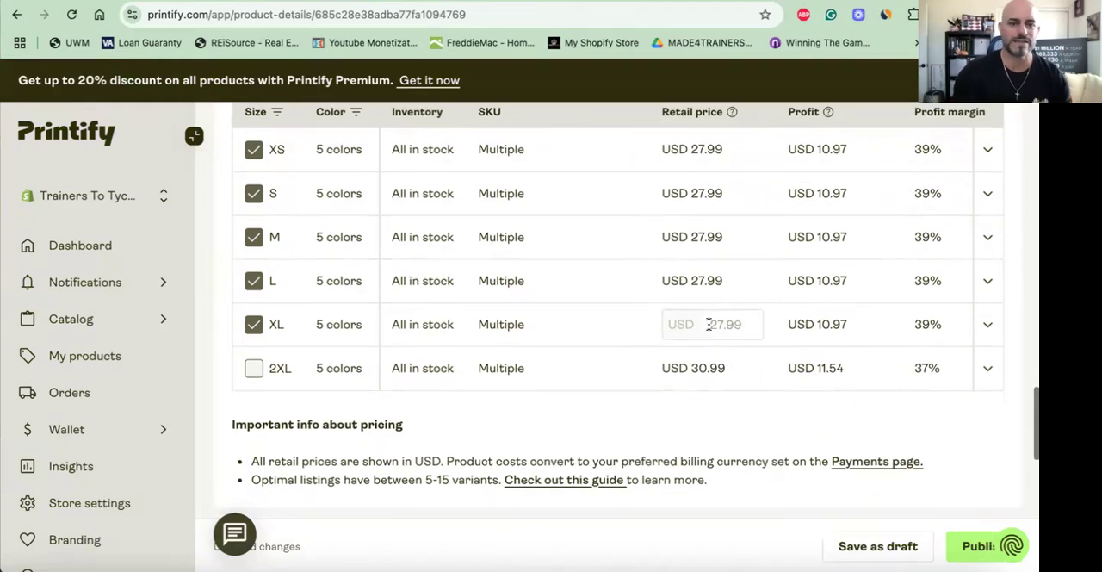
{"action": "scroll", "coordinate": [677, 243], "scroll_direction": "down", "scroll_amount": 10}
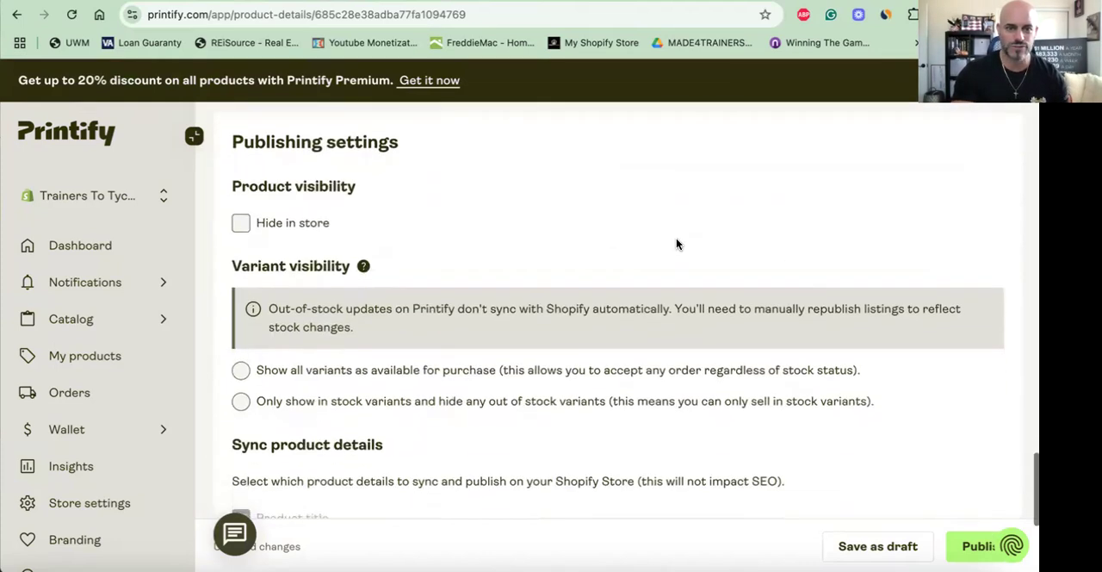
{"action": "scroll", "coordinate": [677, 243], "scroll_direction": "down", "scroll_amount": 2}
{"action": "left_click", "coordinate": [585, 445]}
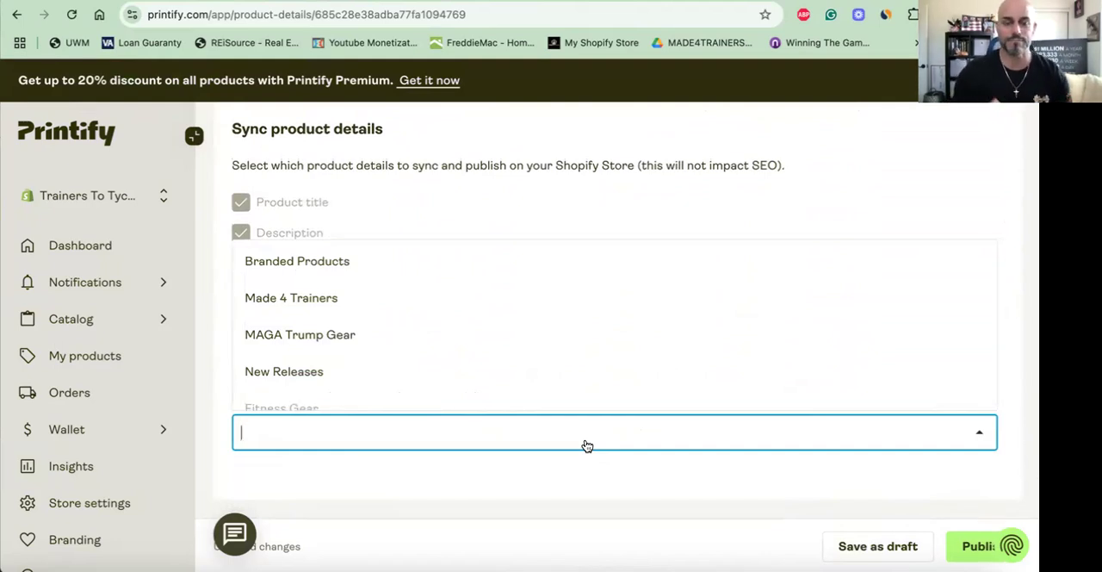
{"action": "left_click", "coordinate": [308, 385]}
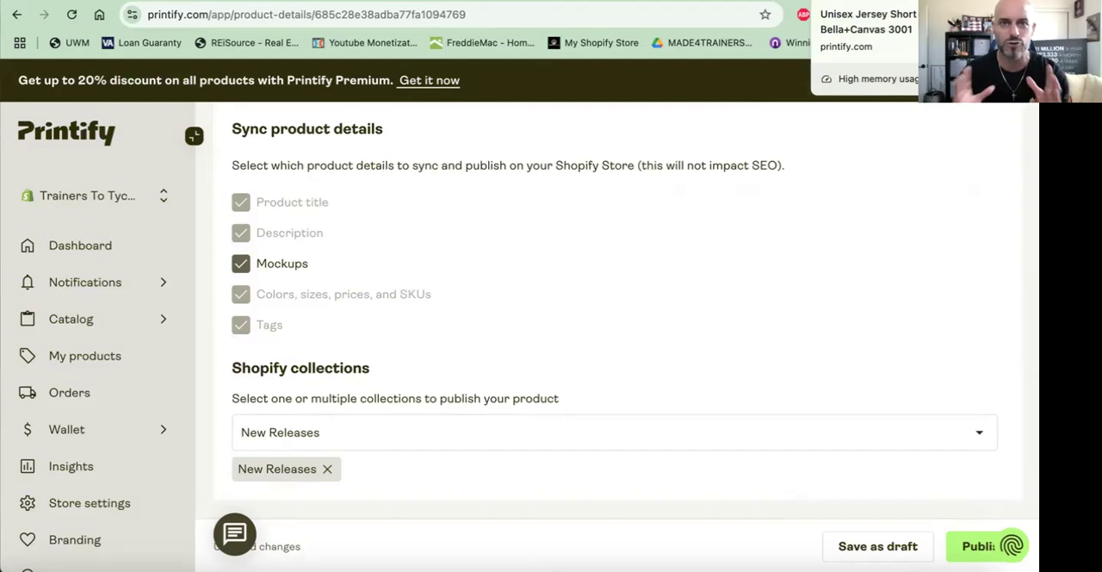
- Switch to the already open "American Made Patriot T-Shirt, 1776" page, return to the product list and open the published "Let Freedom Ring, Patriotic T-Shirt"
{"action": "left_click", "coordinate": [836, 2]}
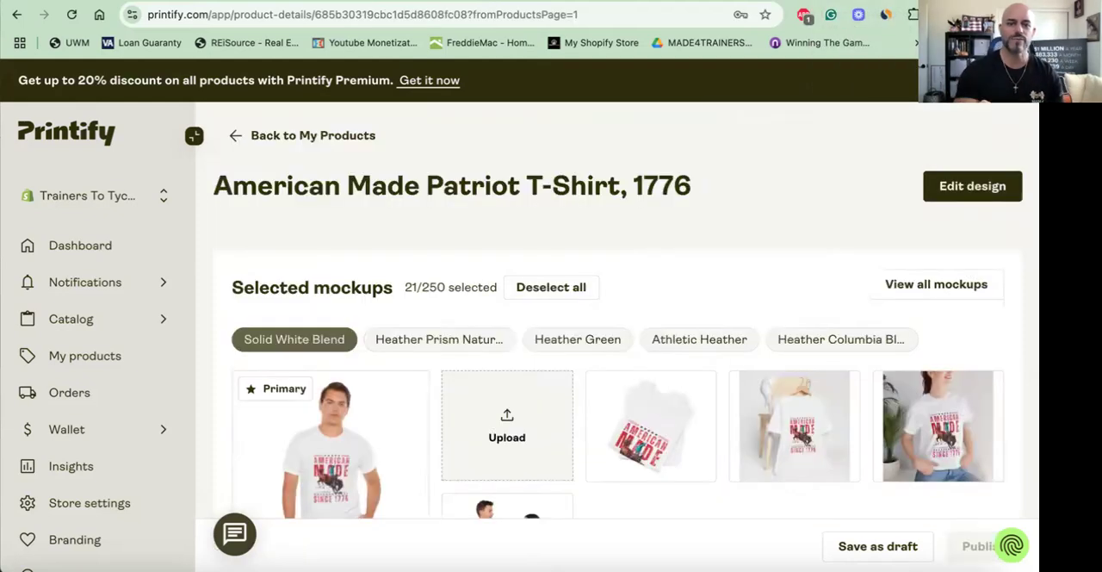
{"action": "left_click", "coordinate": [309, 140]}
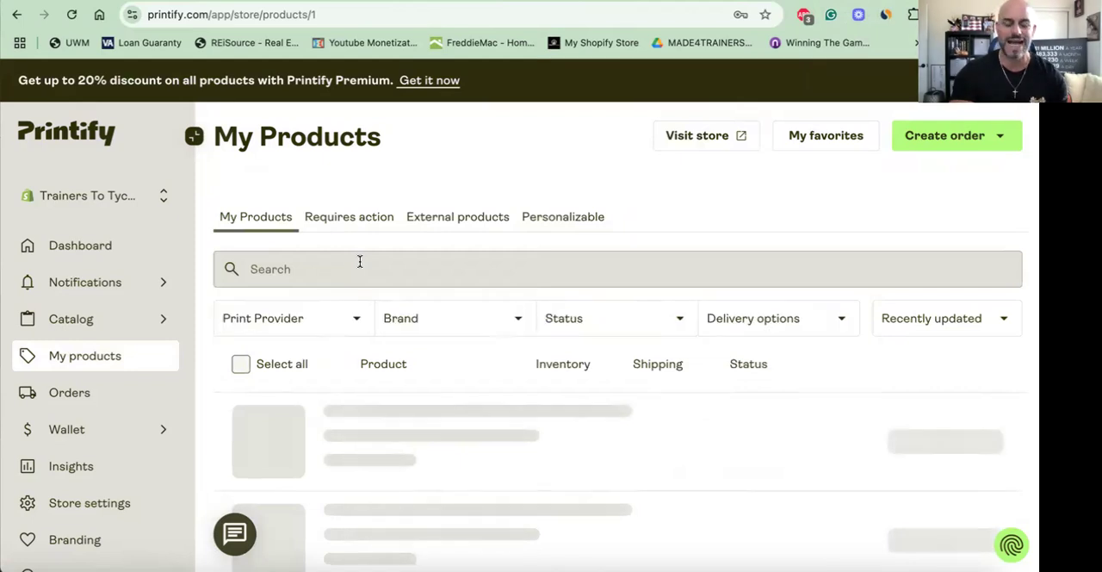
{"action": "scroll", "coordinate": [360, 261], "scroll_direction": "down", "scroll_amount": 2}
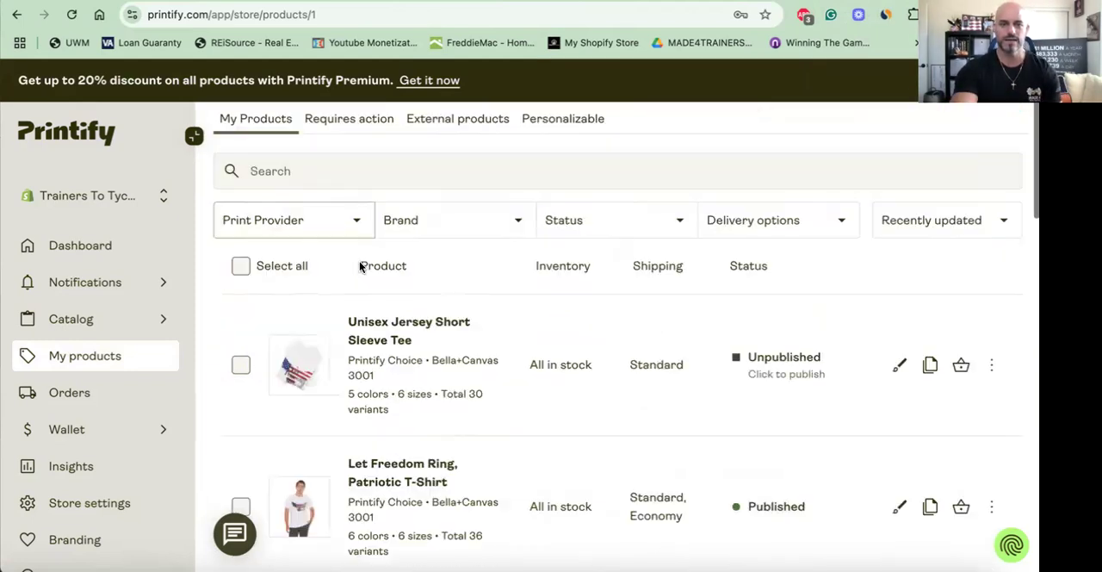
{"action": "scroll", "coordinate": [360, 268], "scroll_direction": "down", "scroll_amount": 1}
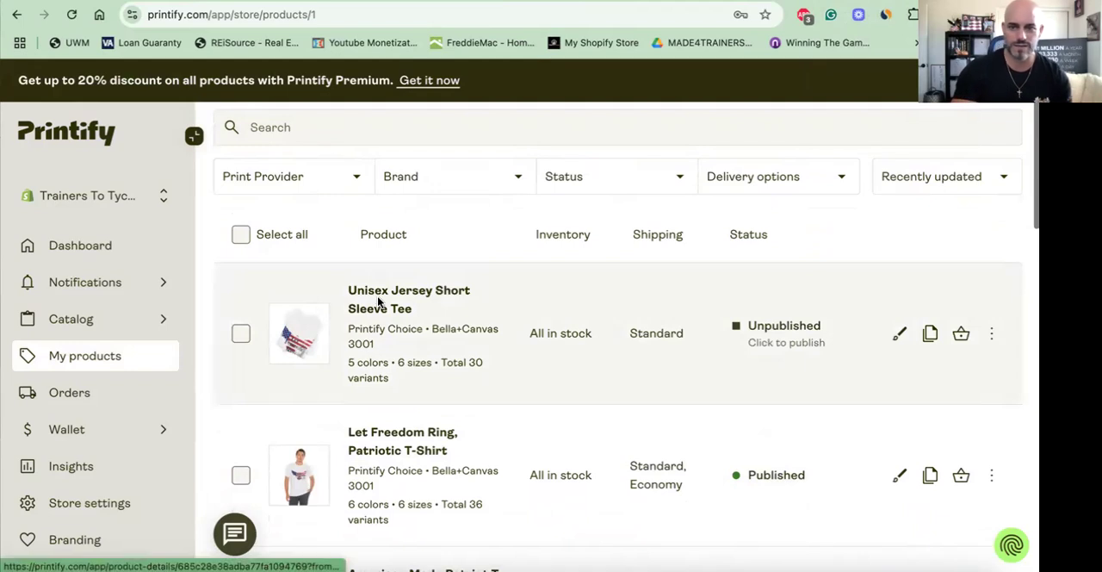
{"action": "scroll", "coordinate": [377, 300], "scroll_direction": "down", "scroll_amount": 5}
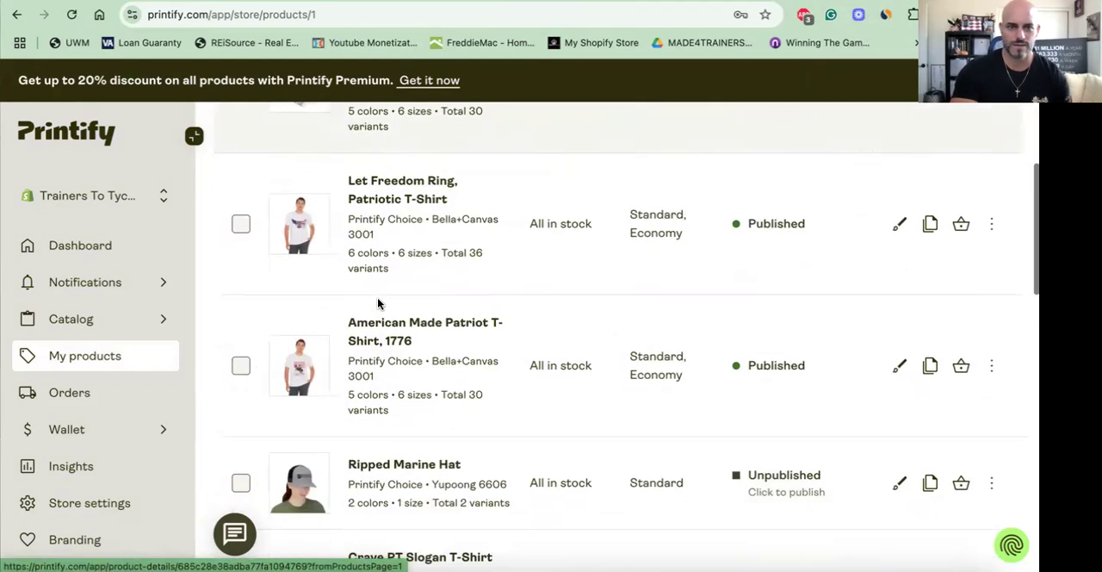
{"action": "left_click", "coordinate": [375, 198]}
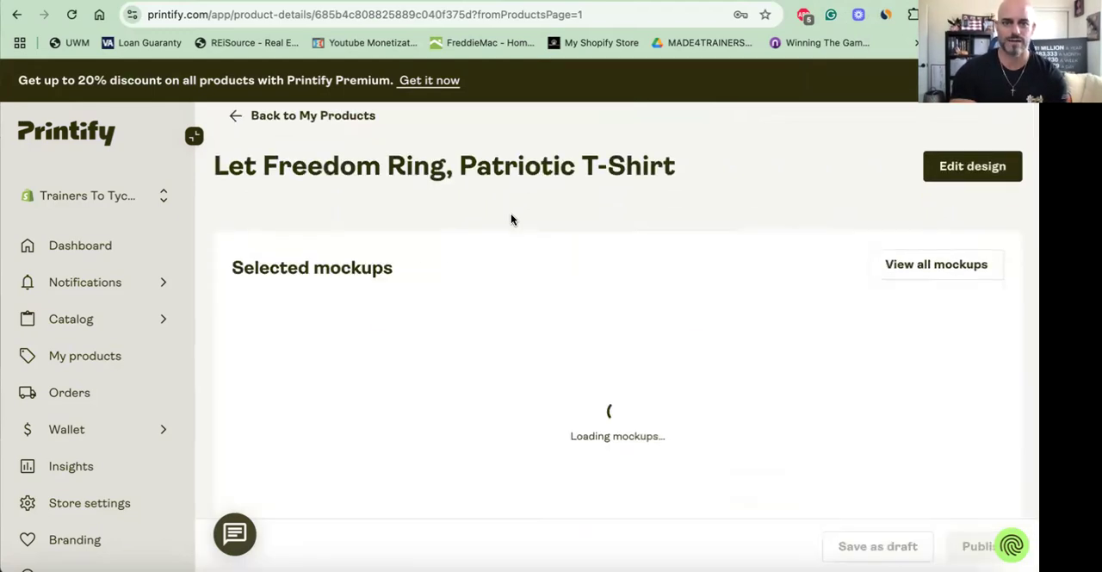
- Make the Solid White Blend mockup showing the man and woman together the primary image
{"action": "scroll", "coordinate": [511, 219], "scroll_direction": "down", "scroll_amount": 5}
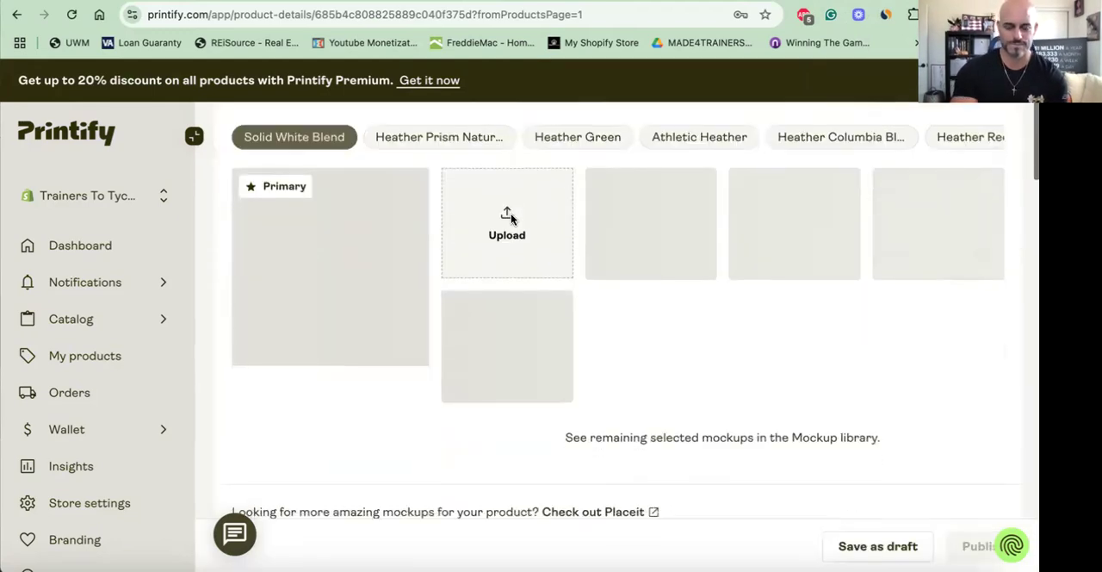
{"action": "scroll", "coordinate": [371, 214], "scroll_direction": "up", "scroll_amount": 2}
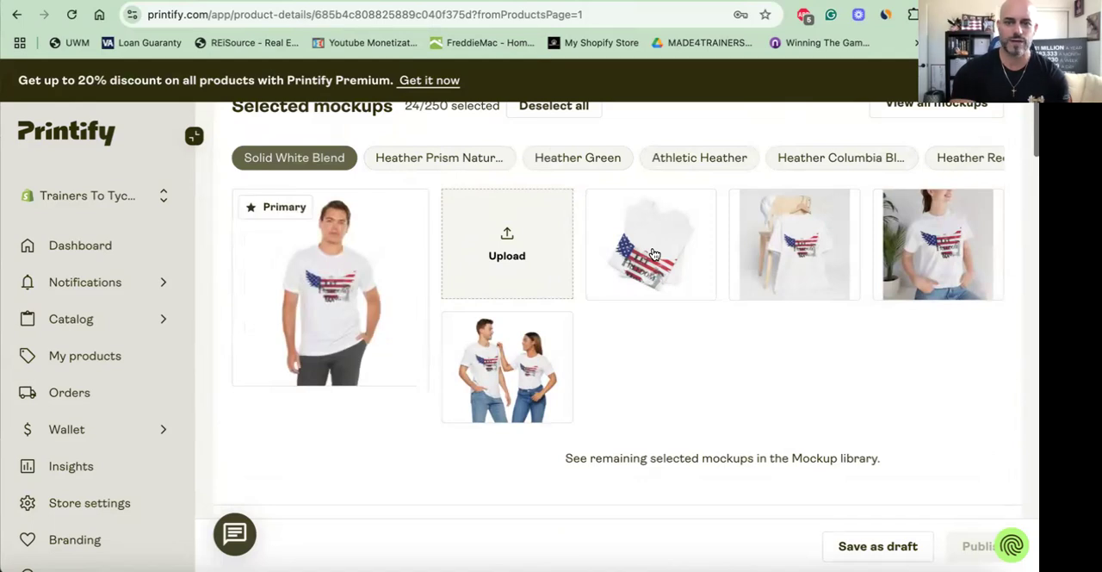
{"action": "mouse_move", "coordinate": [462, 331]}
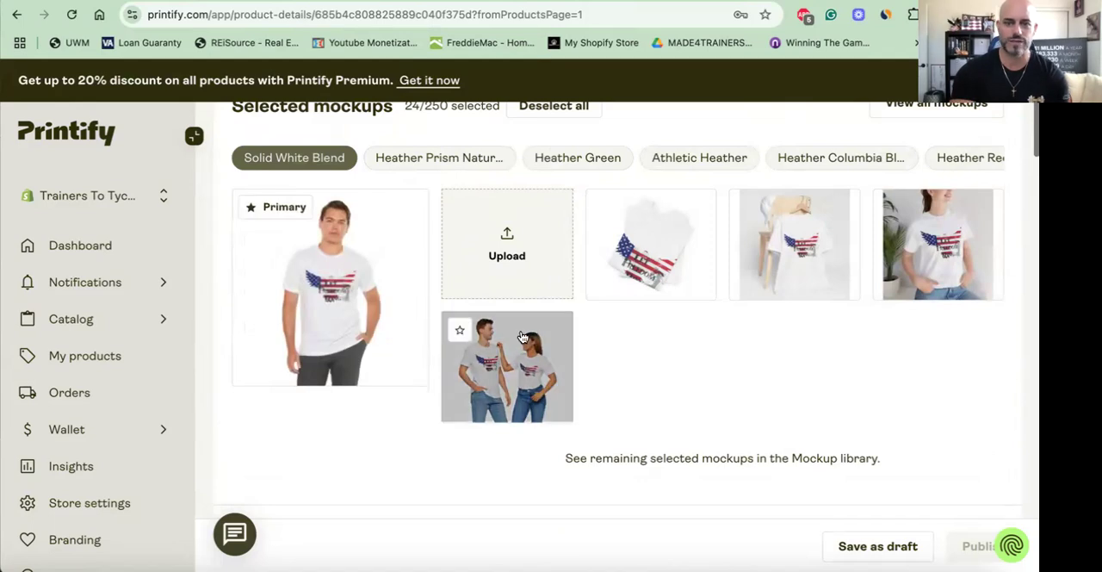
{"action": "left_click", "coordinate": [461, 333]}
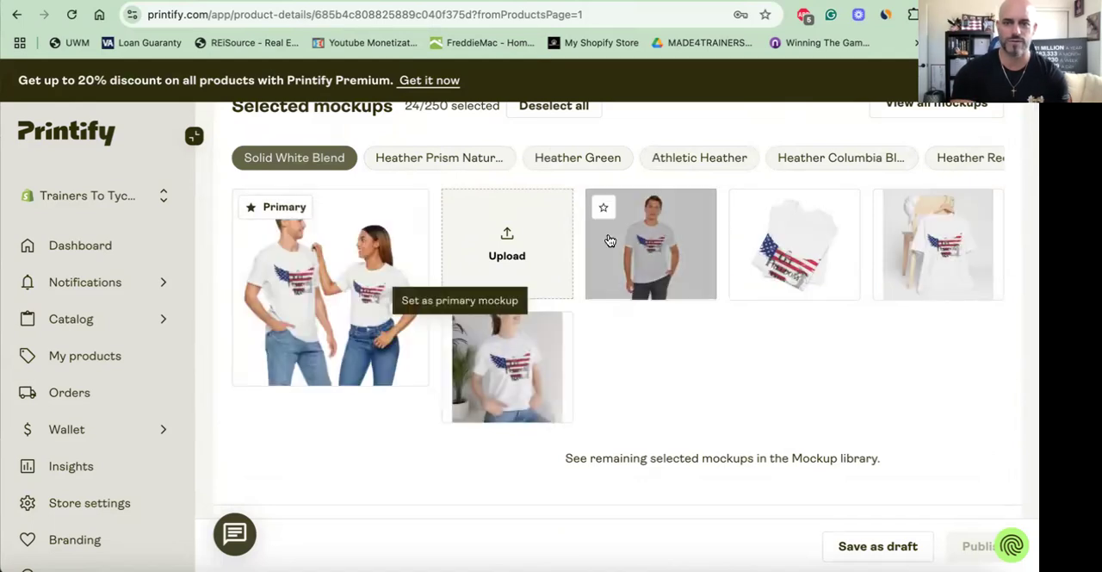
{"action": "left_click", "coordinate": [642, 268]}
- Review the published listing's title, description, tags, shipping methods, variant pricing, sync options and Shopify collection
{"action": "scroll", "coordinate": [613, 273], "scroll_direction": "down", "scroll_amount": 10}
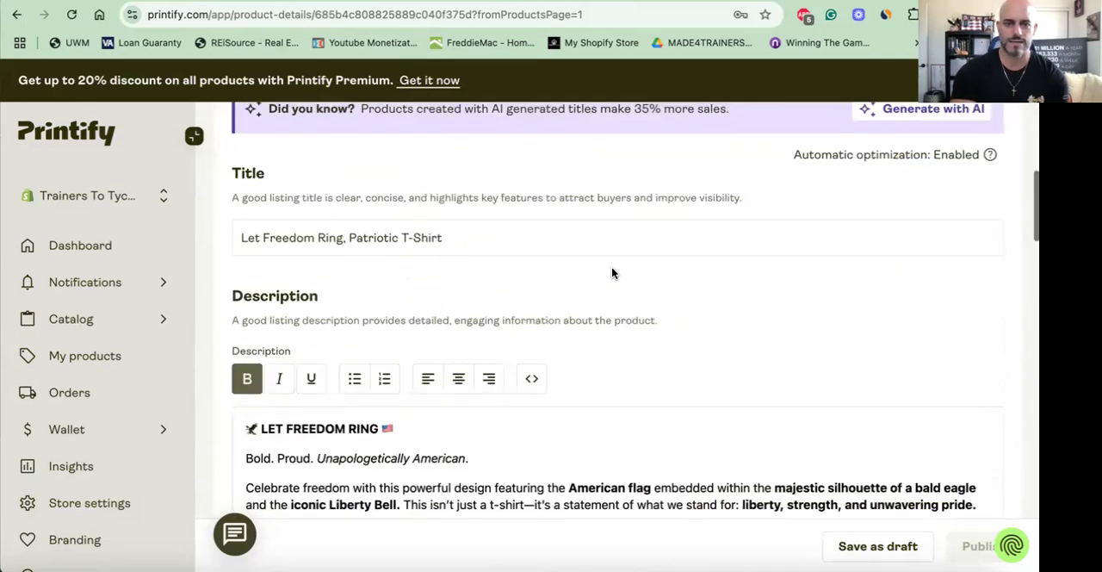
{"action": "scroll", "coordinate": [503, 275], "scroll_direction": "down", "scroll_amount": 3}
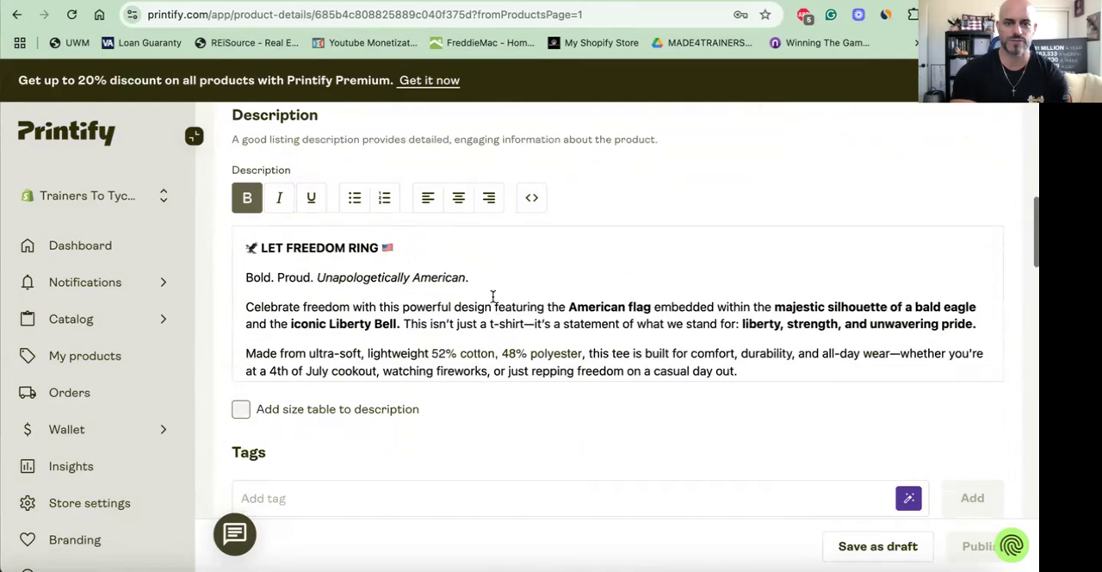
{"action": "scroll", "coordinate": [492, 296], "scroll_direction": "down", "scroll_amount": 8}
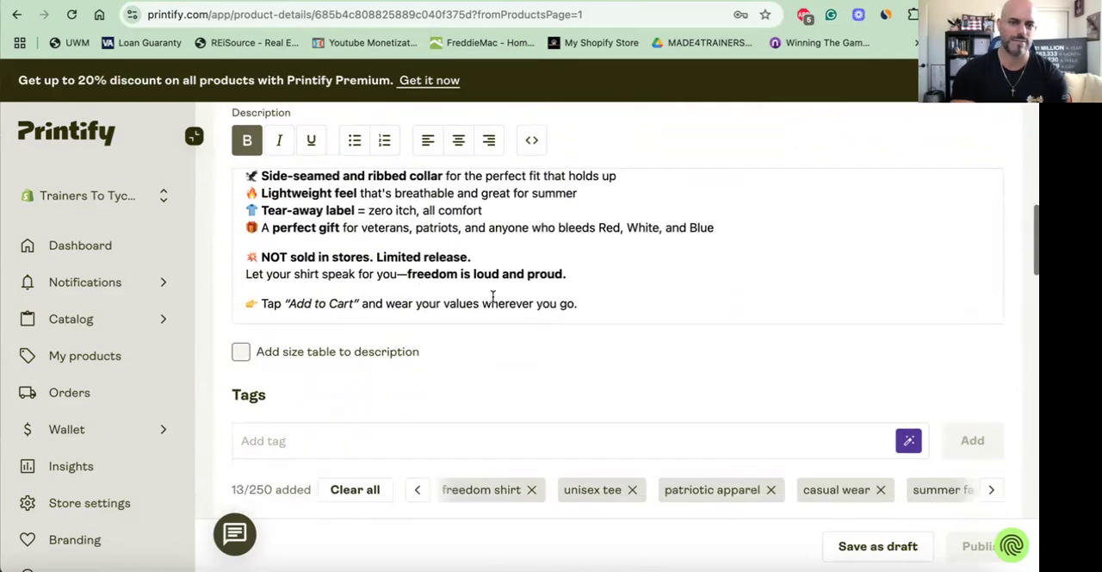
{"action": "scroll", "coordinate": [480, 251], "scroll_direction": "down", "scroll_amount": 3}
{"action": "scroll", "coordinate": [480, 251], "scroll_direction": "down", "scroll_amount": 8}
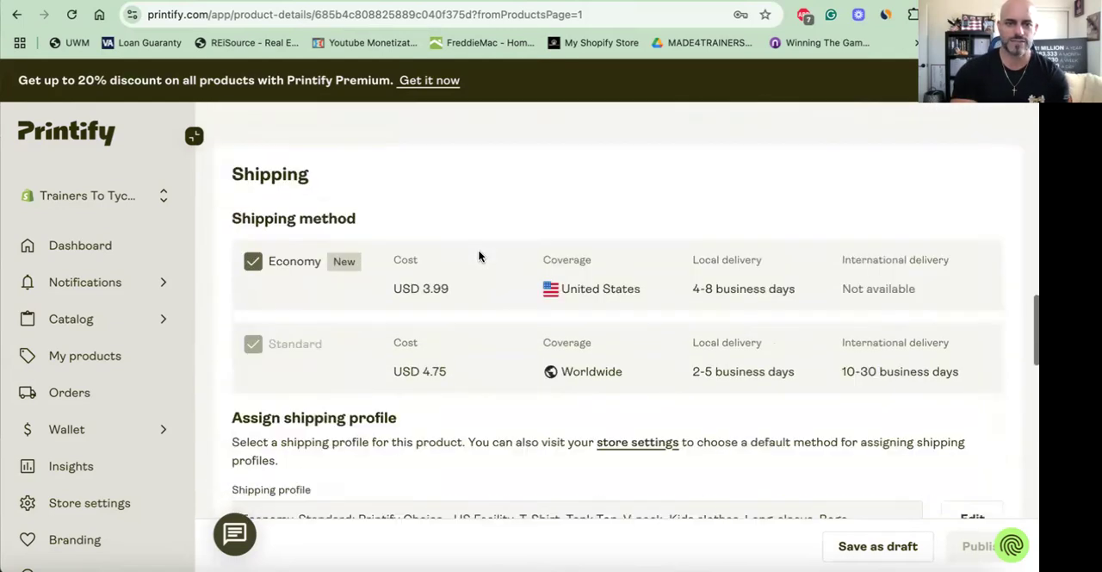
{"action": "scroll", "coordinate": [479, 256], "scroll_direction": "down", "scroll_amount": 1}
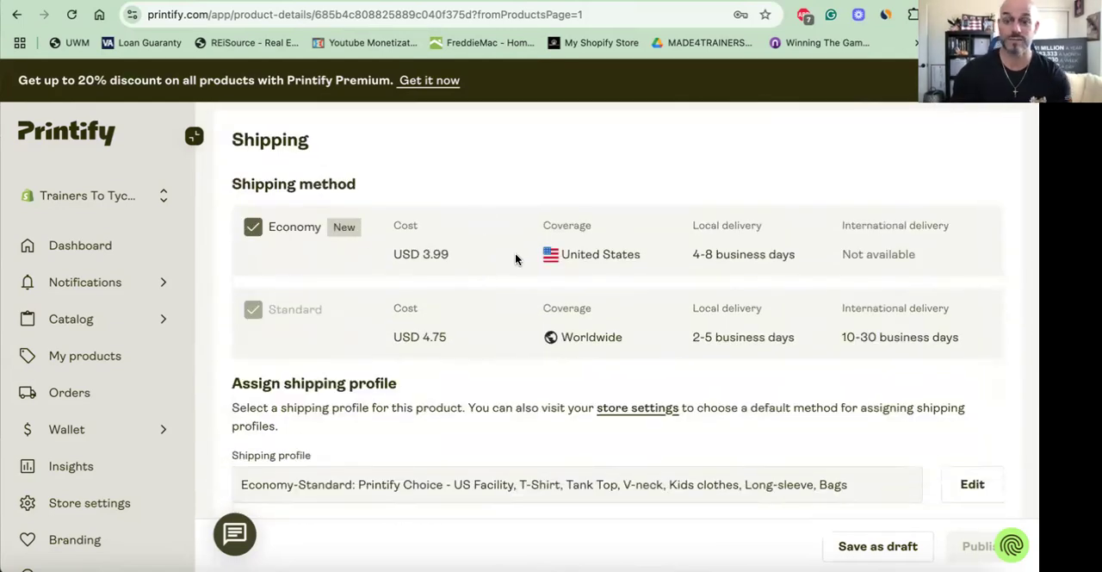
{"action": "scroll", "coordinate": [580, 240], "scroll_direction": "down", "scroll_amount": 1}
{"action": "scroll", "coordinate": [580, 235], "scroll_direction": "down", "scroll_amount": 5}
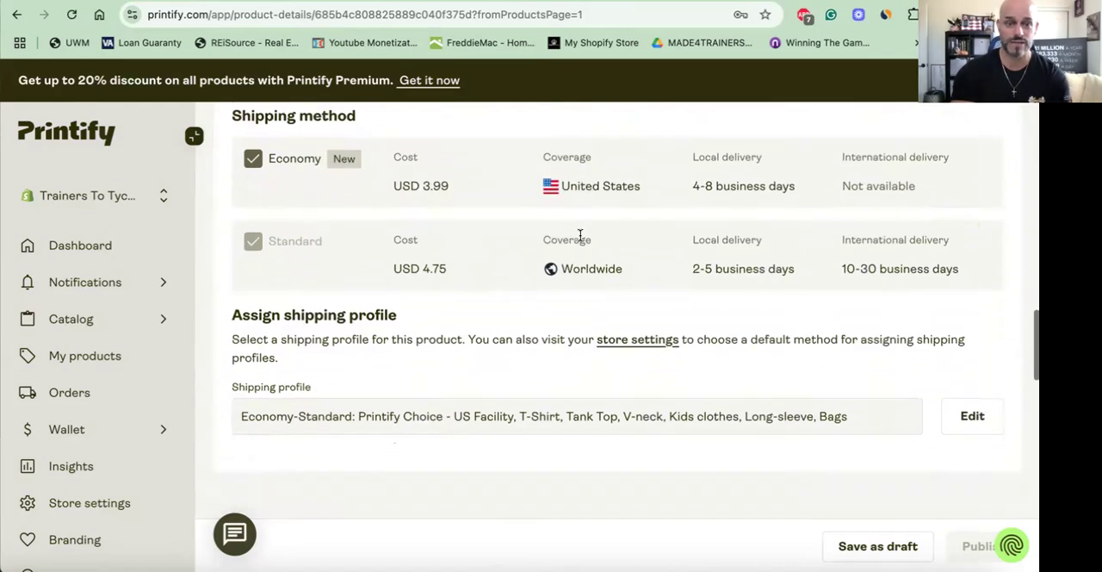
{"action": "scroll", "coordinate": [579, 239], "scroll_direction": "down", "scroll_amount": 4}
{"action": "scroll", "coordinate": [579, 240], "scroll_direction": "down", "scroll_amount": 1}
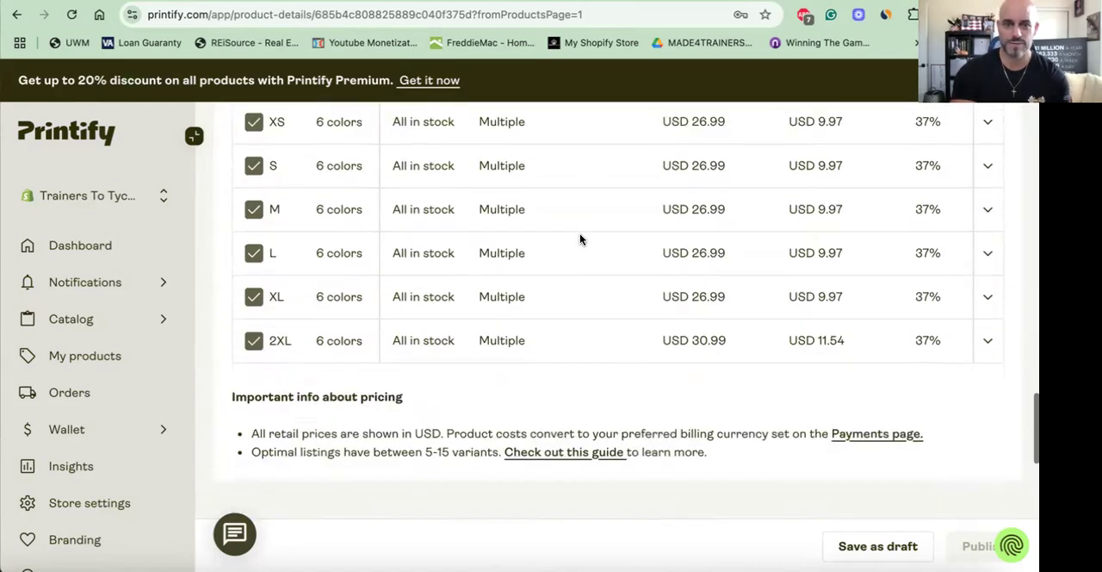
{"action": "scroll", "coordinate": [579, 240], "scroll_direction": "down", "scroll_amount": 12}
{"action": "scroll", "coordinate": [580, 240], "scroll_direction": "down", "scroll_amount": 8}
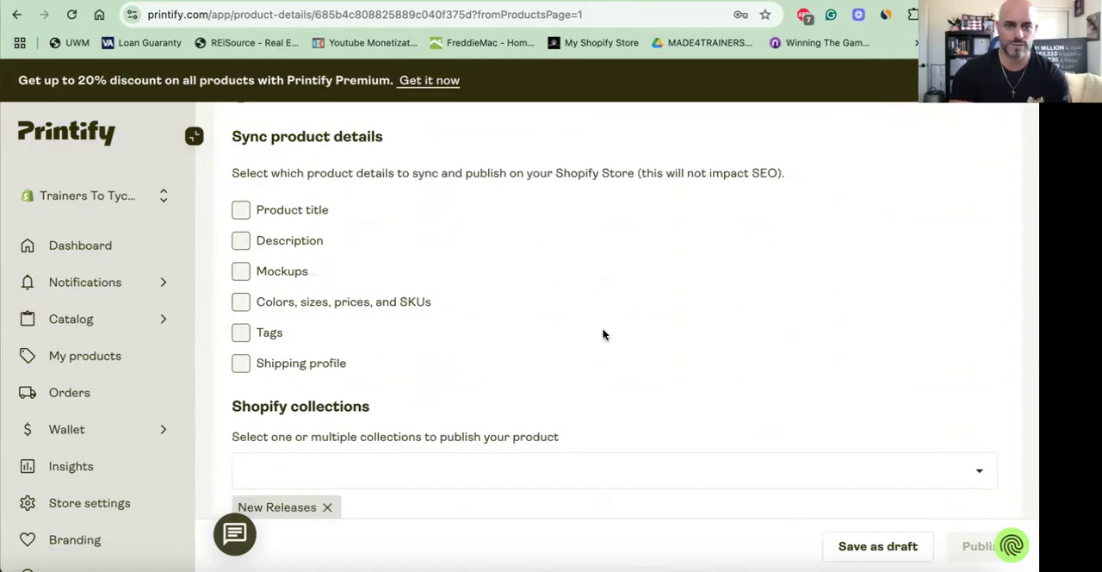
- Switch to the Trainers To Tycoons storefront and open "Let Freedom Ring, Patriotic T-Shirt" from the New Releases collection
{"action": "scroll", "coordinate": [603, 334], "scroll_direction": "down", "scroll_amount": 2}
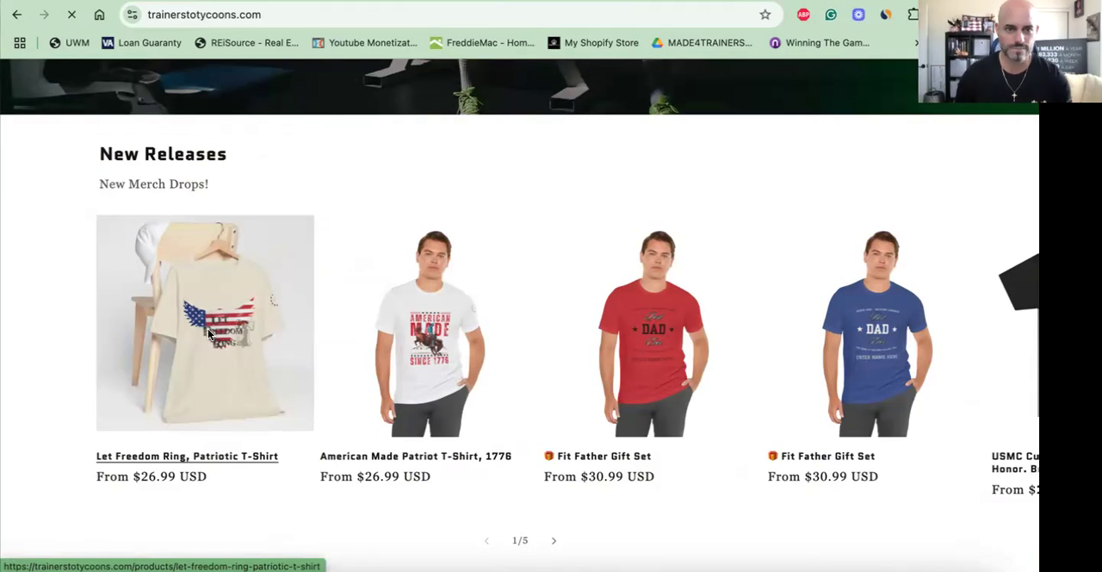
{"action": "left_click", "coordinate": [209, 334]}
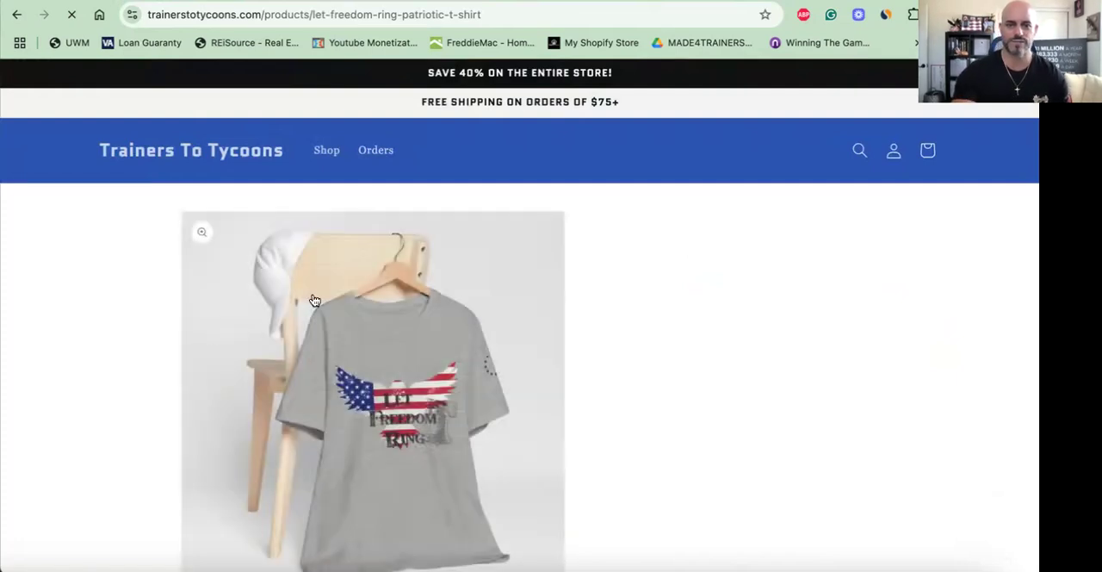
{"action": "scroll", "coordinate": [588, 334], "scroll_direction": "down", "scroll_amount": 2}
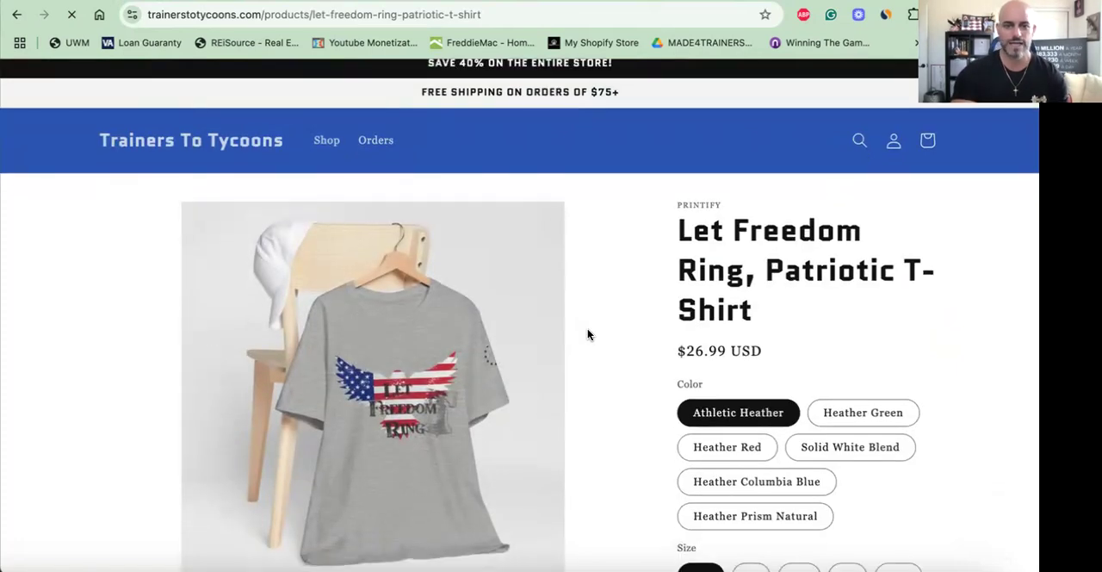
{"action": "scroll", "coordinate": [677, 349], "scroll_direction": "down", "scroll_amount": 1}
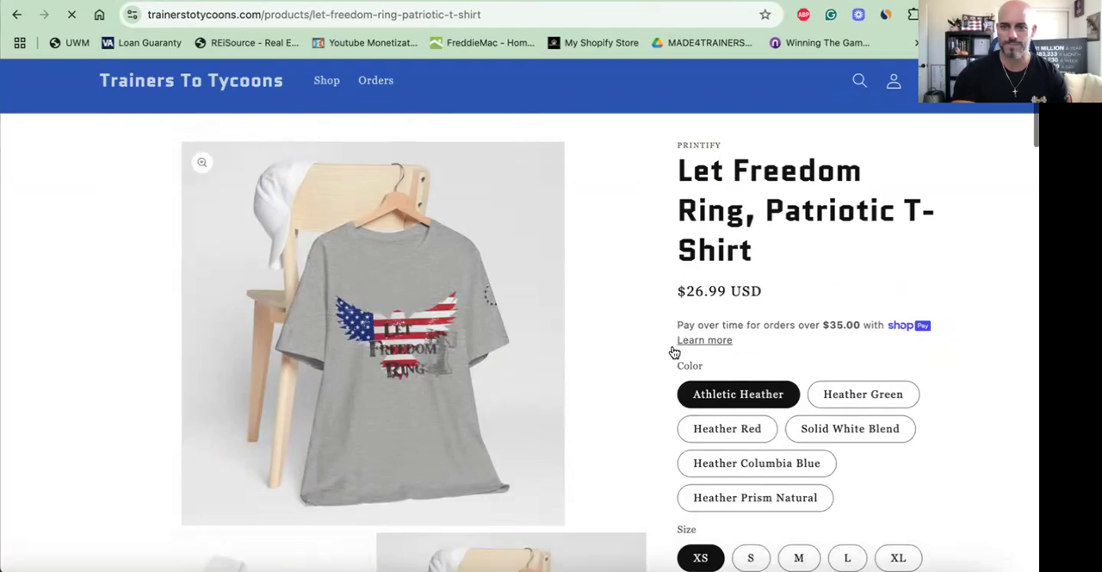
- Preview the shirt in Heather Green, Heather Red, Heather Columbia Blue, Heather Prism Natural and Solid White Blend
{"action": "scroll", "coordinate": [675, 352], "scroll_direction": "down", "scroll_amount": 1}
{"action": "left_click", "coordinate": [875, 376]}
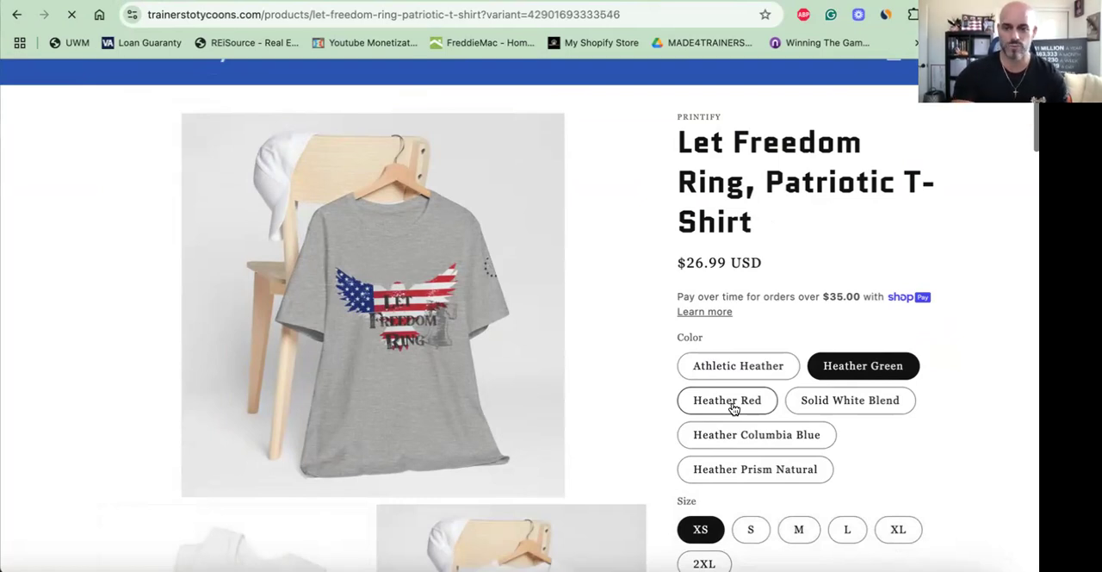
{"action": "left_click", "coordinate": [733, 408]}
{"action": "scroll", "coordinate": [600, 383], "scroll_direction": "down", "scroll_amount": 2}
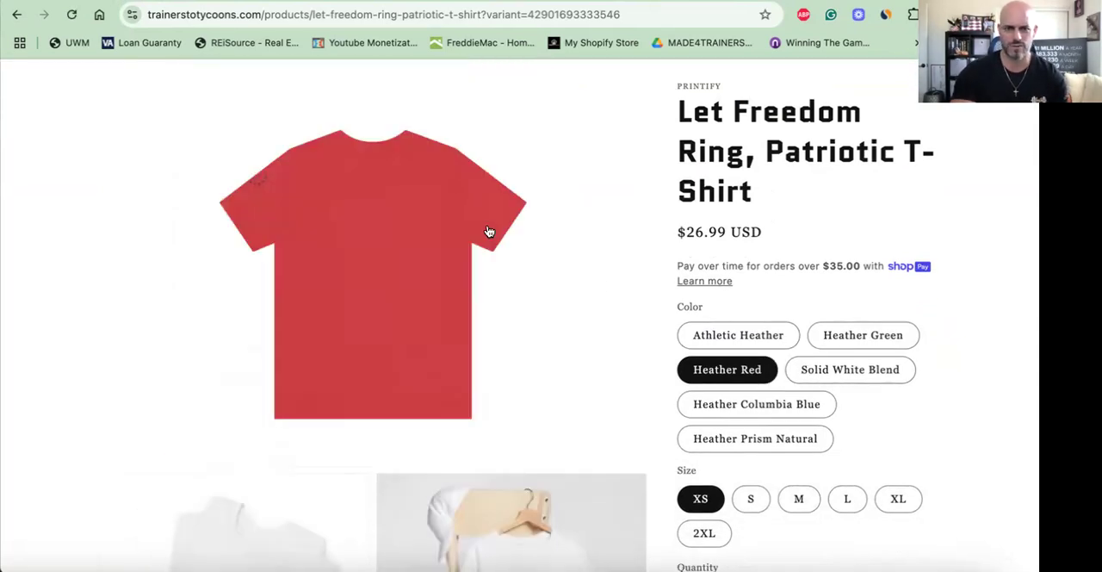
{"action": "scroll", "coordinate": [715, 391], "scroll_direction": "down", "scroll_amount": 2}
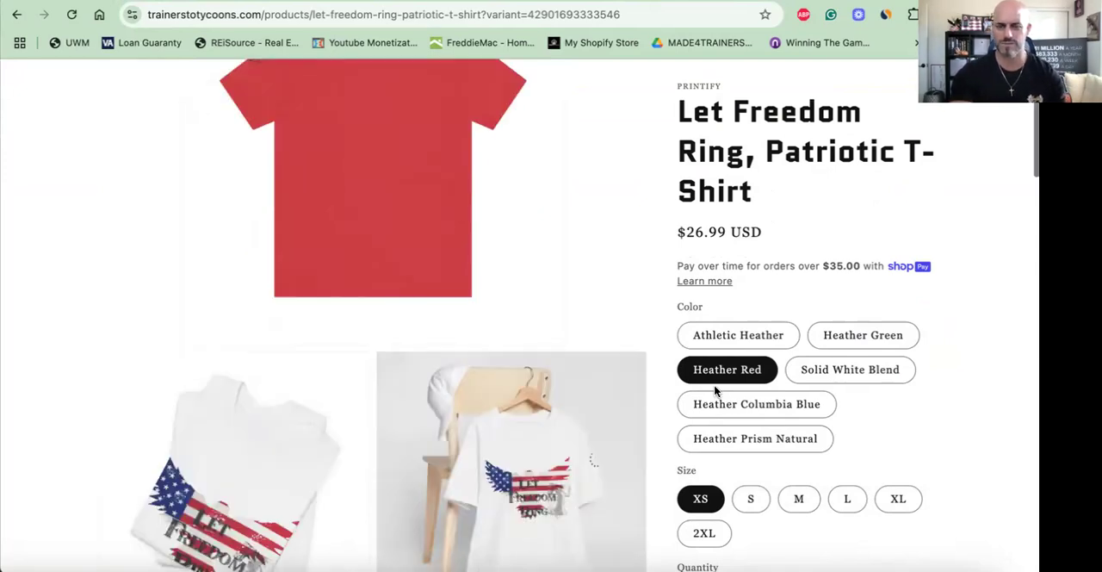
{"action": "left_click", "coordinate": [724, 407]}
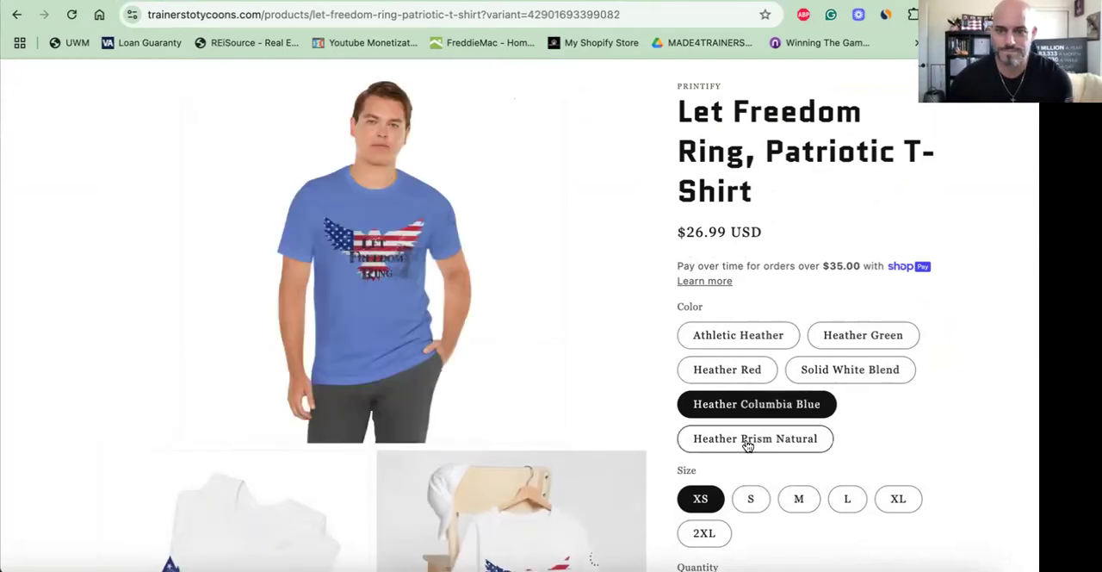
{"action": "left_click", "coordinate": [769, 444]}
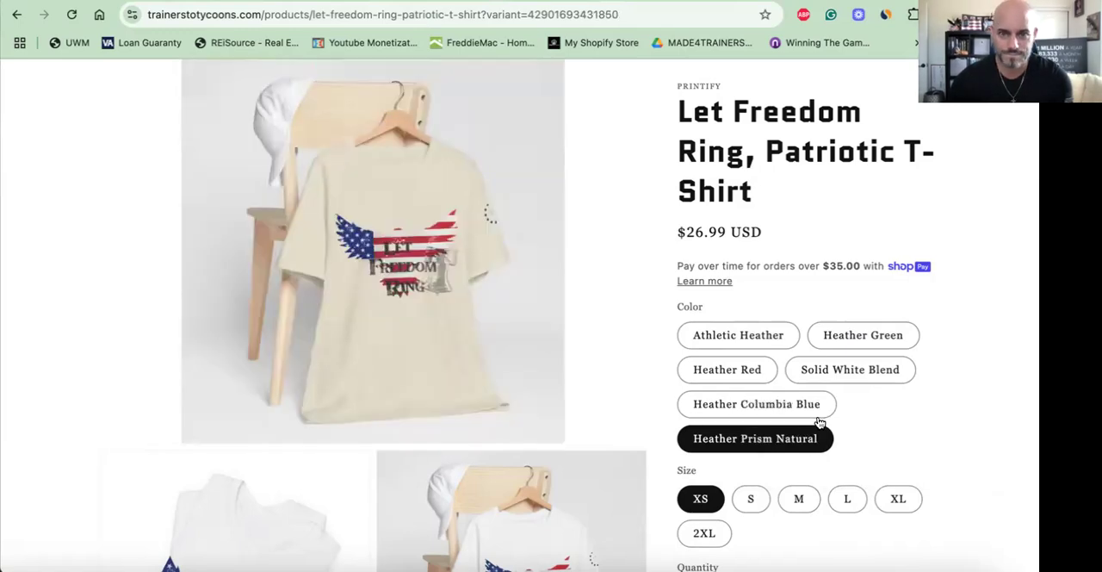
{"action": "left_click", "coordinate": [840, 372]}
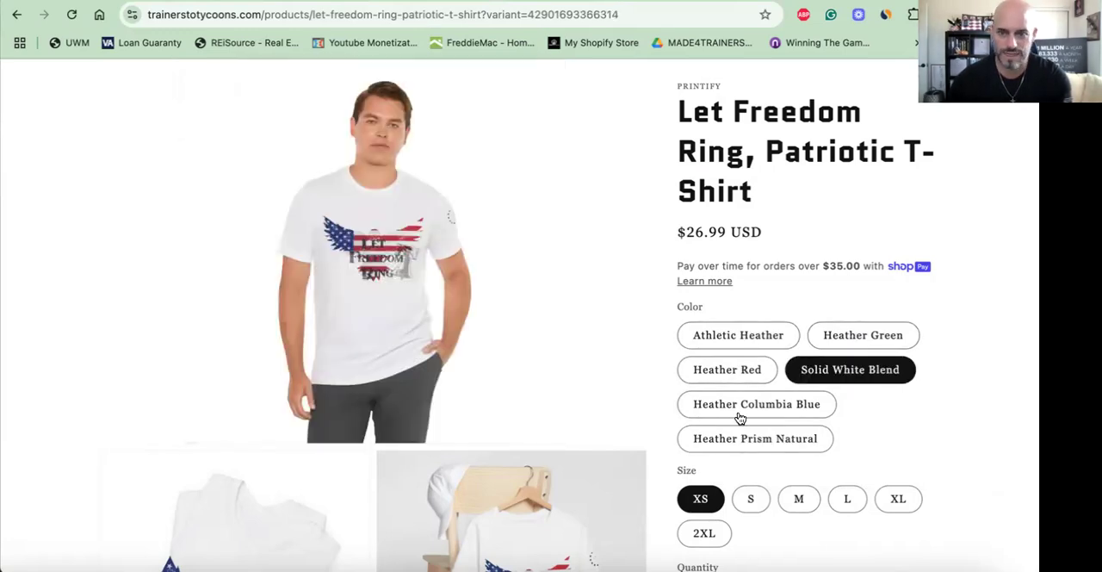
- Review the live product page's mockup gallery, size and purchase options, description and recommended products
{"action": "scroll", "coordinate": [735, 405], "scroll_direction": "down", "scroll_amount": 3}
{"action": "scroll", "coordinate": [740, 418], "scroll_direction": "down", "scroll_amount": 10}
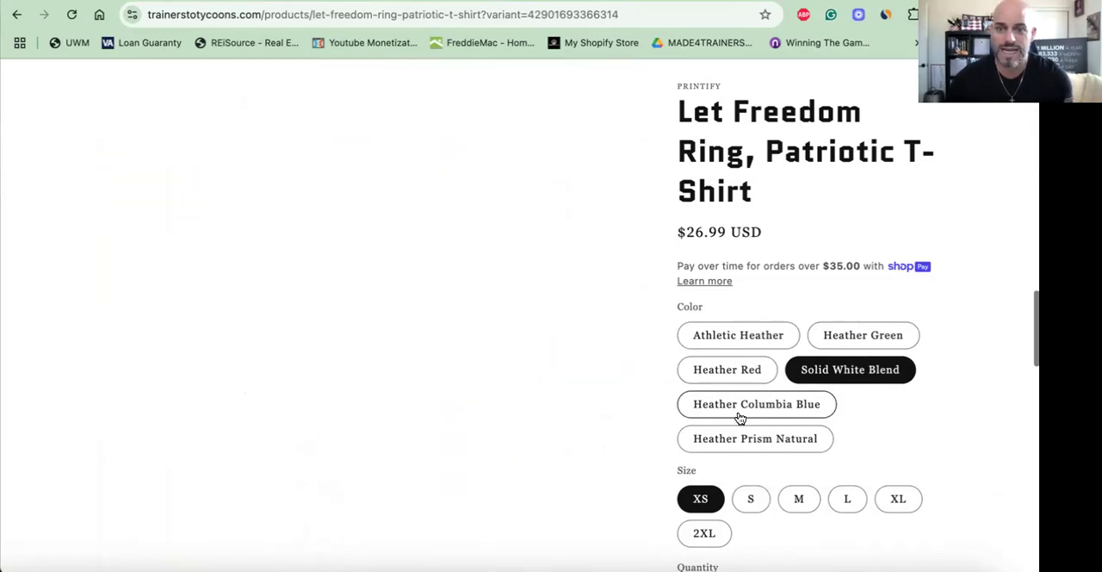
{"action": "scroll", "coordinate": [740, 418], "scroll_direction": "down", "scroll_amount": 4}
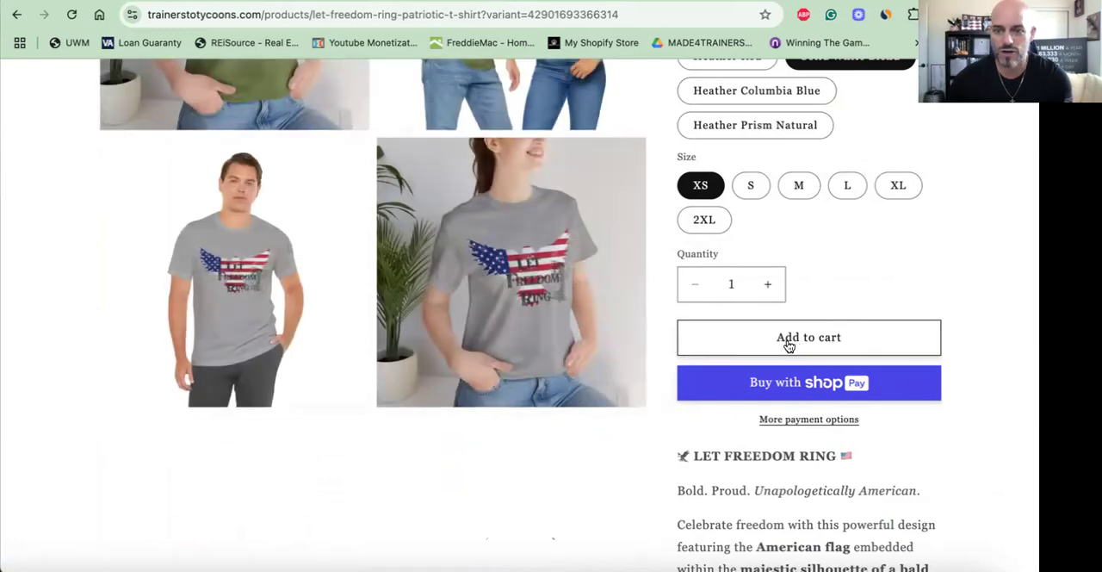
{"action": "scroll", "coordinate": [788, 345], "scroll_direction": "down", "scroll_amount": 2}
{"action": "scroll", "coordinate": [789, 269], "scroll_direction": "down", "scroll_amount": 1}
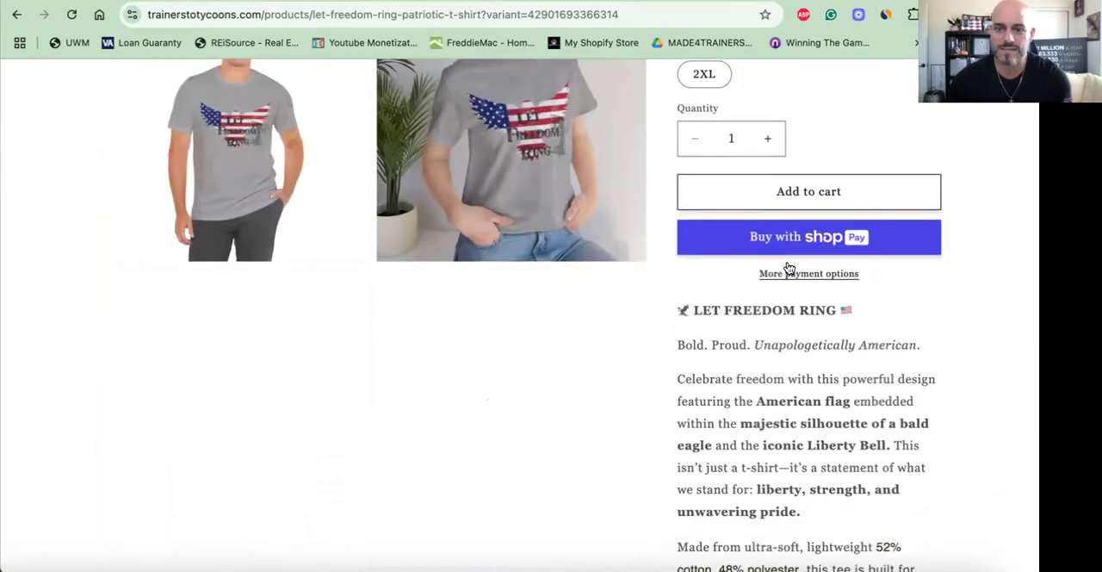
{"action": "scroll", "coordinate": [789, 269], "scroll_direction": "down", "scroll_amount": 10}
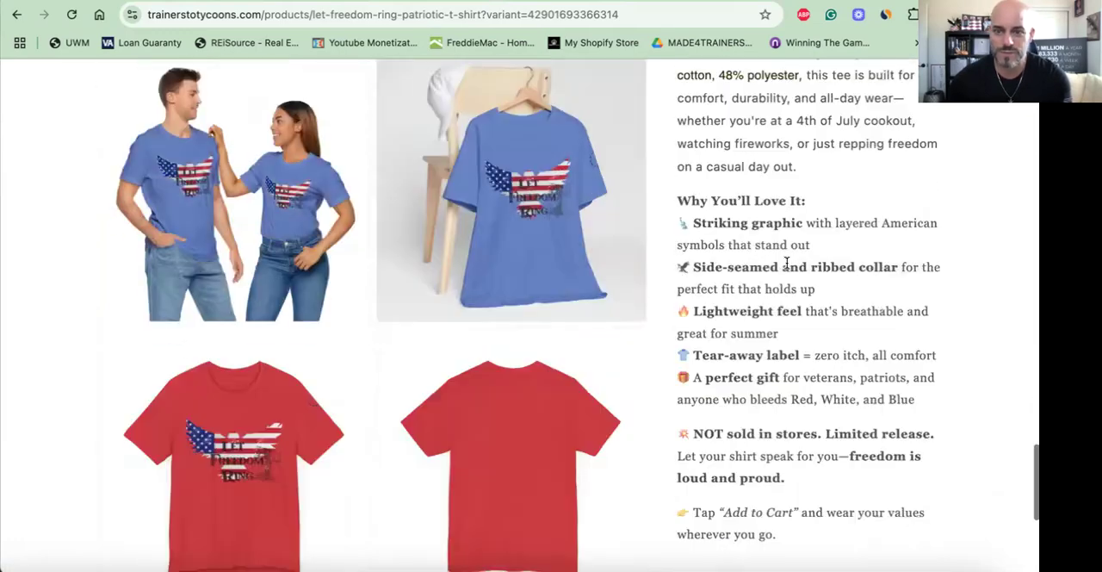
{"action": "scroll", "coordinate": [786, 267], "scroll_direction": "down", "scroll_amount": 1}
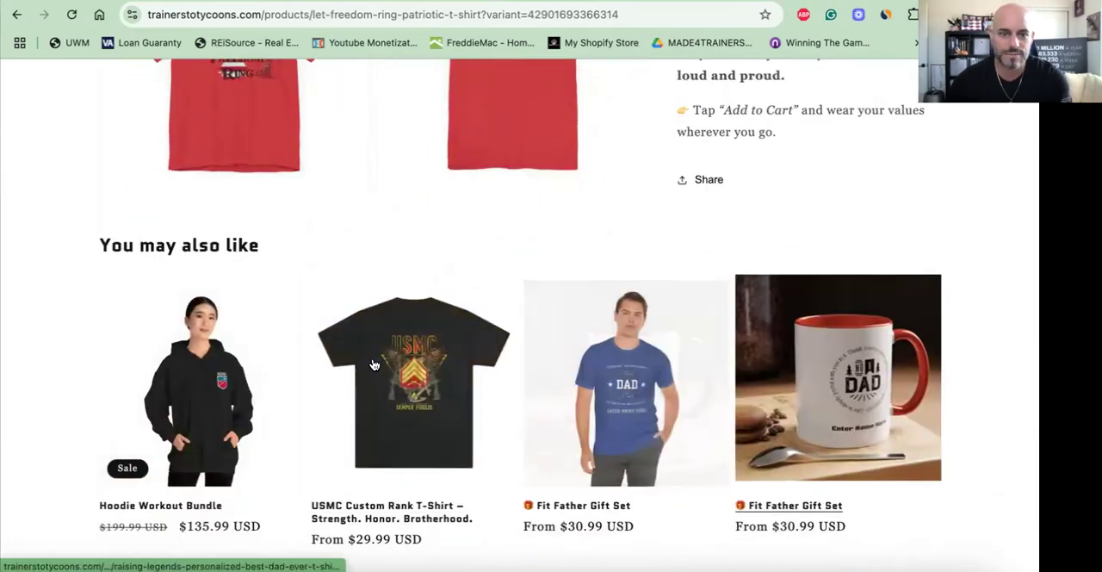
{"action": "scroll", "coordinate": [335, 376], "scroll_direction": "down", "scroll_amount": 3}
{"action": "scroll", "coordinate": [335, 376], "scroll_direction": "down", "scroll_amount": 3}
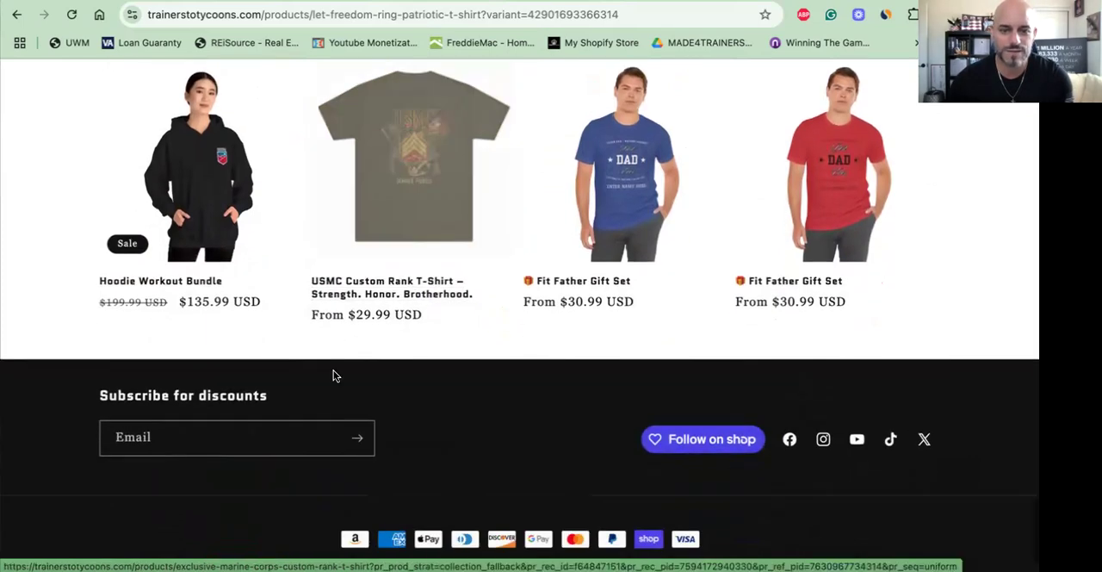
{"action": "scroll", "coordinate": [336, 376], "scroll_direction": "up", "scroll_amount": 15}
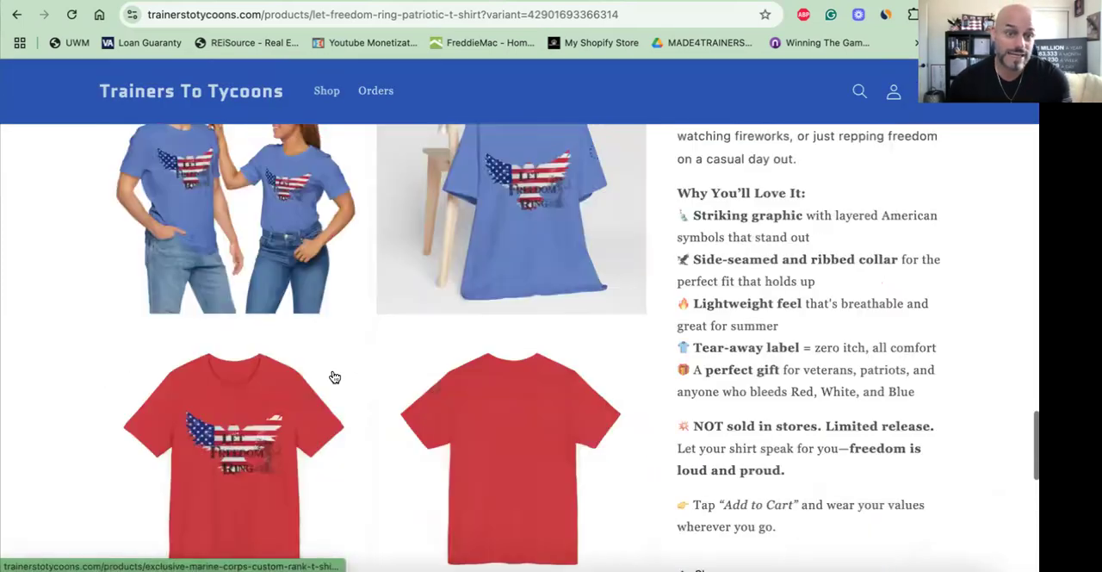
{"action": "scroll", "coordinate": [244, 472], "scroll_direction": "up", "scroll_amount": 2}
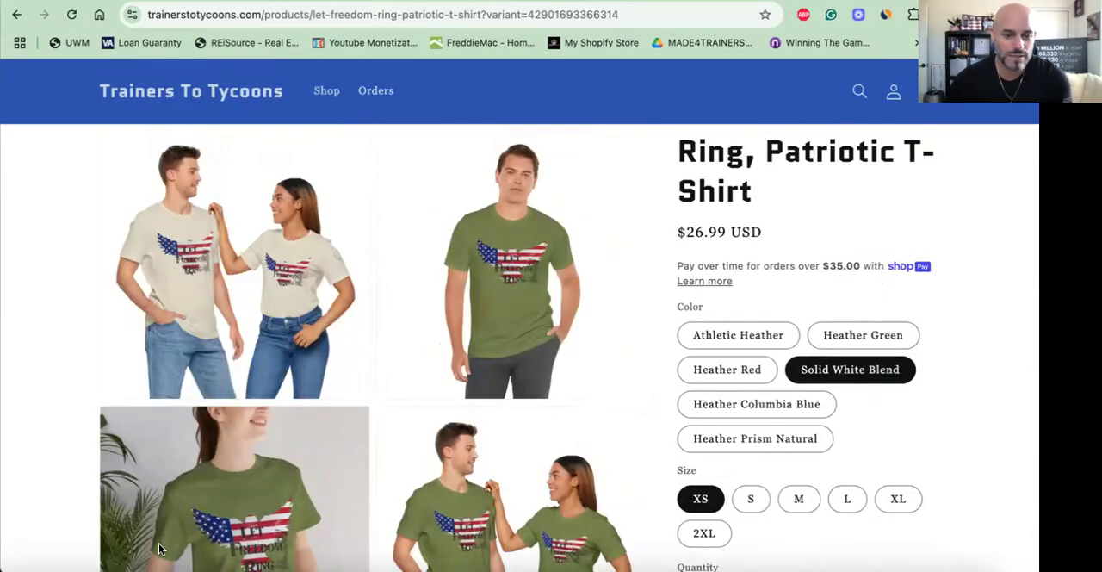